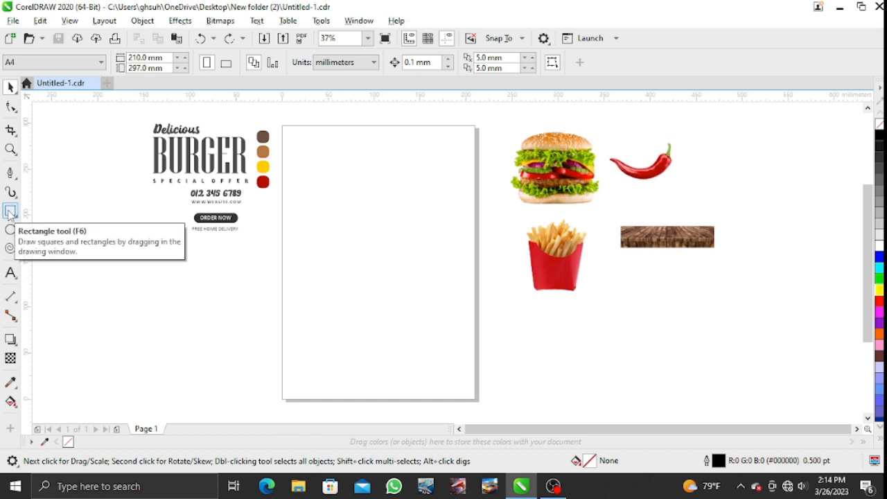
Create a page-sized rectangle filled with the dark brown sampled from the swatches beside the page, without an outline
double_click(10, 212)
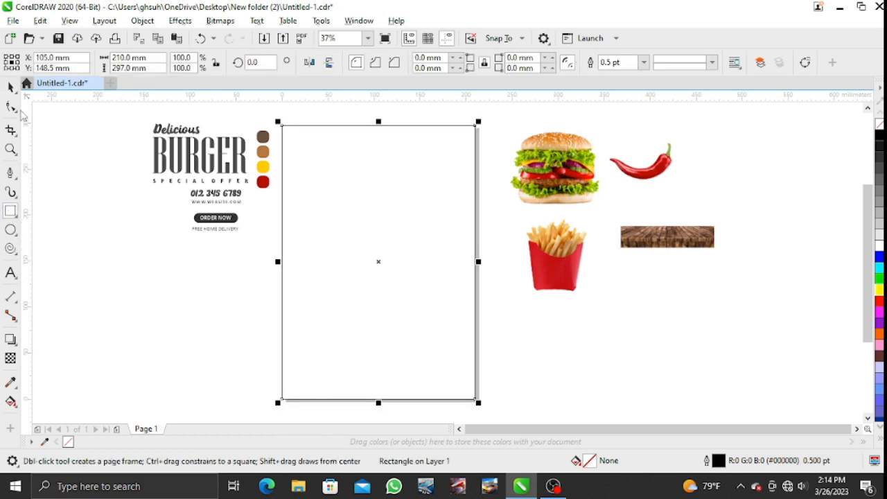
click(11, 382)
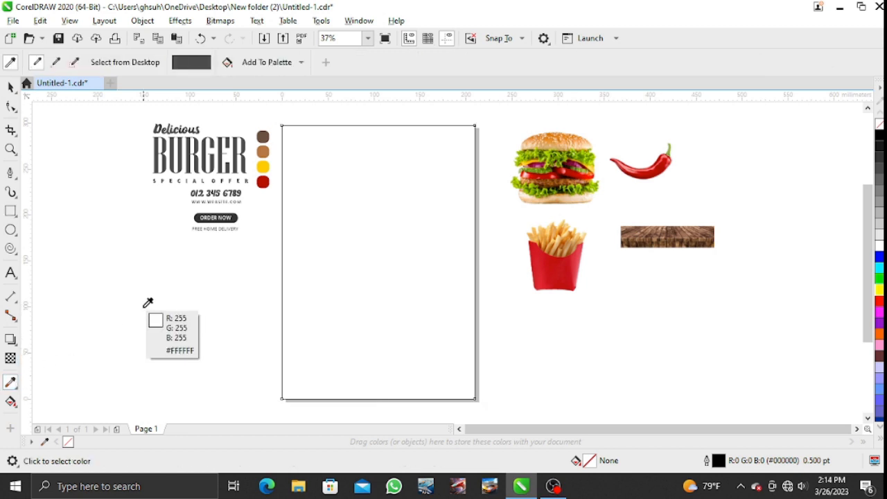
click(262, 136)
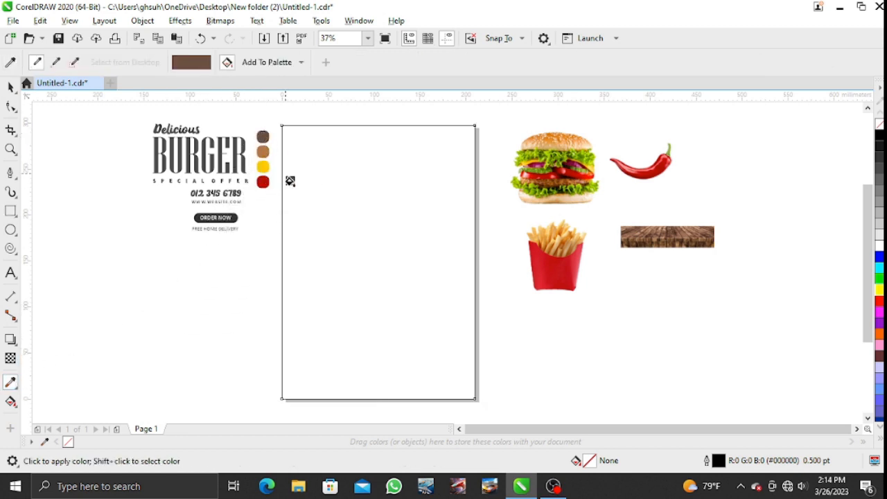
click(366, 281)
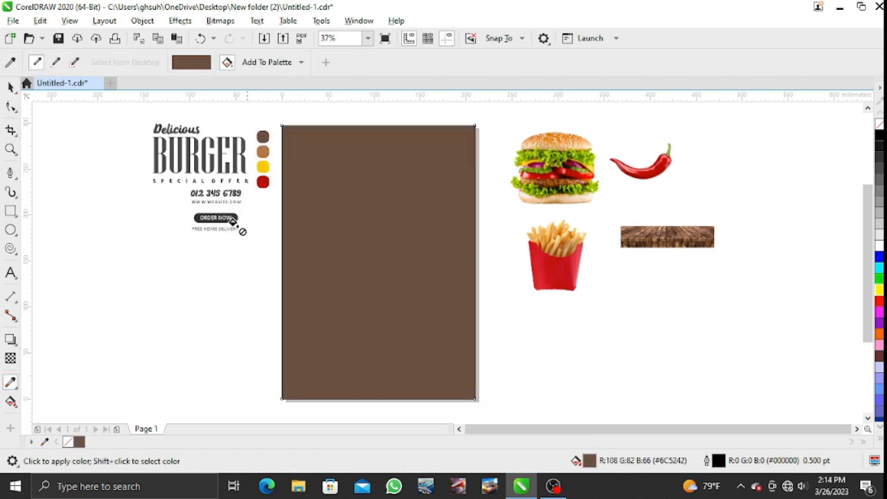
right_click(72, 445)
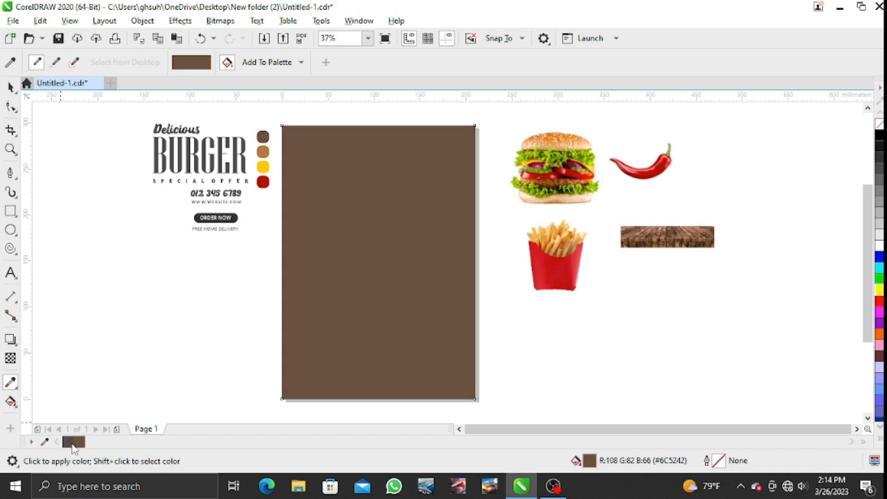
click(13, 89)
click(521, 319)
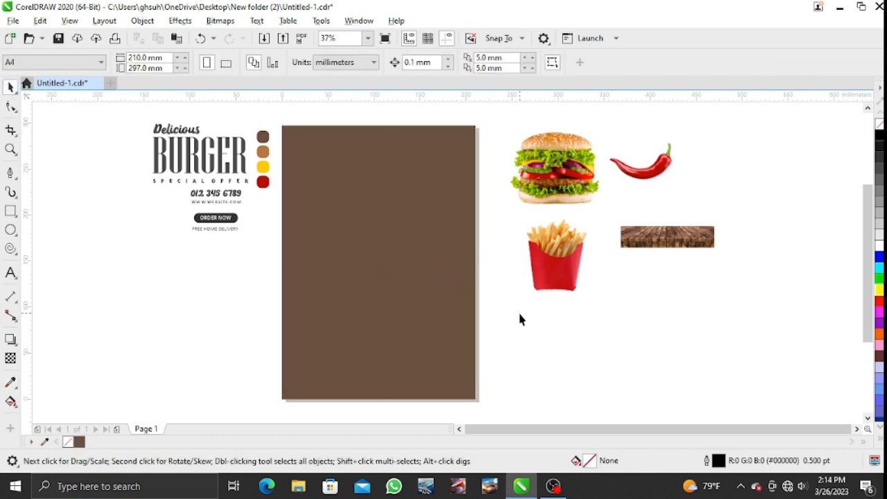
Apply a linear fountain fill to the background rectangle, running from brown near the bottom to dark red near the top
click(418, 351)
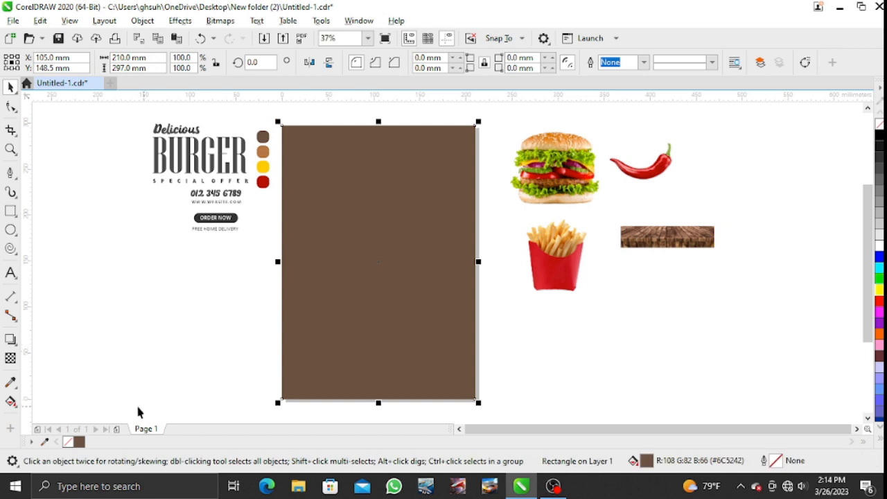
click(10, 401)
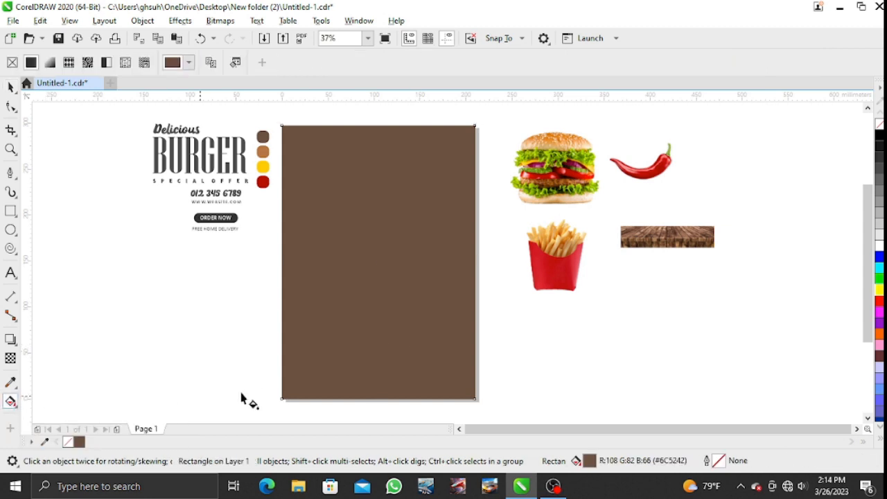
mouse_move(421, 380)
mouse_down()
mouse_move(416, 311)
mouse_move(382, 181)
mouse_up()
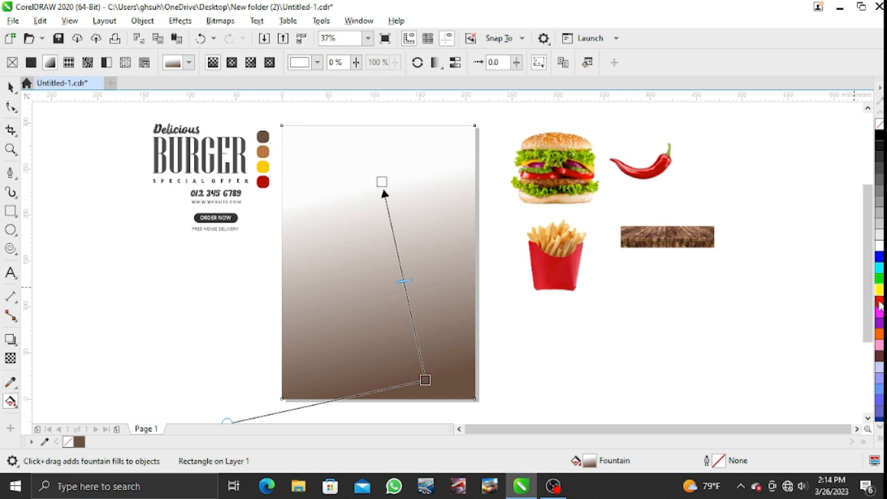
click(880, 305)
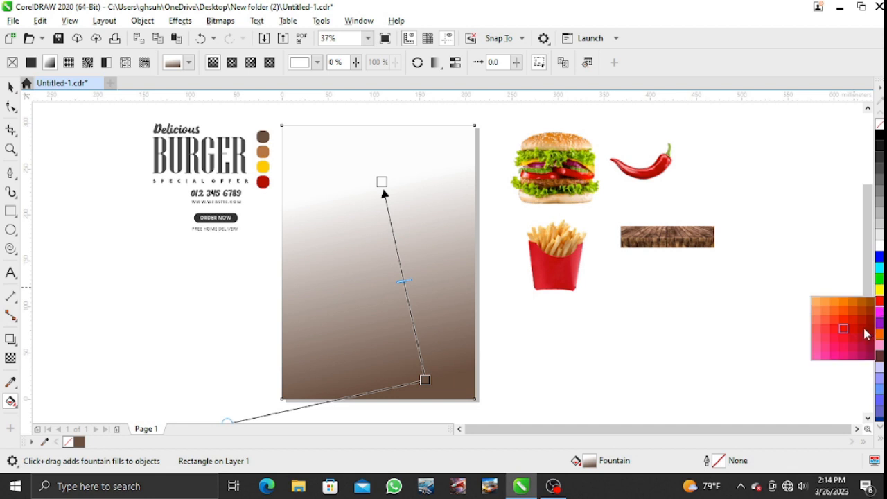
drag(865, 334, 382, 182)
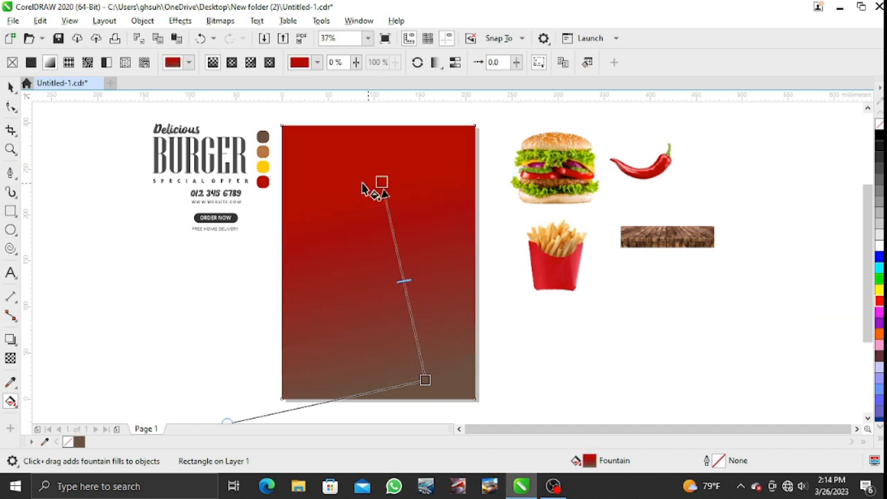
click(10, 87)
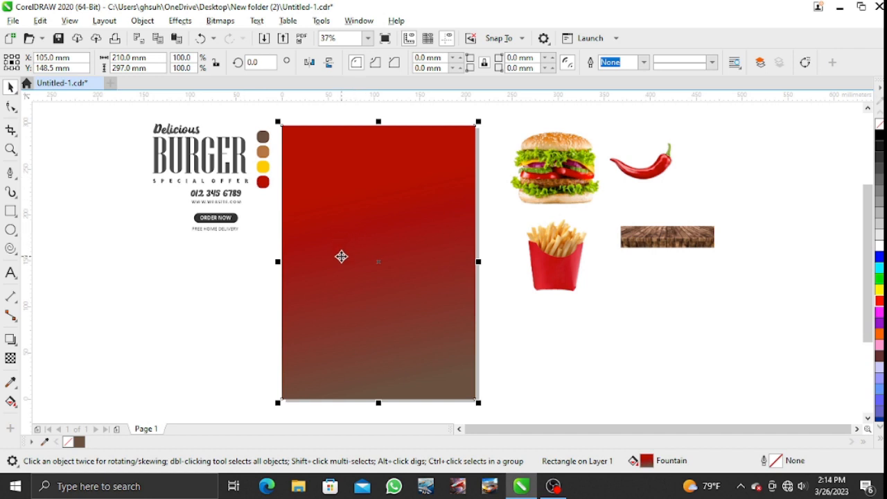
Reposition the gradient ends so red starts at the page's upper-left edge and brown begins about three quarters of the way down
click(12, 402)
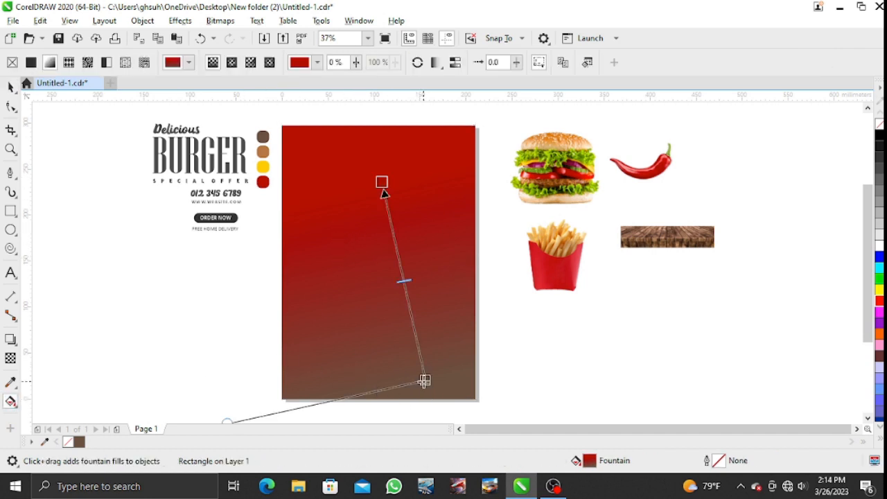
drag(423, 378, 410, 348)
drag(382, 182, 351, 132)
drag(413, 347, 404, 325)
drag(352, 133, 330, 131)
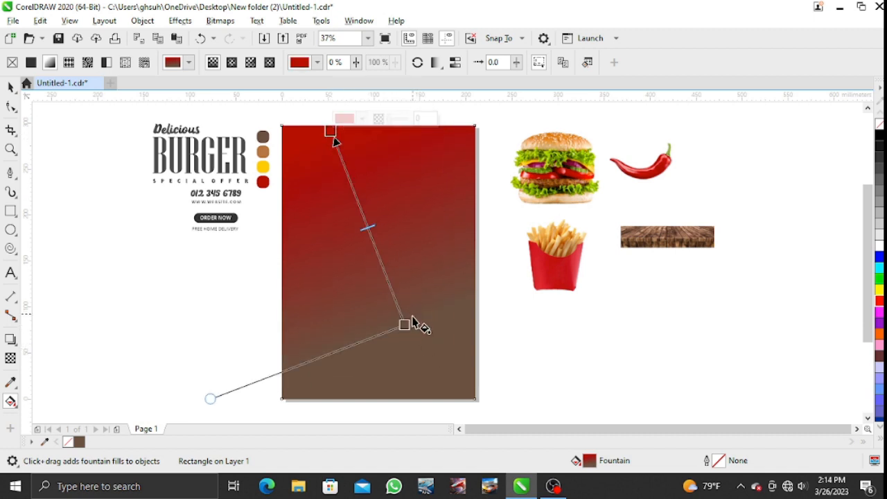
click(10, 86)
click(616, 276)
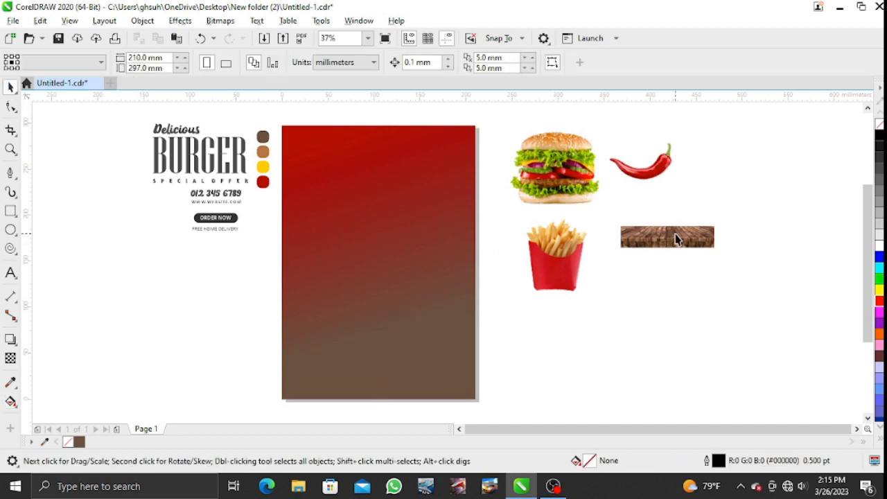
Place the wooden table image near the bottom of the page and scale it to the page width, about 210 mm
mouse_move(675, 238)
mouse_down()
mouse_move(493, 355)
mouse_move(338, 376)
mouse_move(338, 364)
mouse_move(477, 322)
mouse_up()
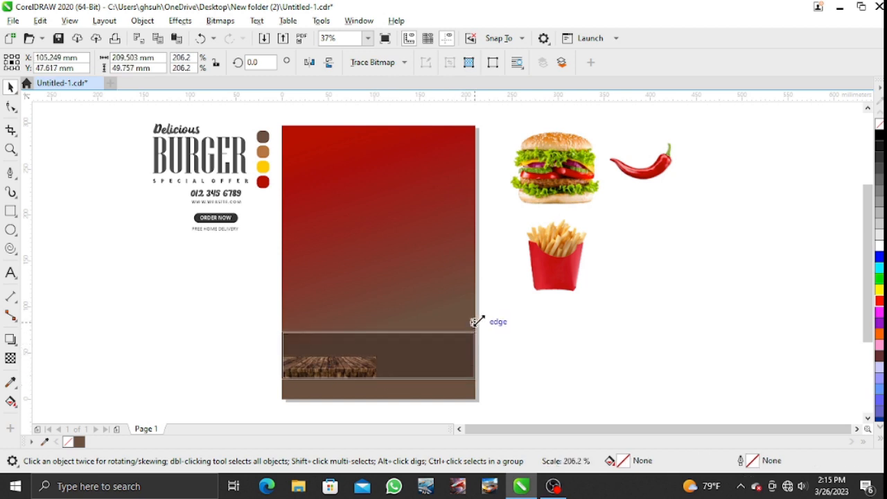
drag(477, 321, 478, 323)
click(550, 332)
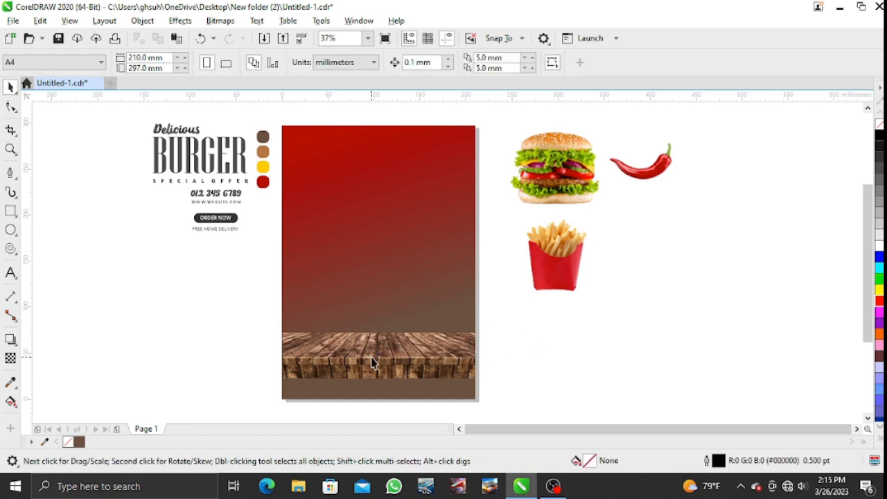
Enlarge the wooden table image to about 225 mm wide so it extends slightly past both page edges
scroll(292, 359, up, 2)
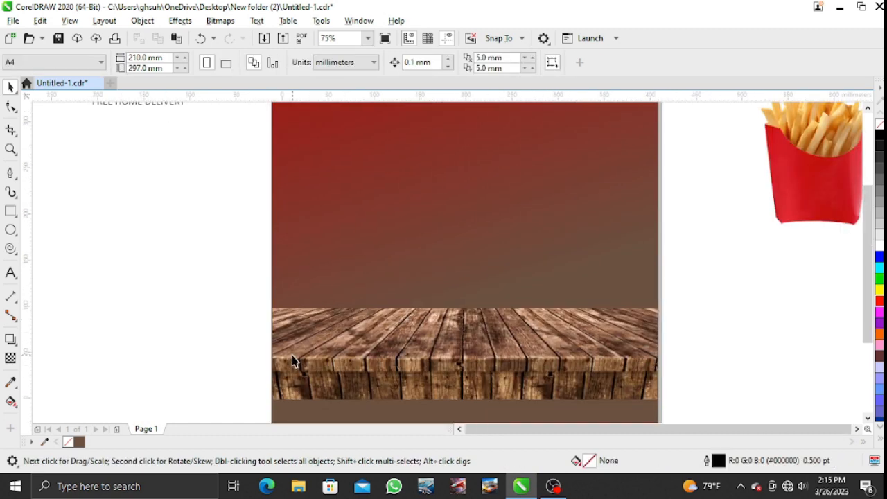
scroll(292, 355, down, 2)
click(291, 332)
drag(277, 329, 271, 326)
drag(477, 327, 484, 320)
click(520, 342)
Apply a vertical fountain transparency to the wooden table so its lower edge fades into the brown background
click(445, 353)
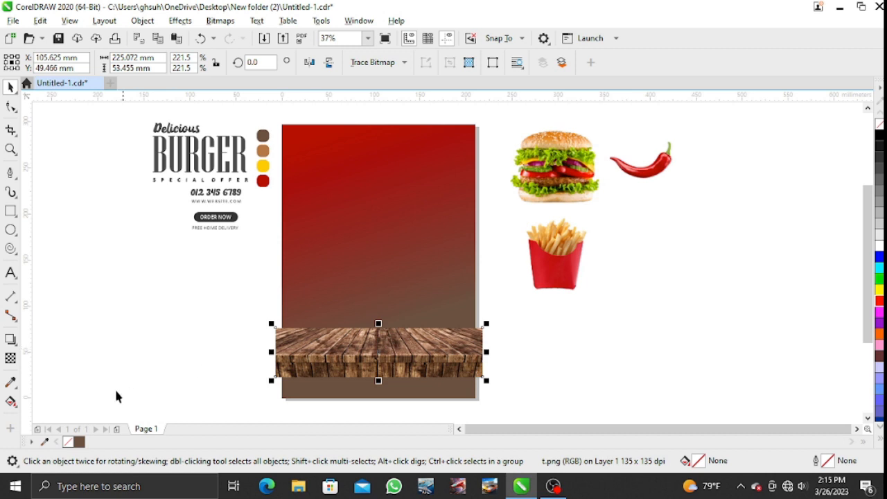
click(10, 357)
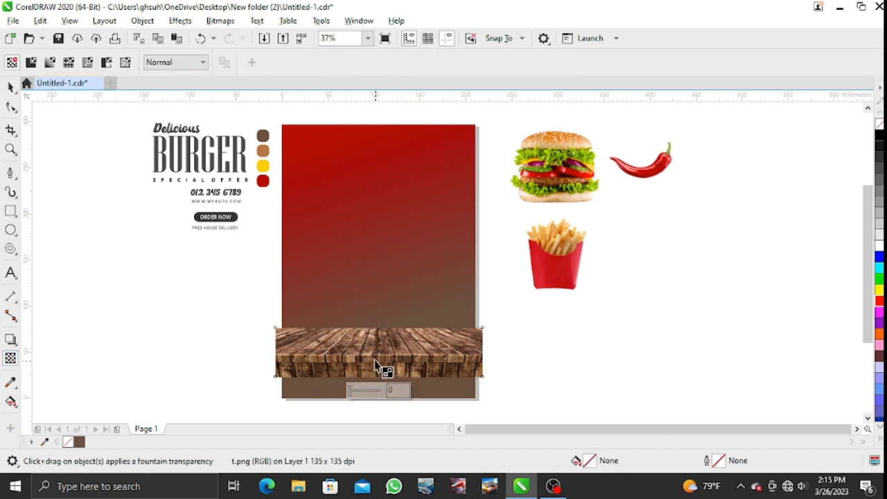
drag(379, 352, 382, 388)
scroll(379, 375, up, 2)
drag(379, 325, 378, 341)
drag(383, 387, 379, 366)
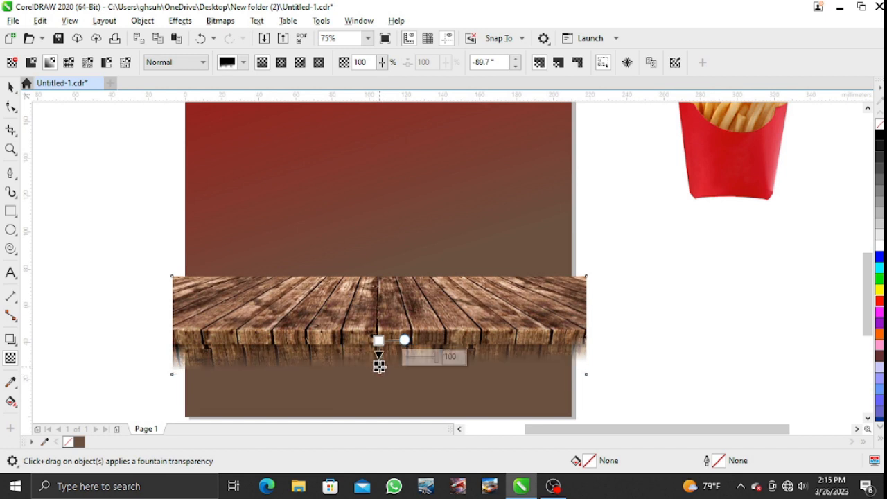
scroll(380, 312, down, 2)
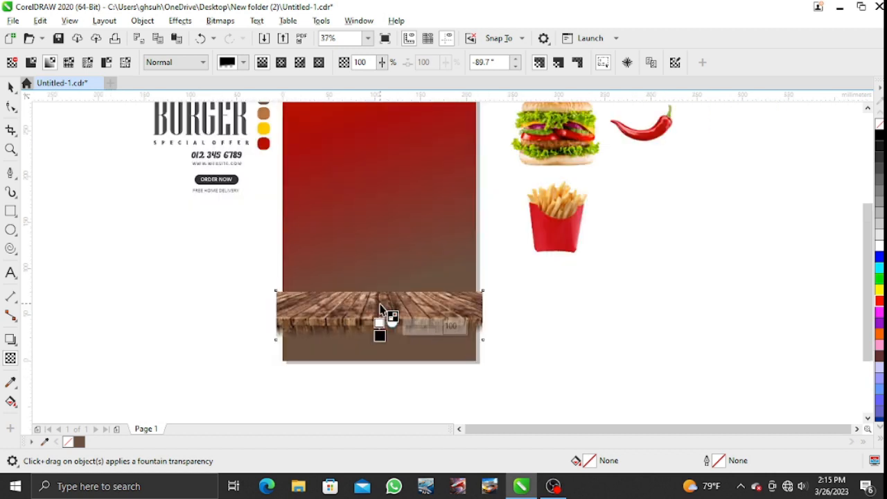
scroll(864, 111, up, 2)
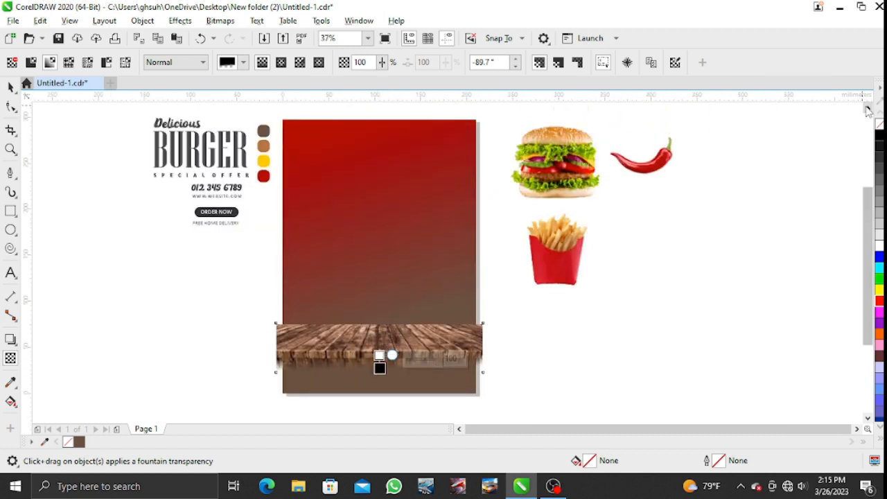
click(11, 87)
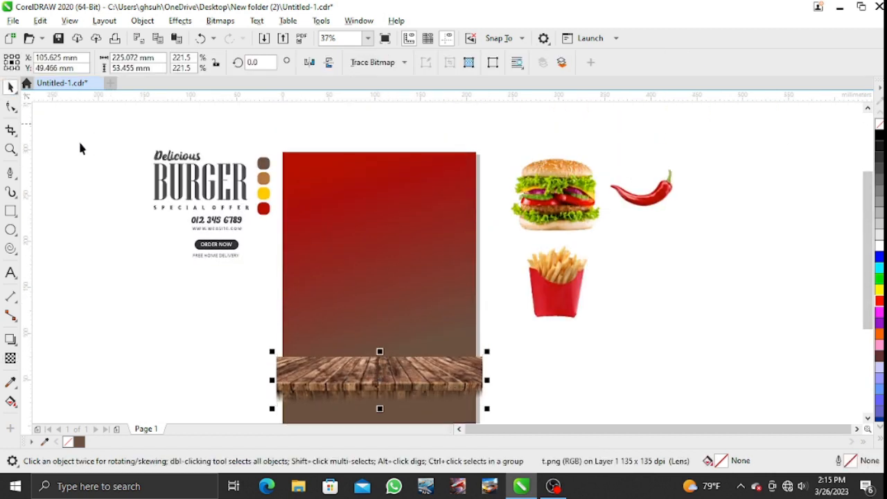
Convert the faded wooden table to a 300 dpi RGB bitmap with anti-aliasing and a transparent background
scroll(869, 249, down, 1)
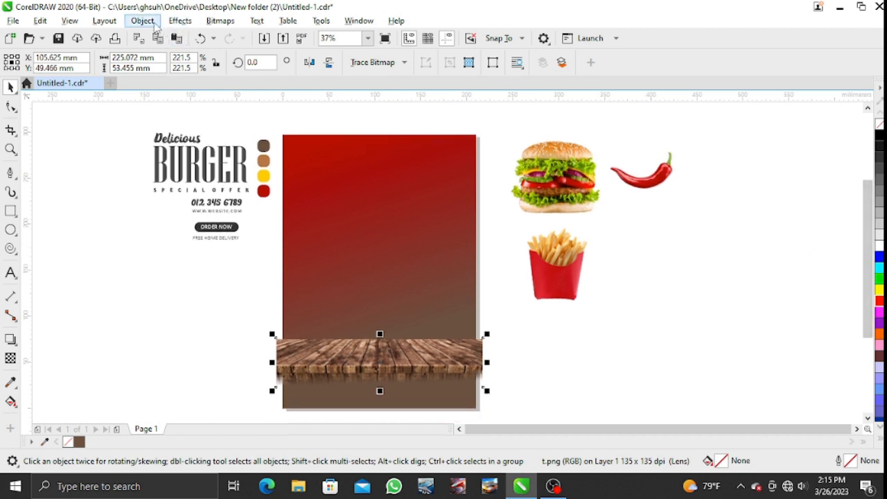
click(213, 26)
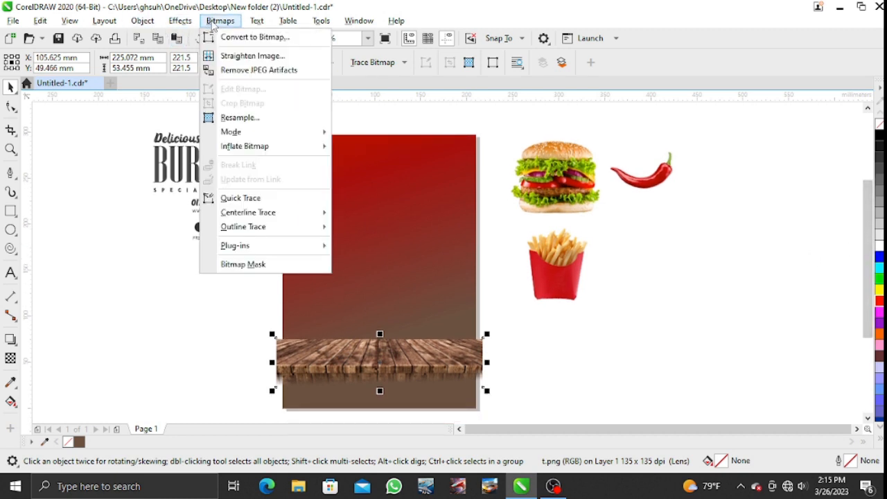
mouse_move(158, 26)
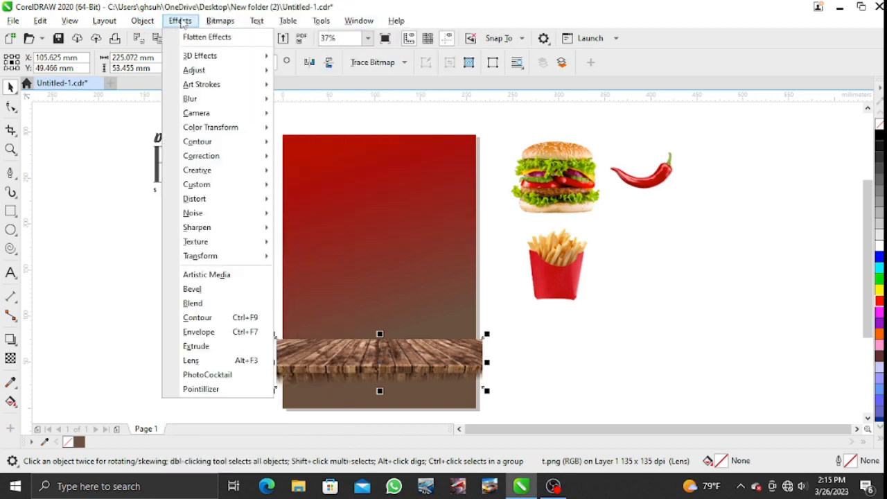
click(181, 21)
click(181, 23)
mouse_move(220, 21)
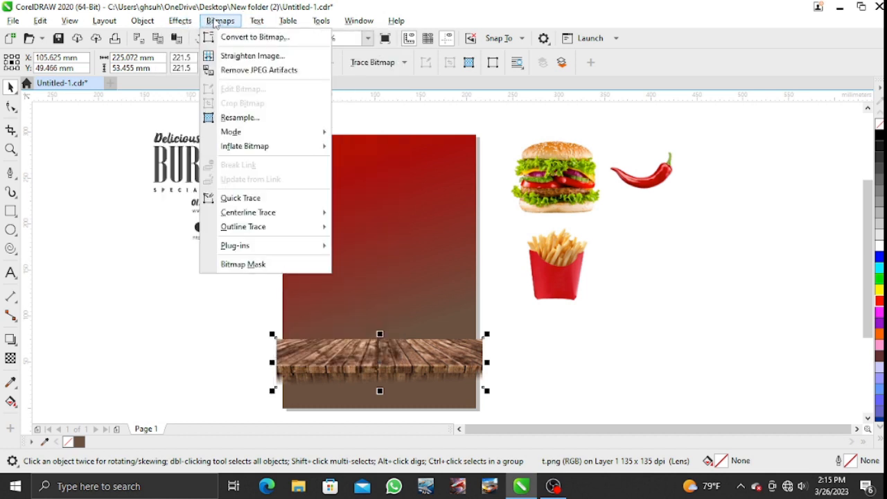
click(224, 39)
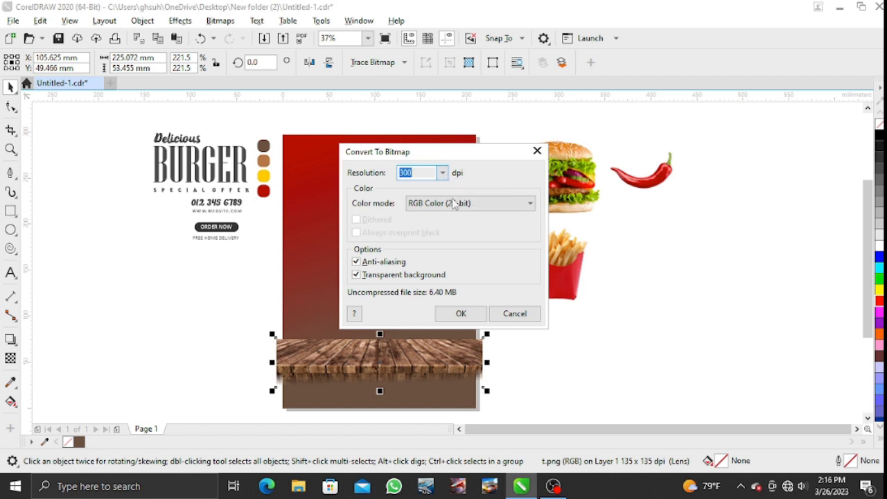
click(461, 313)
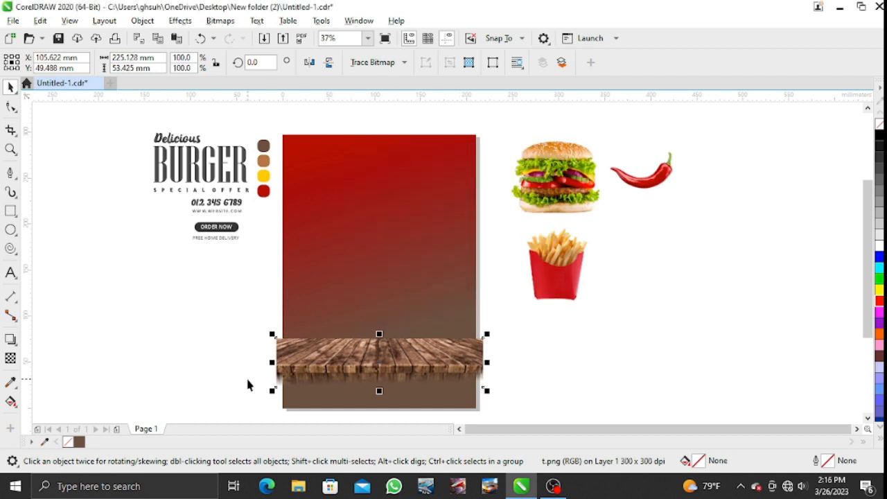
click(87, 382)
Apply a second vertical fountain transparency to the wooden table so its back edge fades softly into the background
click(310, 362)
click(14, 359)
drag(367, 352, 368, 323)
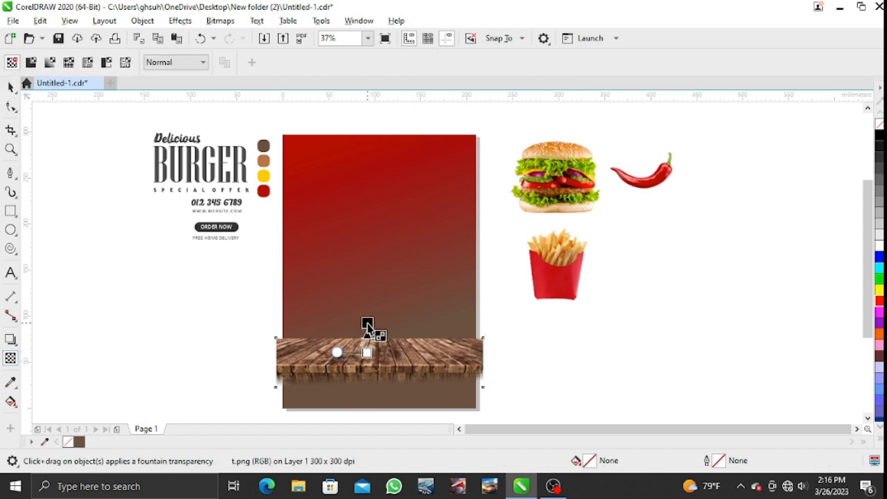
scroll(366, 350, up, 2)
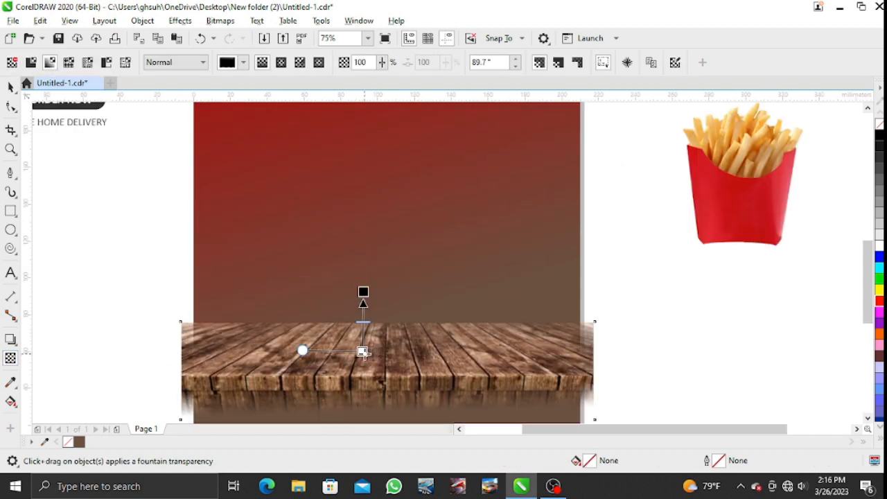
drag(363, 365, 362, 358)
drag(363, 292, 363, 333)
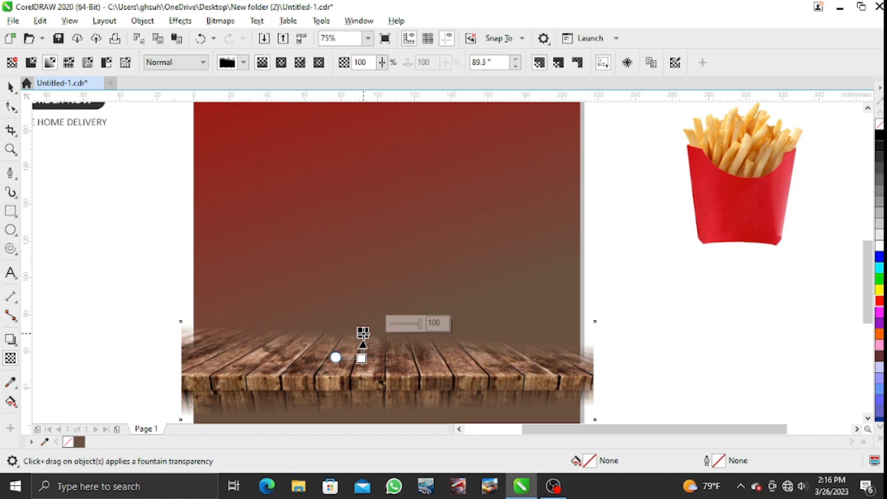
drag(363, 333, 363, 336)
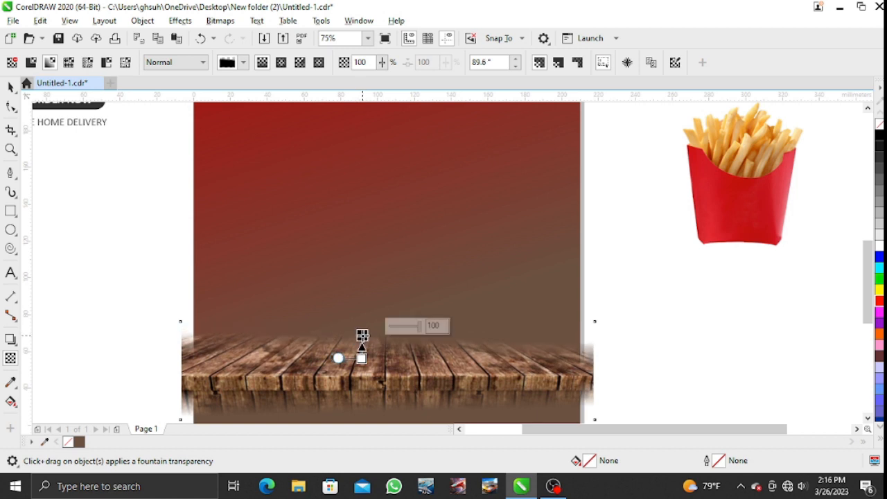
click(12, 63)
click(10, 86)
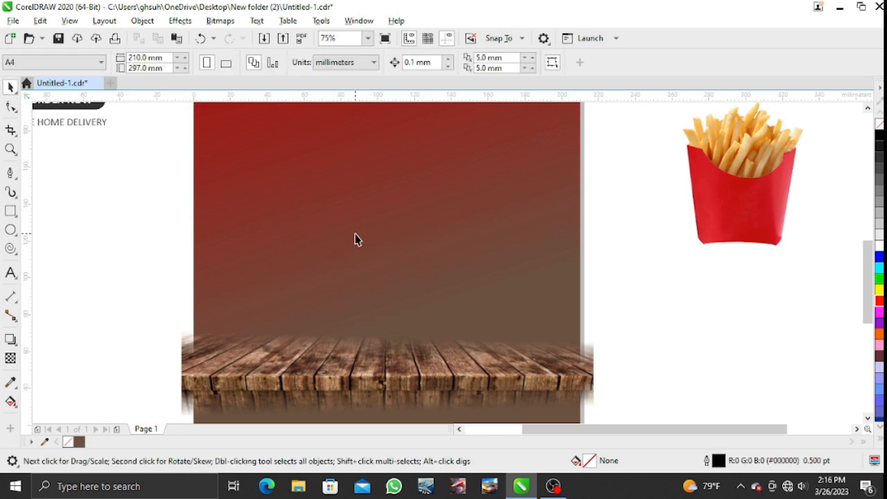
Readjust the wooden table's vertical fountain transparency along its back edge so the planks fade softly into the background
click(381, 361)
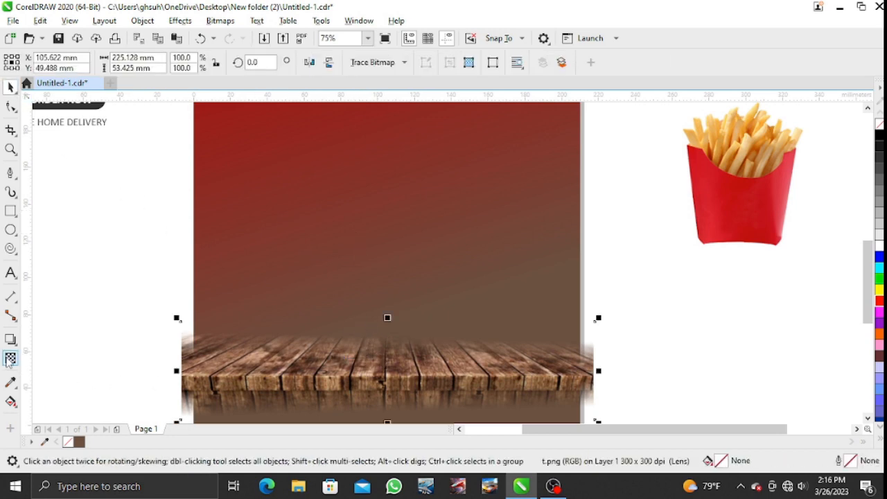
click(11, 358)
scroll(392, 364, up, 3)
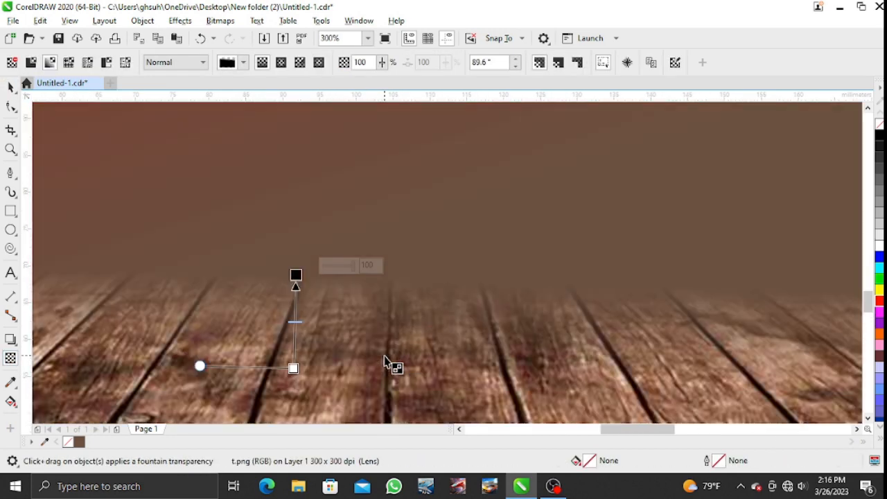
click(296, 276)
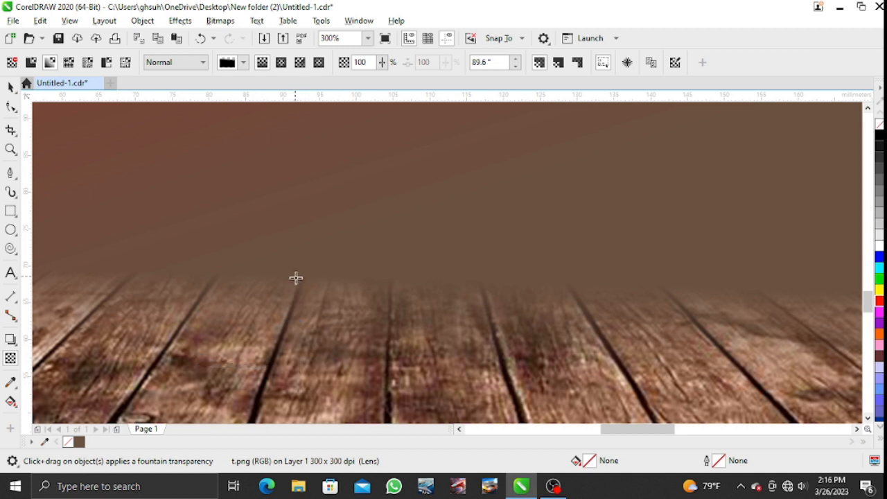
drag(384, 292, 399, 236)
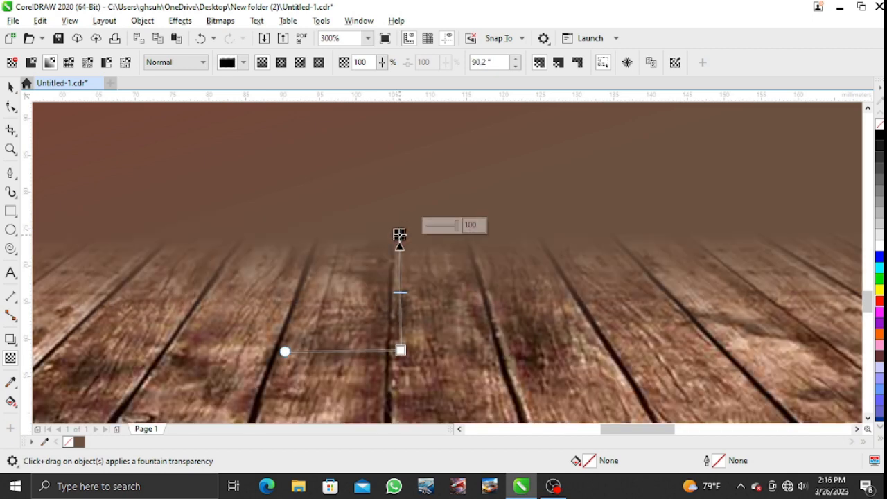
scroll(399, 236, down, 4)
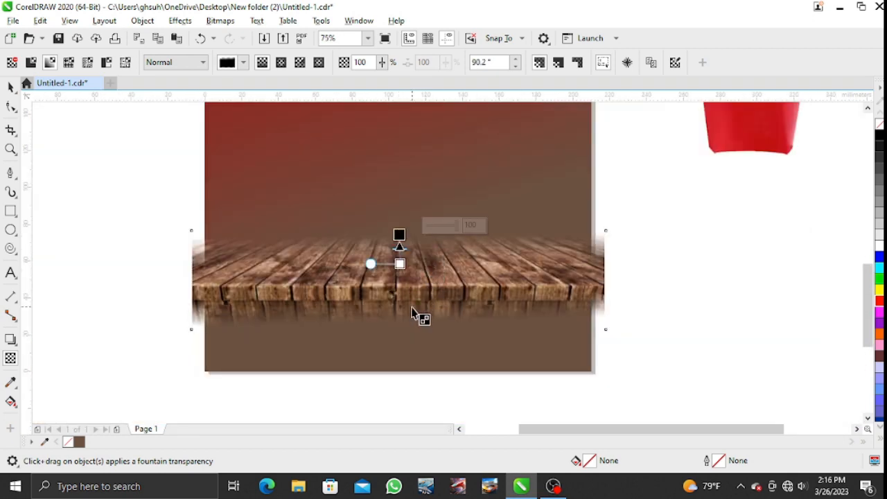
scroll(398, 234, up, 2)
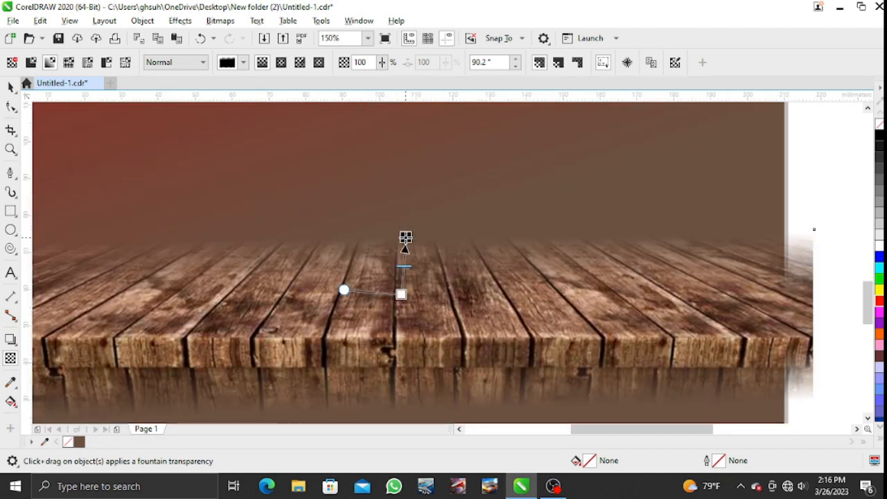
click(402, 237)
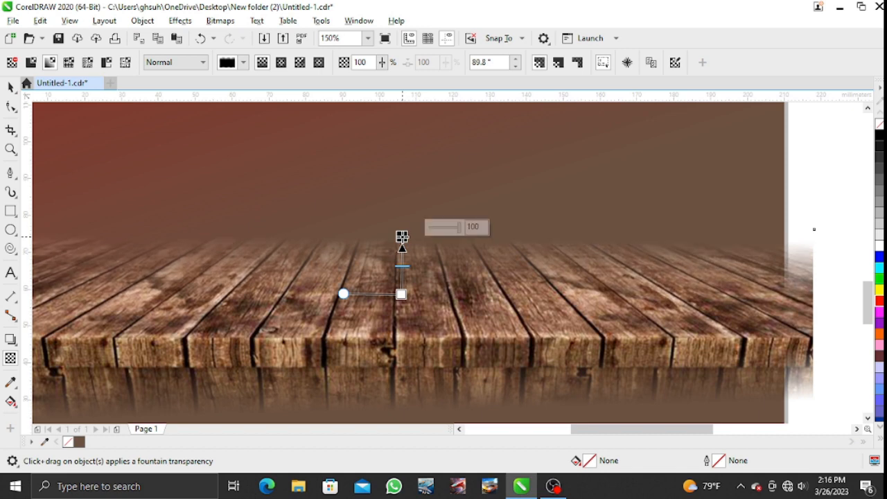
scroll(402, 237, down, 2)
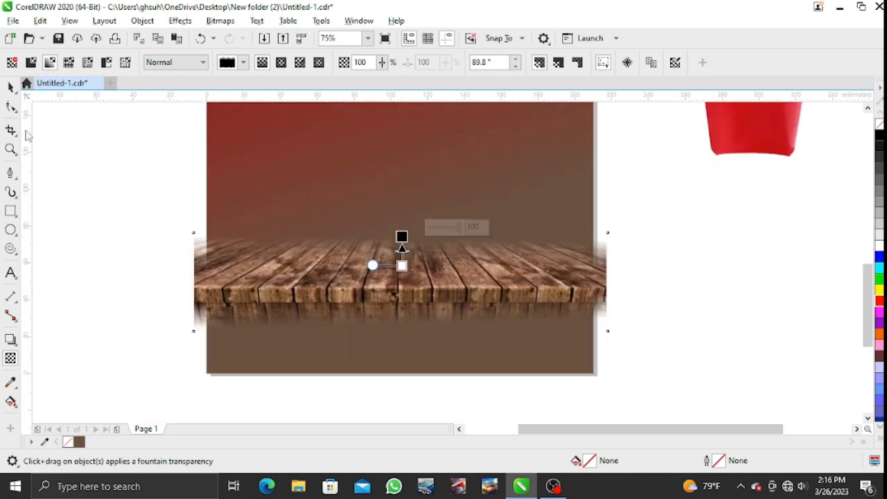
click(11, 87)
click(177, 237)
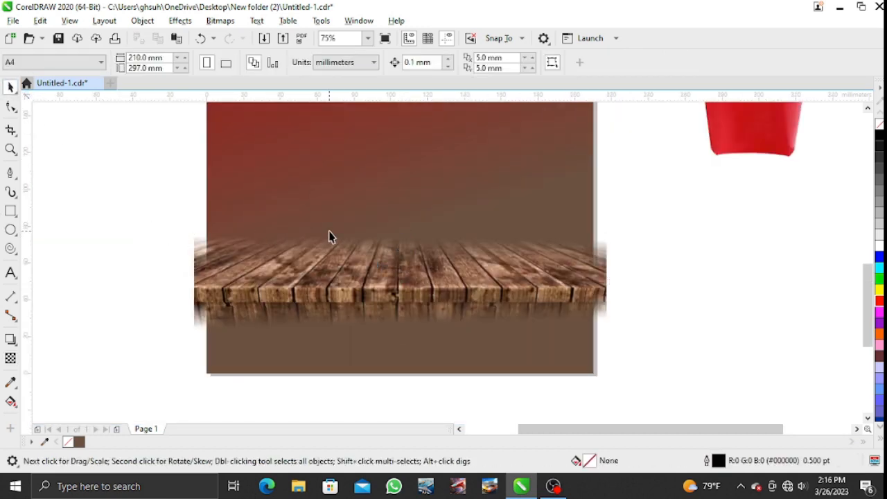
Place the burger image on the flyer just above the wooden table and enlarge it to about 160 mm wide
scroll(329, 236, up, 1)
scroll(330, 236, down, 3)
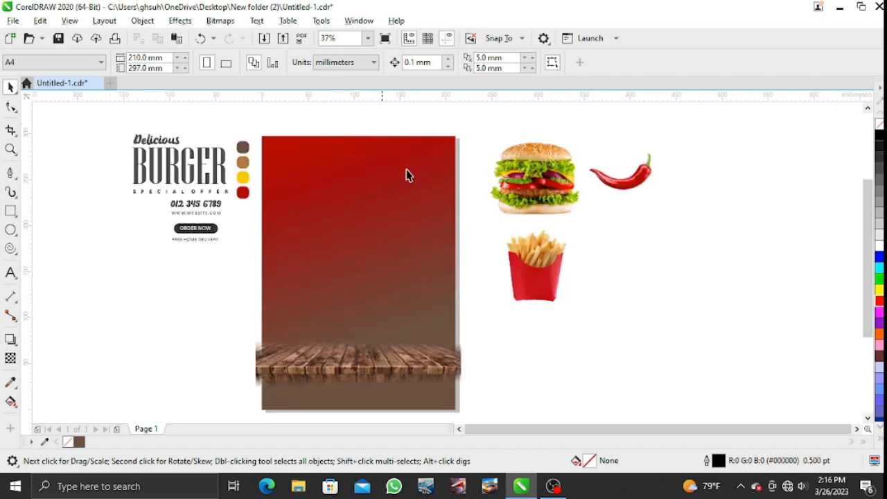
drag(555, 184, 375, 305)
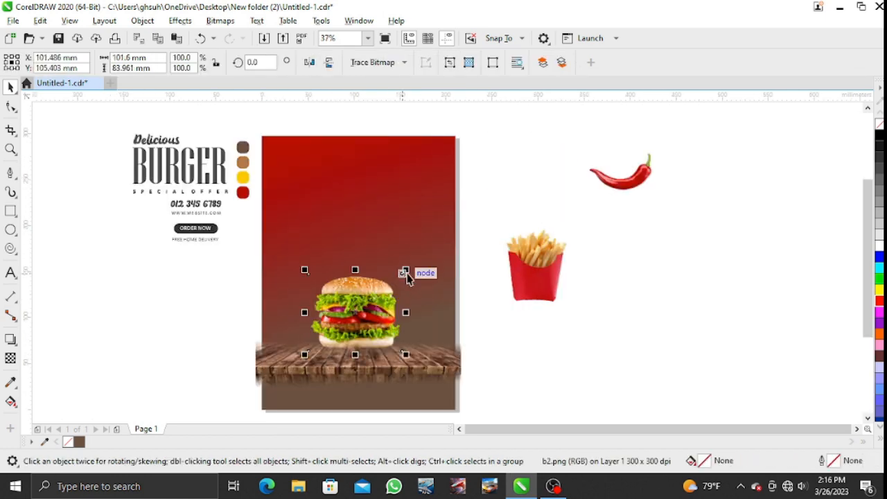
drag(406, 270, 429, 220)
drag(305, 241, 278, 219)
drag(396, 284, 388, 280)
click(582, 363)
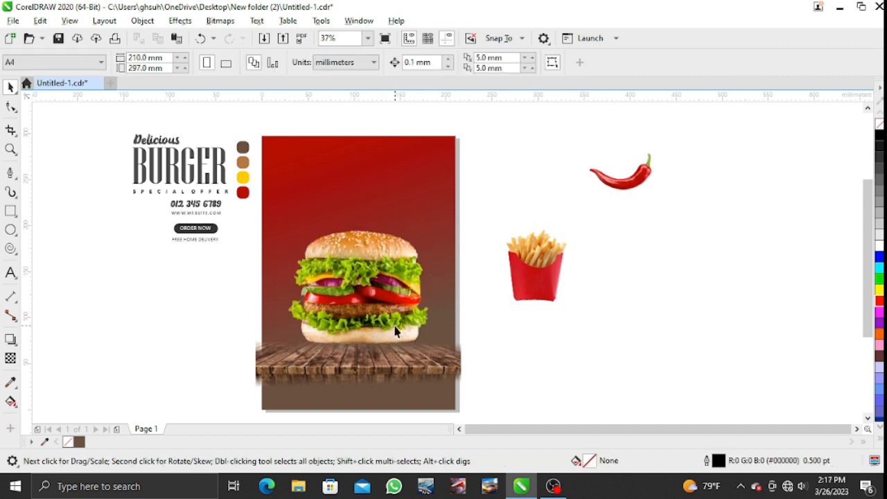
PowerClip the wooden table inside the gradient background rectangle so its overhanging ends are trimmed to the page
click(366, 377)
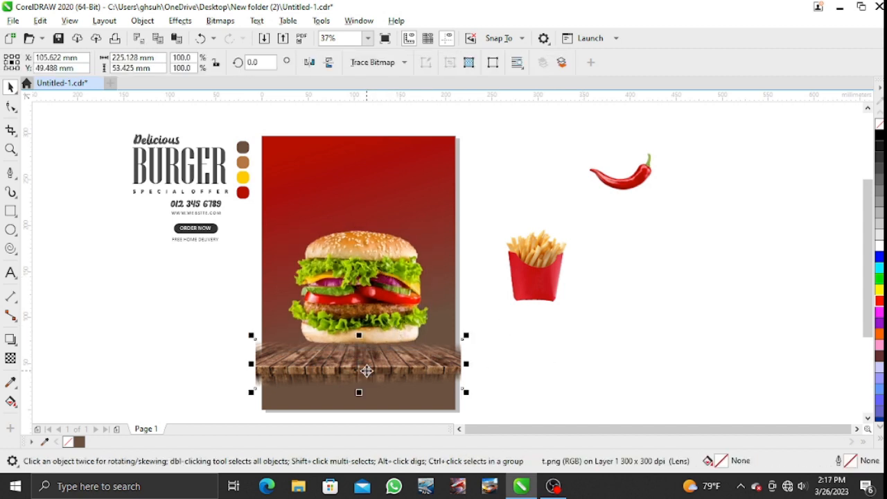
click(143, 21)
mouse_move(281, 43)
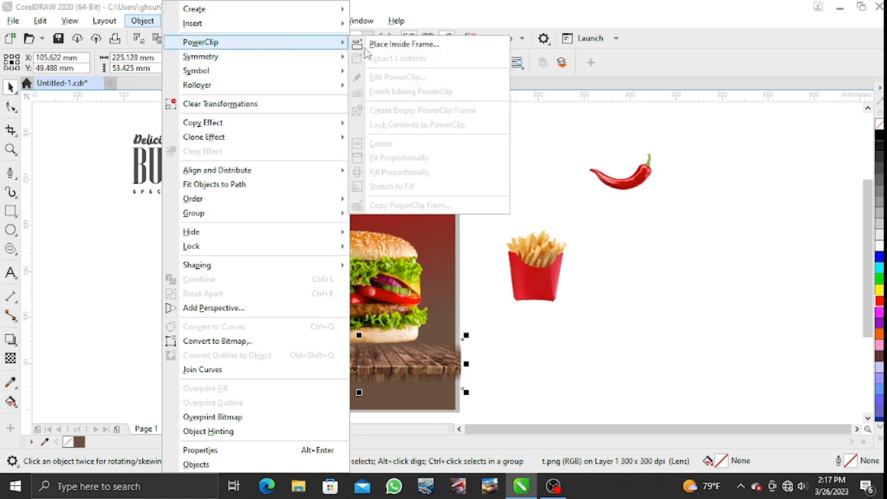
click(385, 45)
click(405, 165)
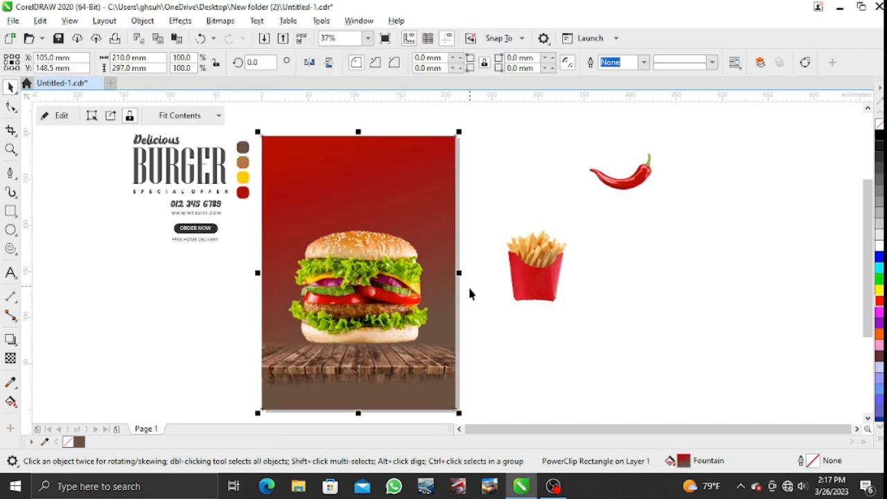
click(502, 324)
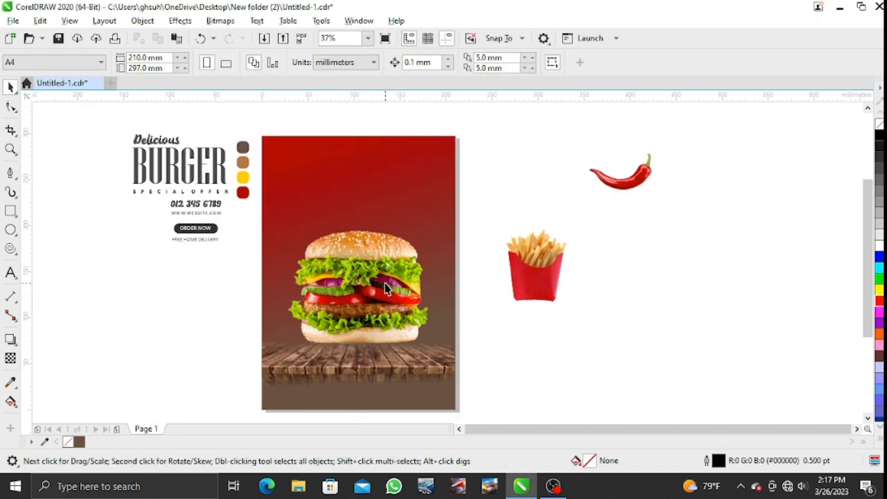
Move the burger slightly upward to leave a small gap above the wooden table
click(382, 255)
mouse_move(382, 255)
mouse_down()
mouse_move(387, 261)
mouse_move(372, 253)
mouse_up()
click(517, 329)
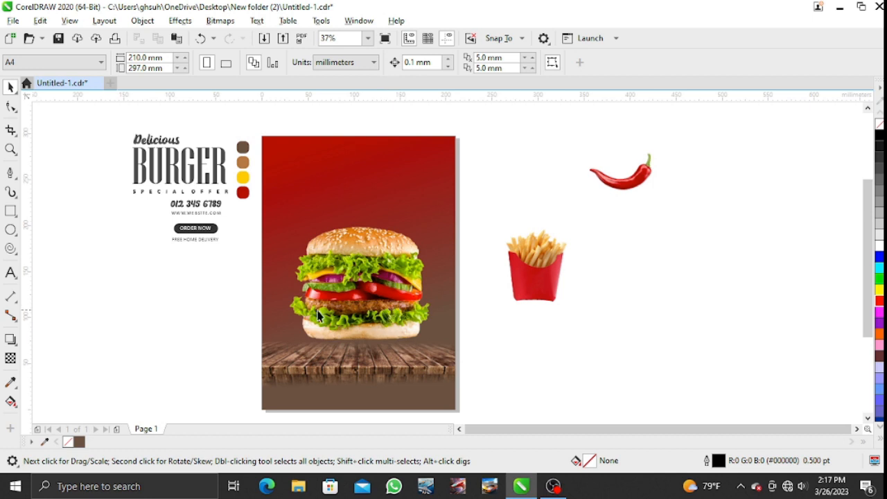
Draw a flat ellipse about 97 by 7 mm on the table beneath the burger, filled black with no outline
click(11, 211)
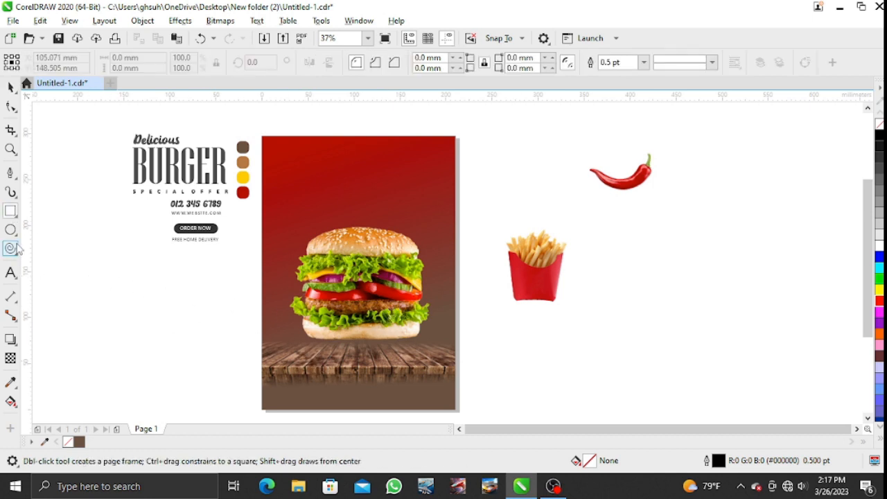
click(11, 213)
click(11, 229)
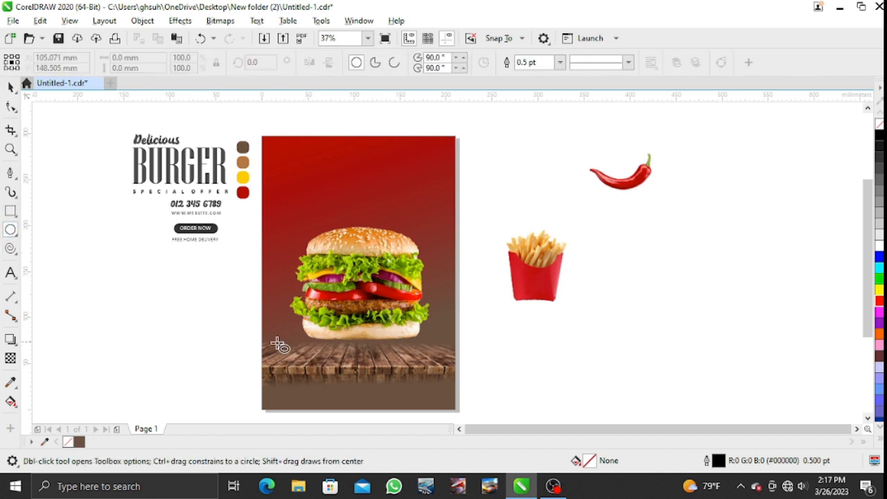
drag(320, 359, 415, 353)
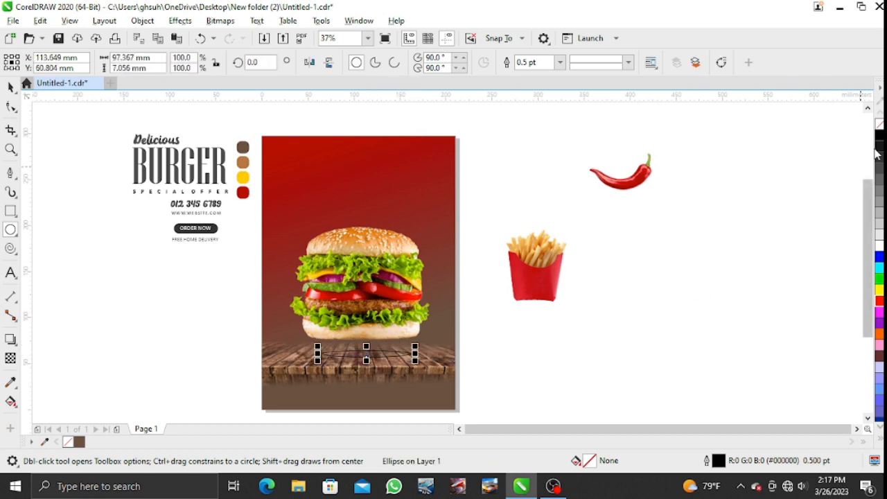
click(880, 139)
right_click(879, 124)
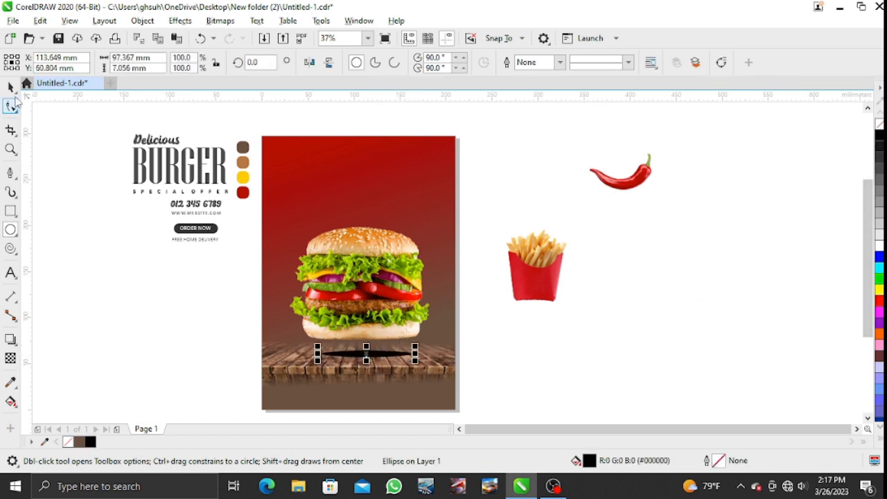
Move the black ellipse up close beneath the burger and centre both horizontally on the background rectangle
click(10, 86)
drag(389, 353, 387, 346)
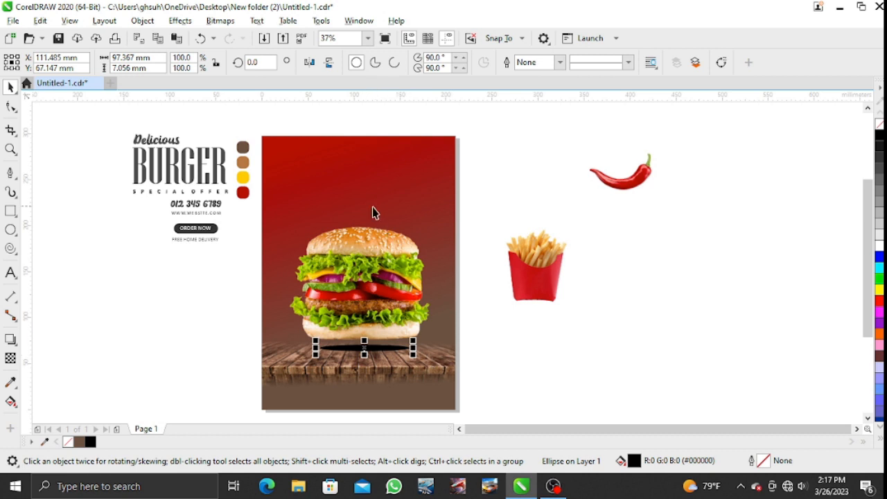
shift+click(372, 269)
shift+click(376, 178)
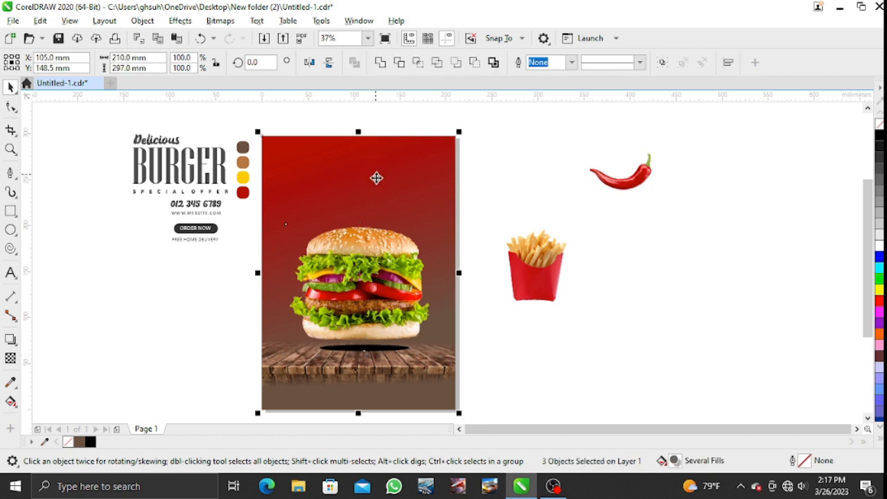
click(614, 343)
Apply a Gaussian Blur with a 23.5-pixel radius to the black ellipse to form the burger's soft shadow
click(361, 358)
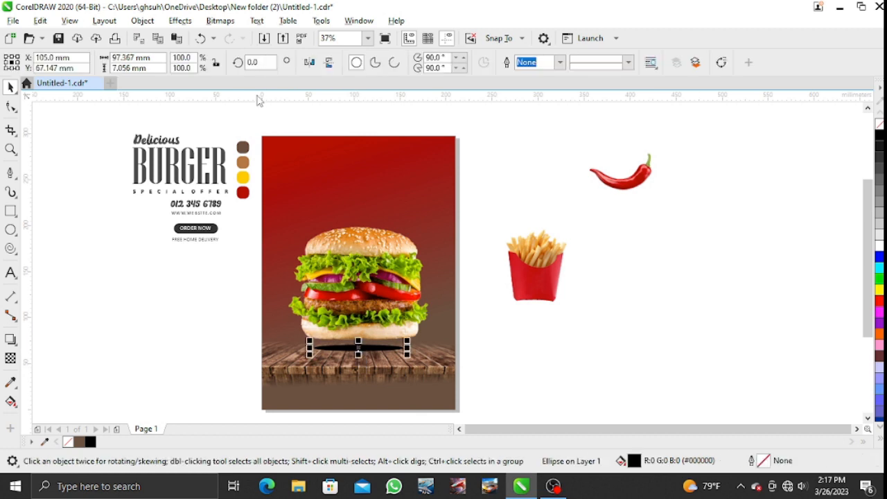
click(179, 21)
mouse_move(209, 108)
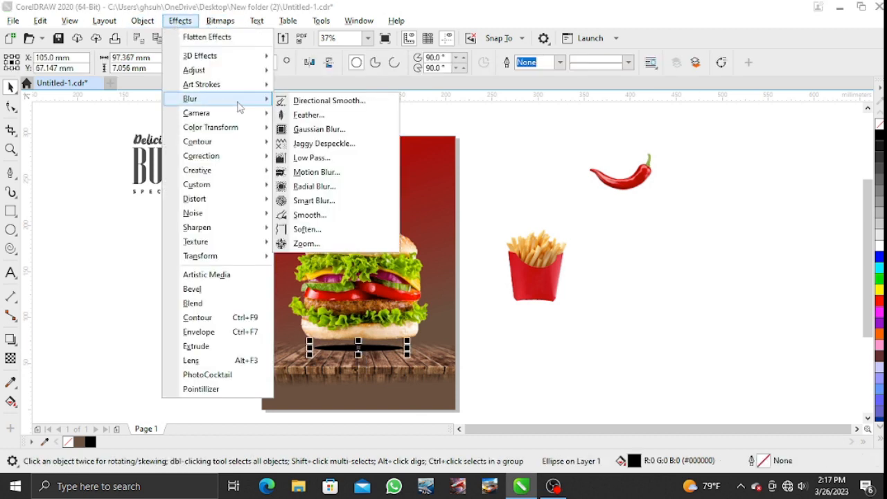
click(366, 136)
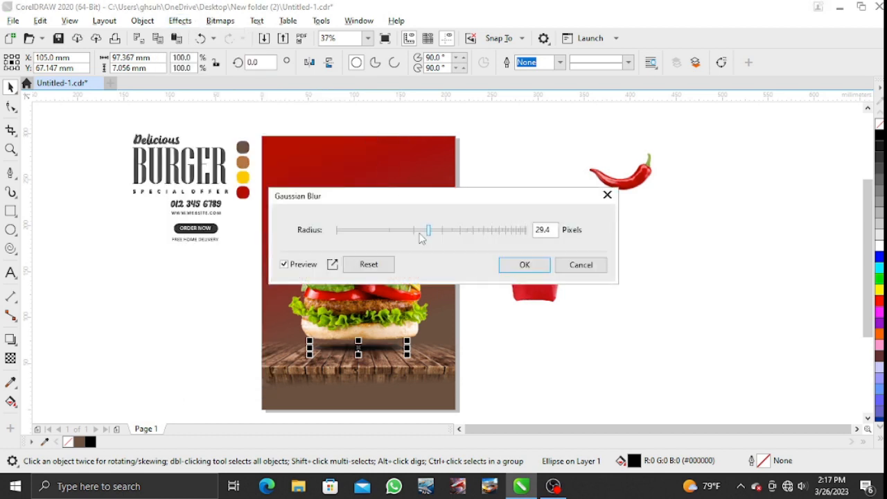
drag(420, 238, 421, 233)
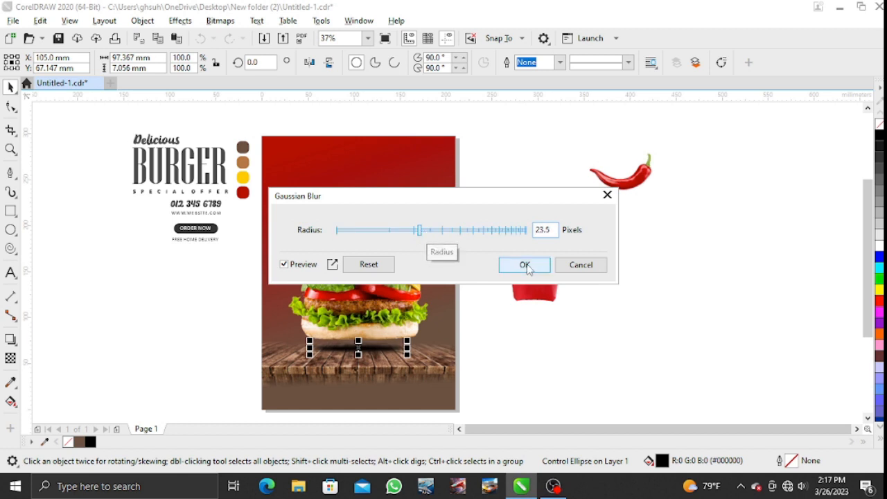
click(525, 265)
click(560, 330)
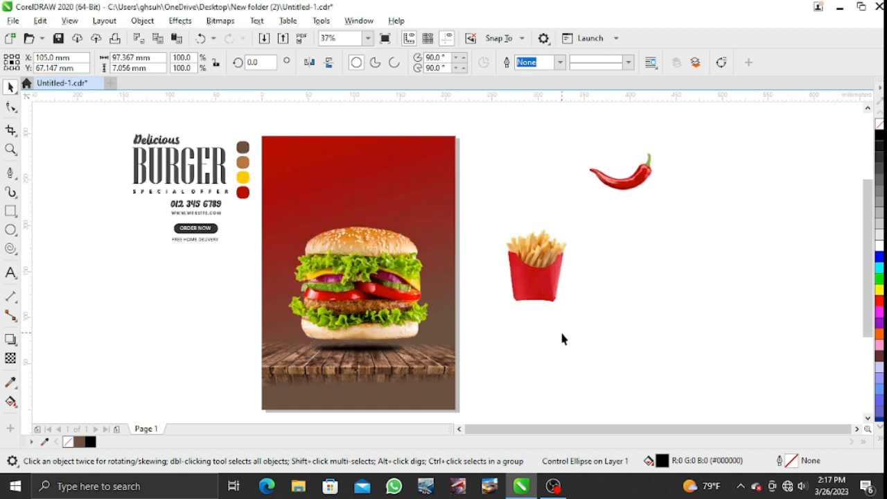
Nudge the shadow down about 1 mm and the burger down about 3.5 mm so the burger rests on the table
click(386, 347)
click(377, 315)
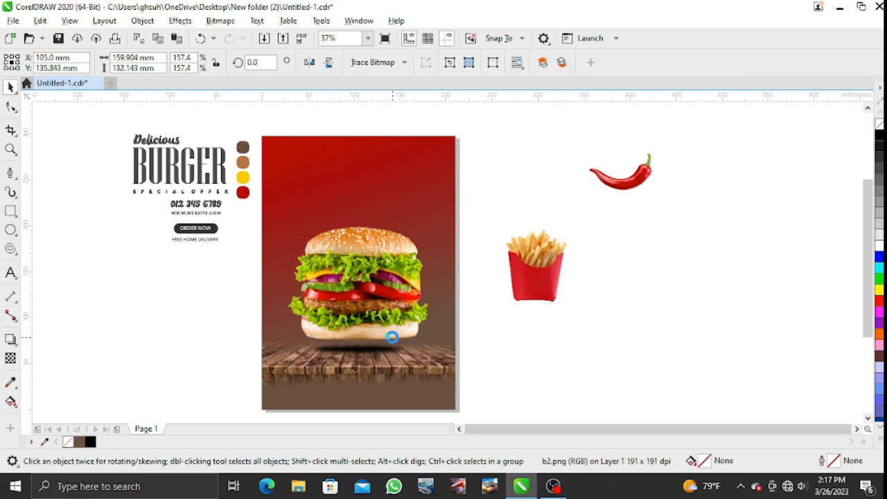
key(Down)
key(Down)
key(Down)
key(Down)
key(Down)
key(Down)
key(Down)
key(Down)
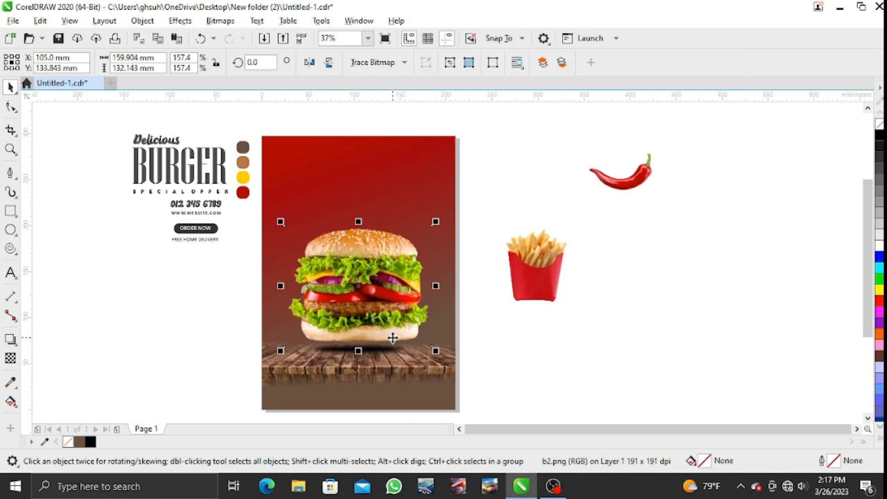
key(Down)
key(Down)
key(Down)
key(Down)
key(Down)
key(Down)
key(Down)
key(Down)
key(Down)
key(Down)
key(Down)
key(Down)
key(Down)
key(Down)
key(Down)
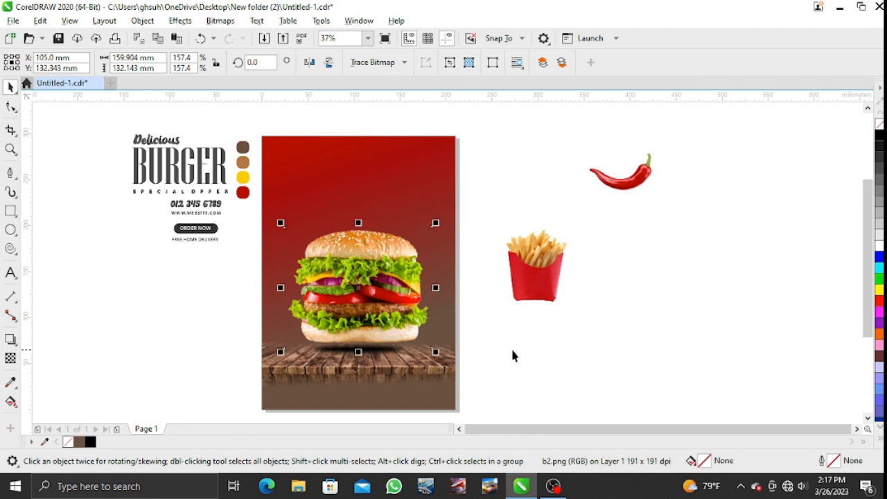
click(533, 349)
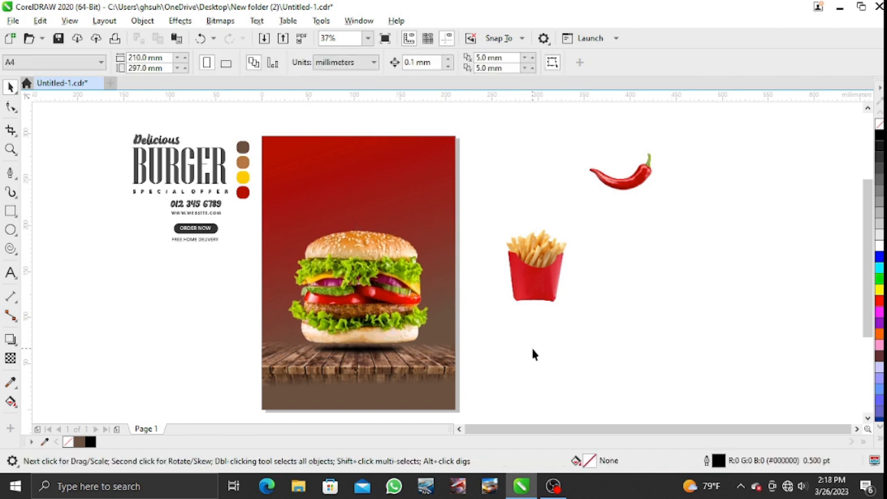
click(373, 350)
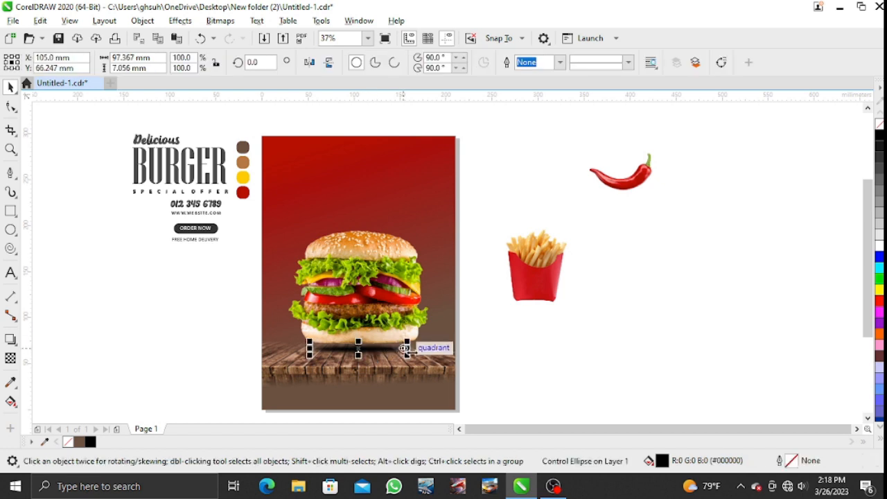
click(548, 366)
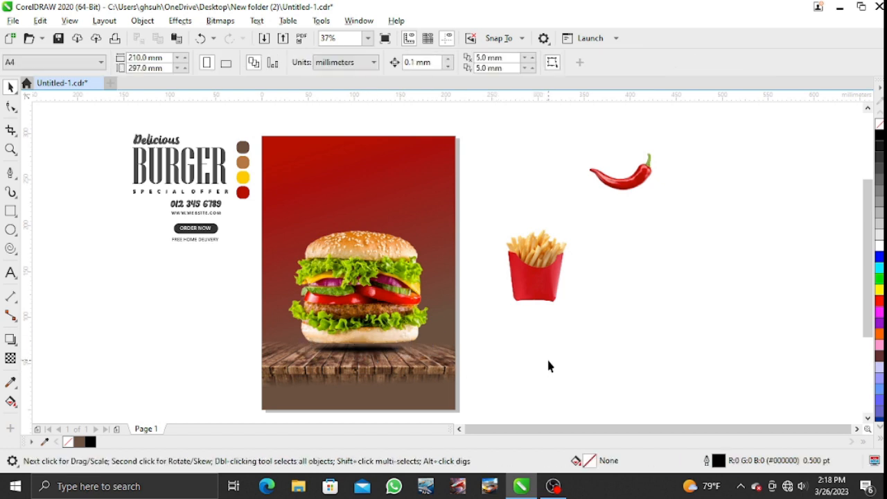
Move the fries over the burger's upper-left side and rotate them about 30 degrees counterclockwise
drag(528, 276, 326, 255)
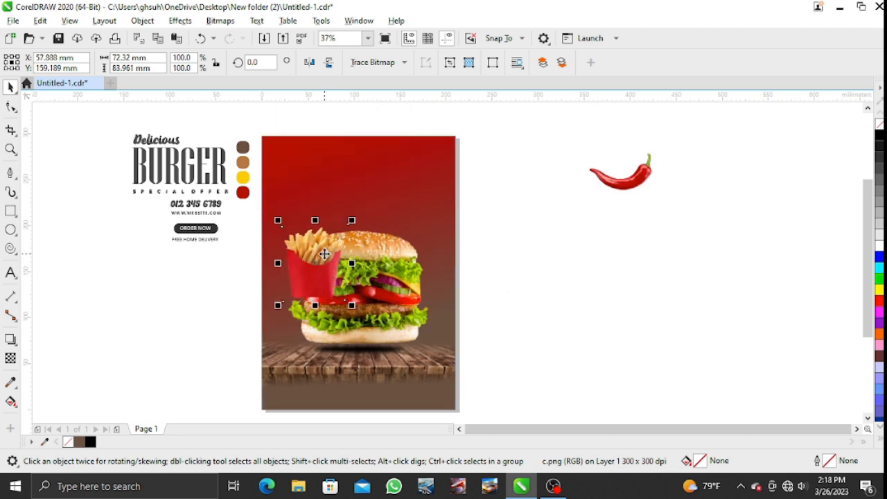
click(324, 254)
drag(353, 219, 332, 186)
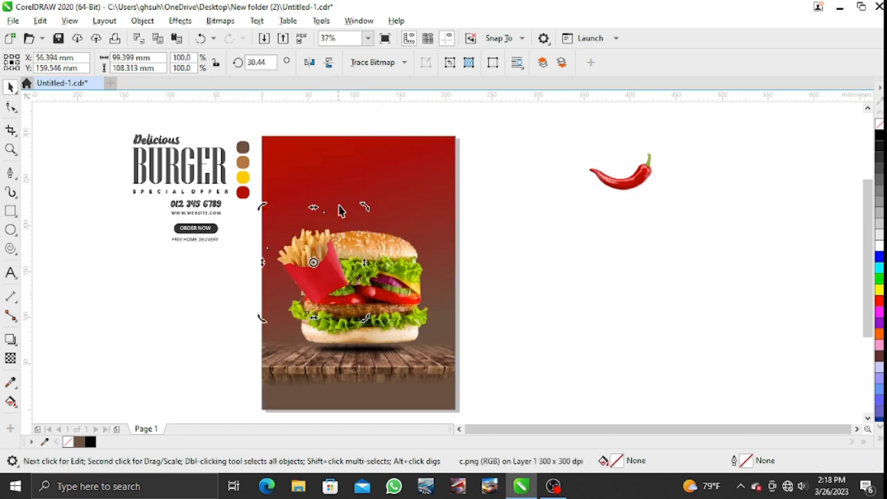
click(331, 276)
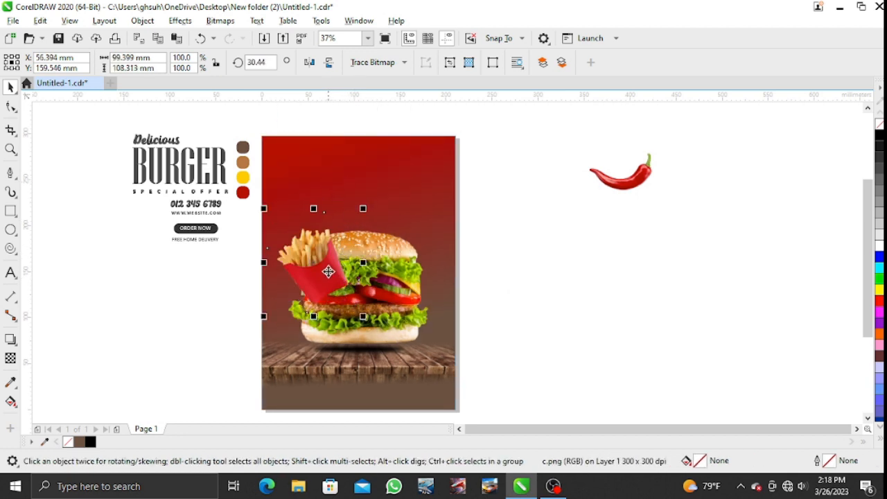
Send the fries one level back behind the burger, enlarge them to about 123% and shift them slightly down and left
right_click(328, 272)
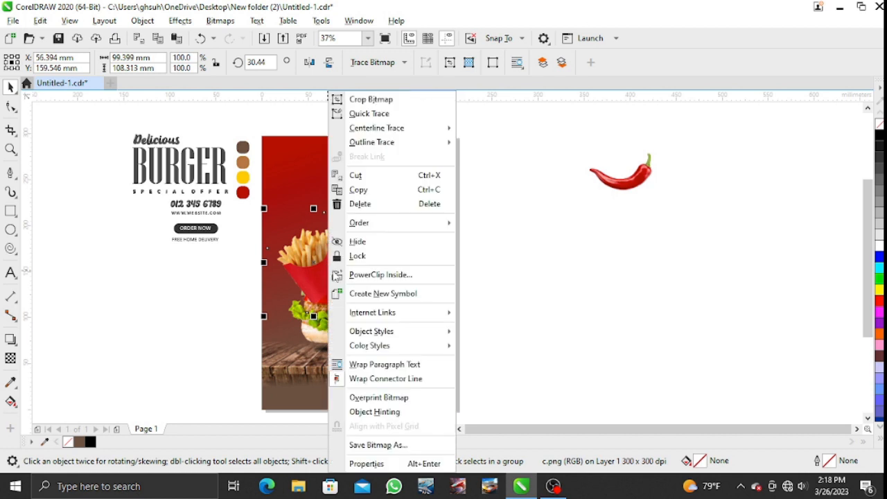
mouse_move(410, 229)
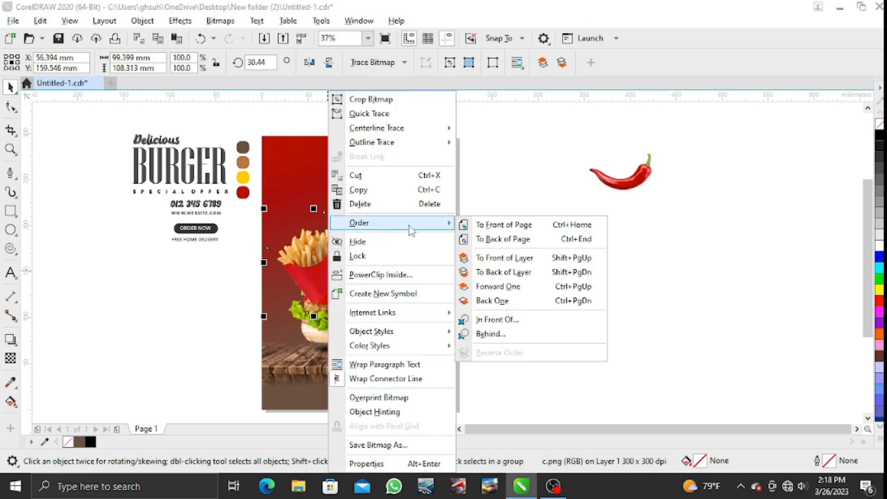
click(517, 301)
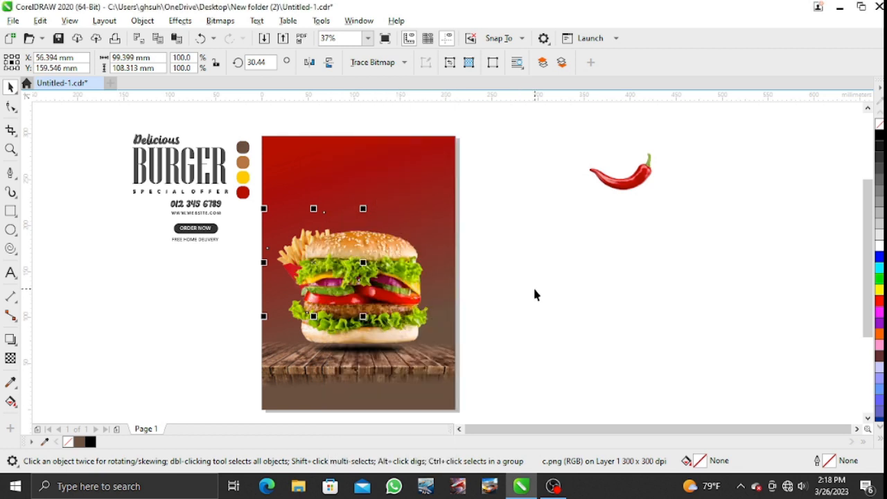
drag(364, 208, 386, 186)
drag(337, 219, 324, 241)
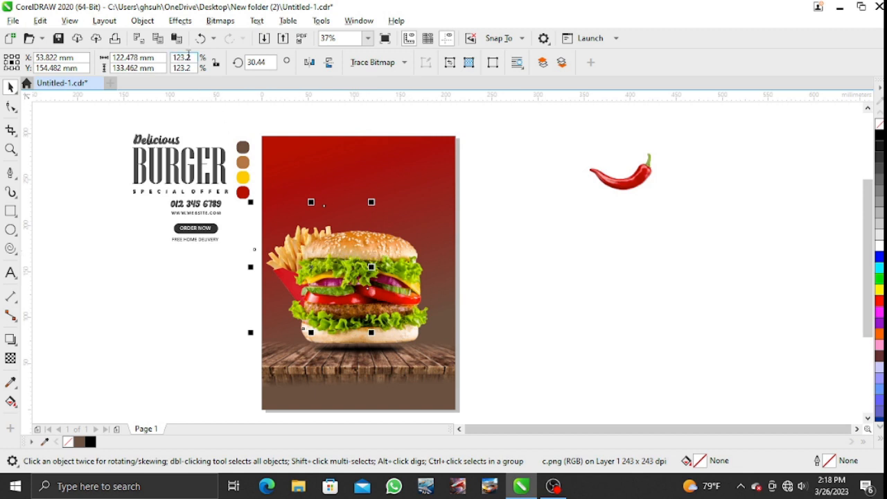
click(508, 241)
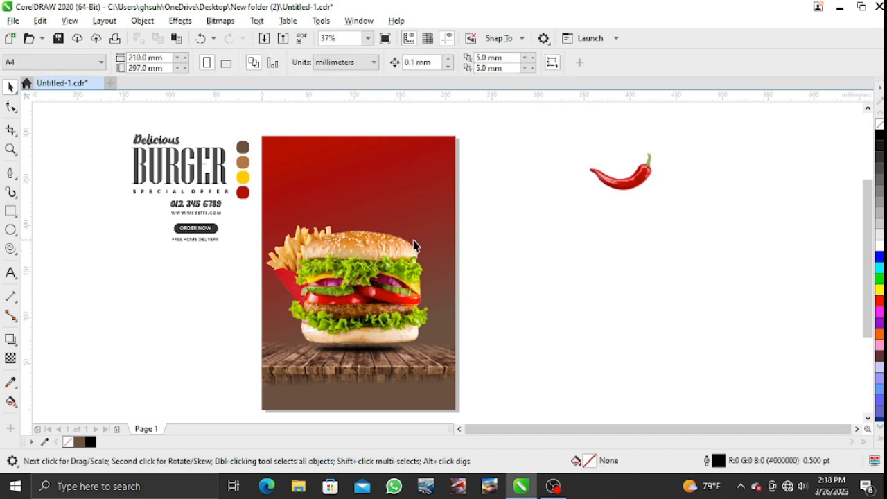
PowerClip the fries inside the gradient background rectangle
click(290, 252)
click(178, 269)
click(270, 267)
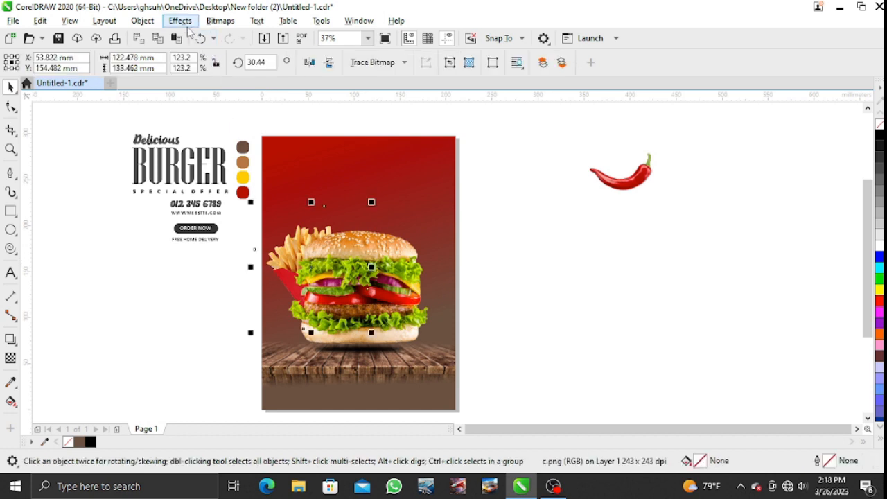
click(151, 22)
mouse_move(312, 42)
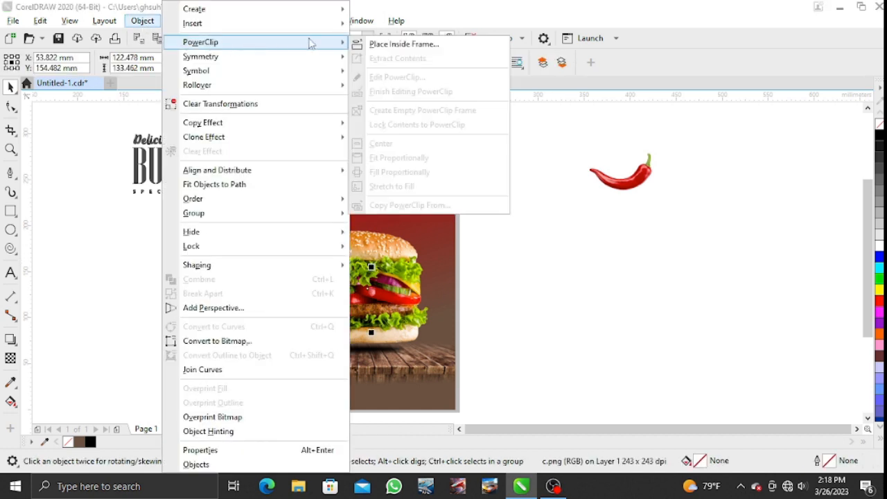
click(375, 43)
click(307, 151)
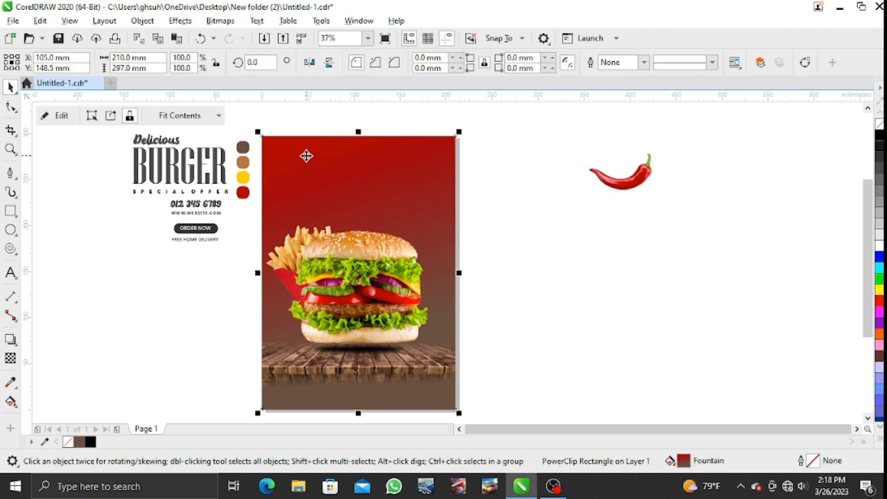
click(519, 246)
click(291, 264)
click(275, 268)
click(521, 303)
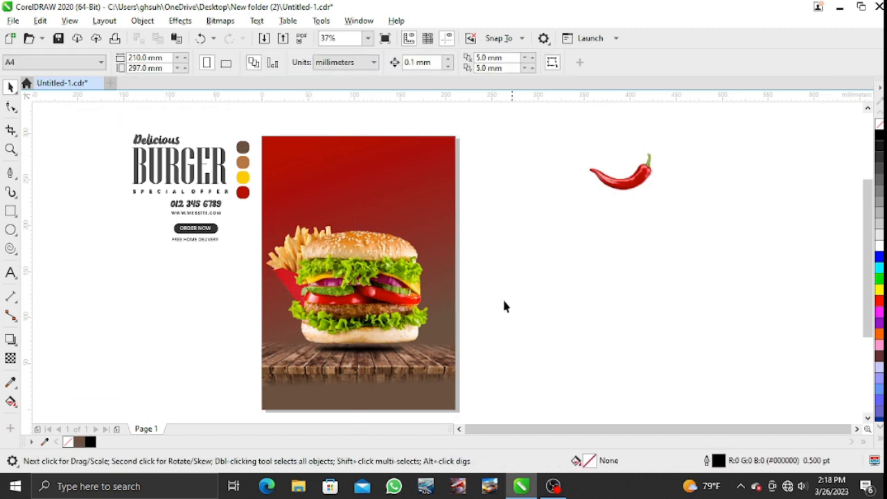
Move the "Delicious", "BURGER" and "SPECIAL OFFER" texts together onto the flyer above the burger
click(188, 186)
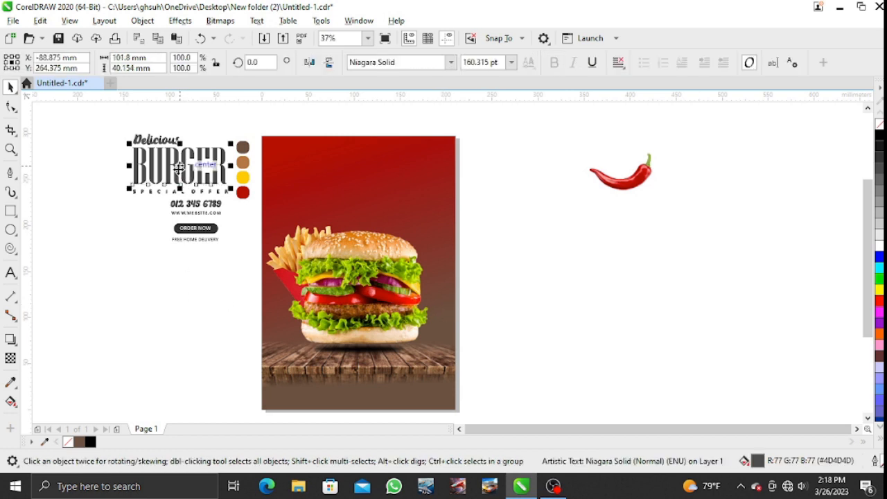
drag(112, 123, 234, 201)
drag(182, 172, 353, 188)
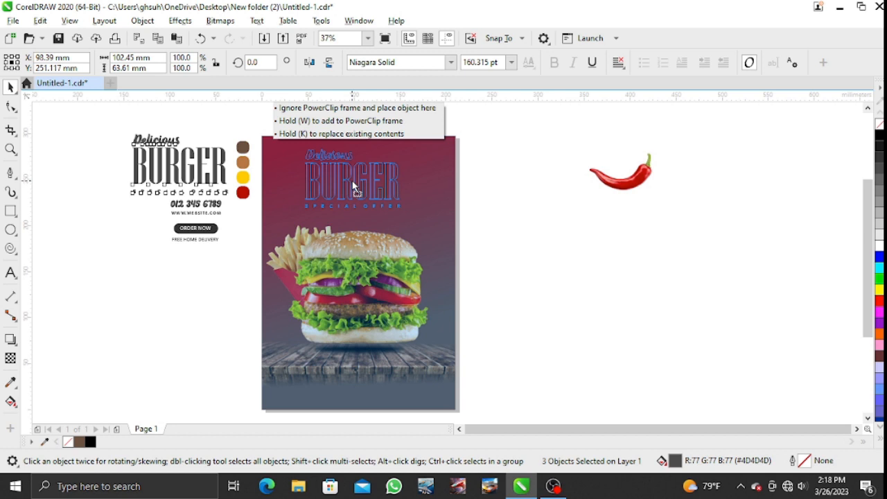
drag(354, 187, 352, 181)
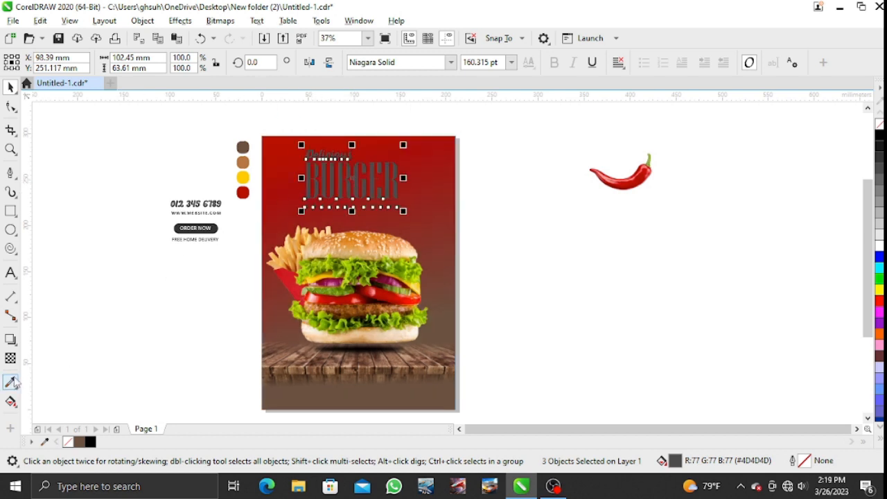
Sample the yellow swatch (#FFCC00) and fill the "BURGER" text with it, keeping the background's gradient
click(11, 382)
click(248, 178)
scroll(345, 185, up, 2)
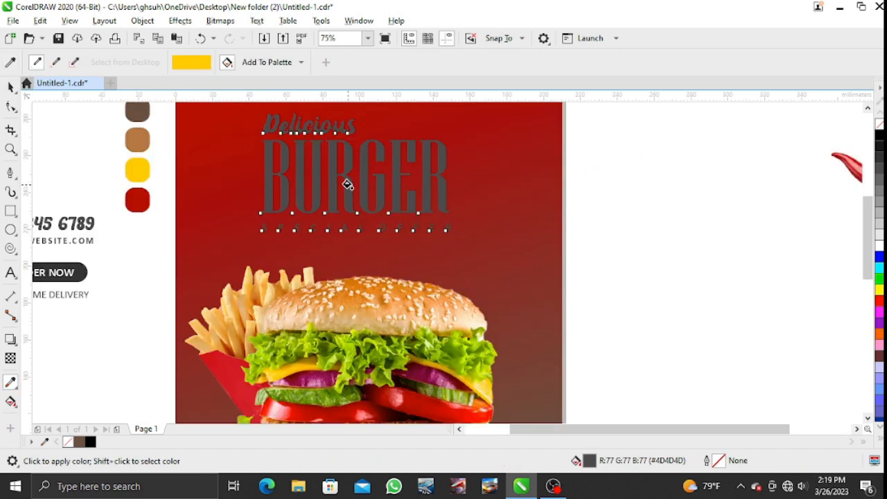
click(343, 184)
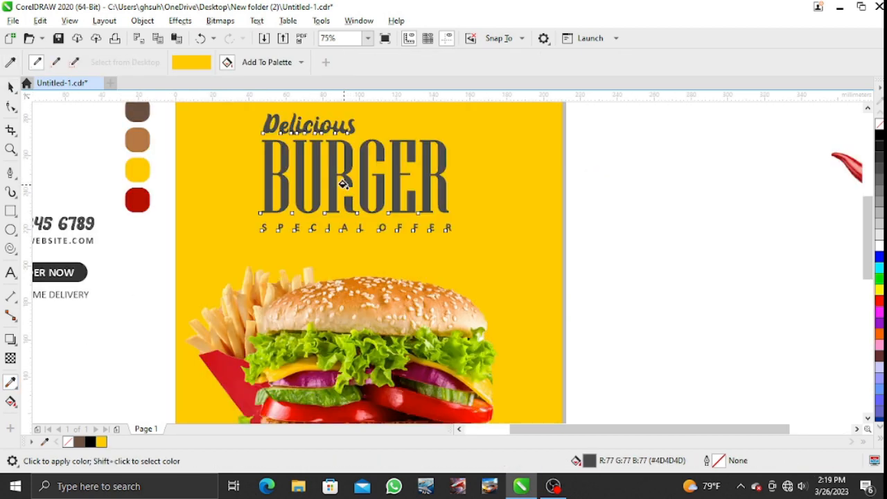
key(ctrl+z)
scroll(344, 182, up, 4)
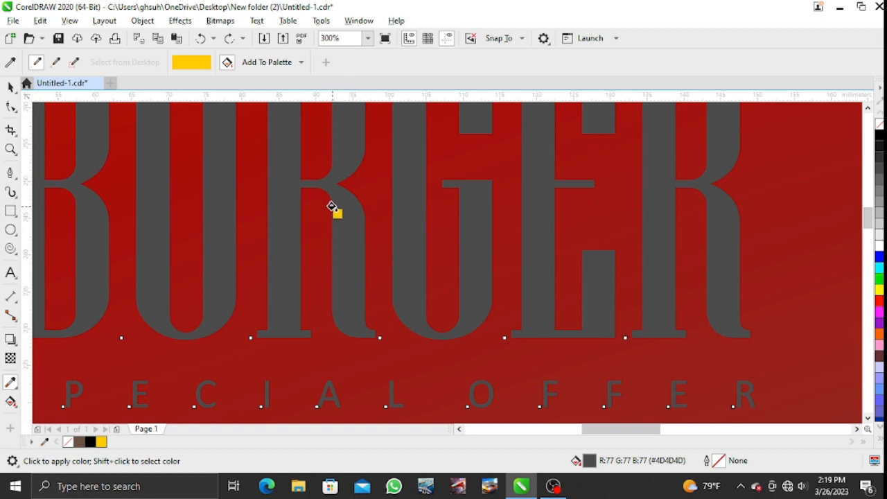
click(333, 207)
scroll(333, 207, down, 6)
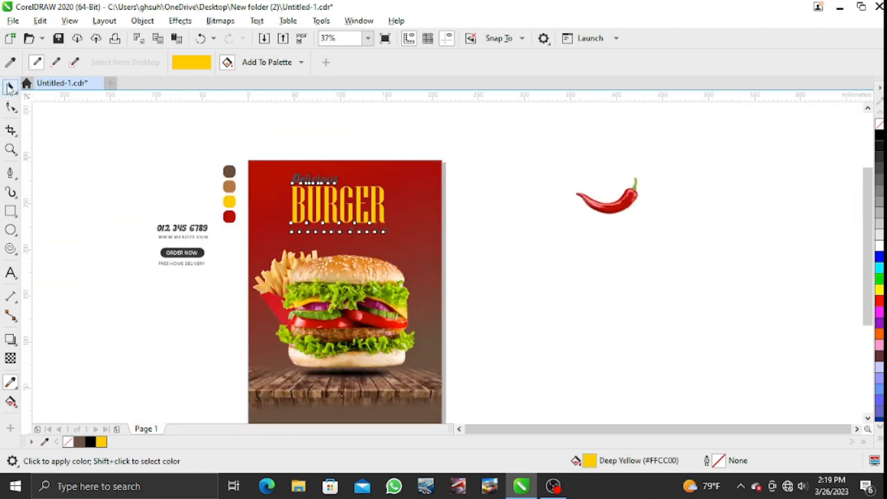
Fill the "Delicious" and "SPECIAL OFFER" texts with white
click(10, 86)
click(229, 129)
click(309, 179)
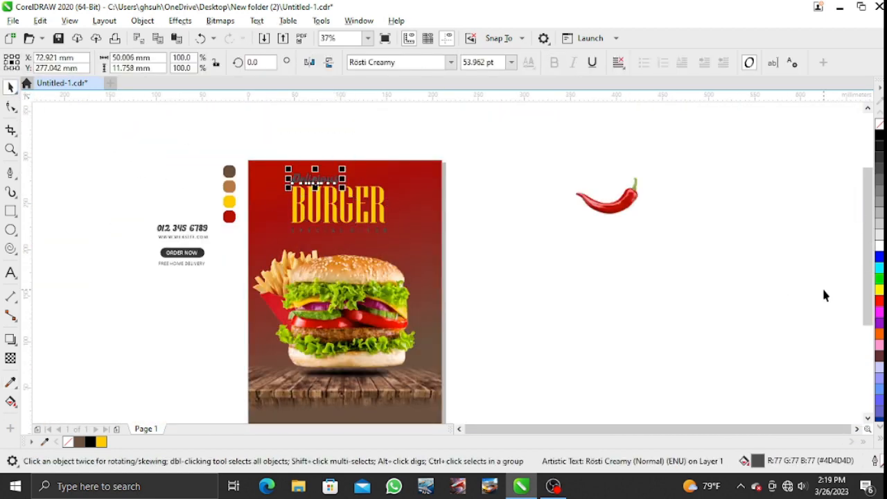
click(879, 250)
click(550, 249)
click(372, 231)
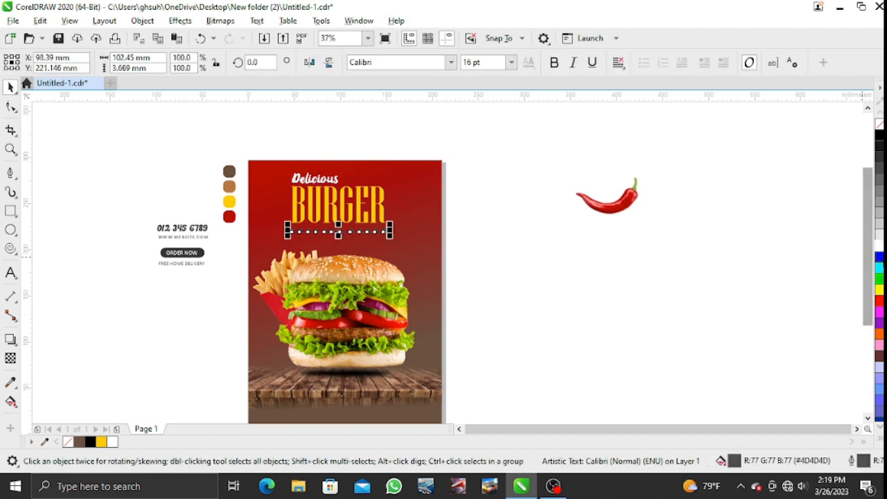
click(879, 248)
click(548, 281)
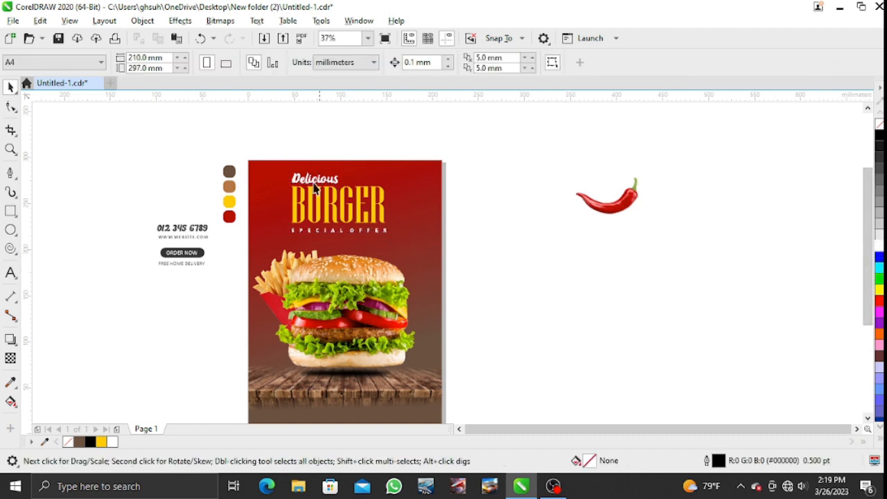
Group the three headline texts and centre the group horizontally on the background rectangle
drag(265, 149, 418, 257)
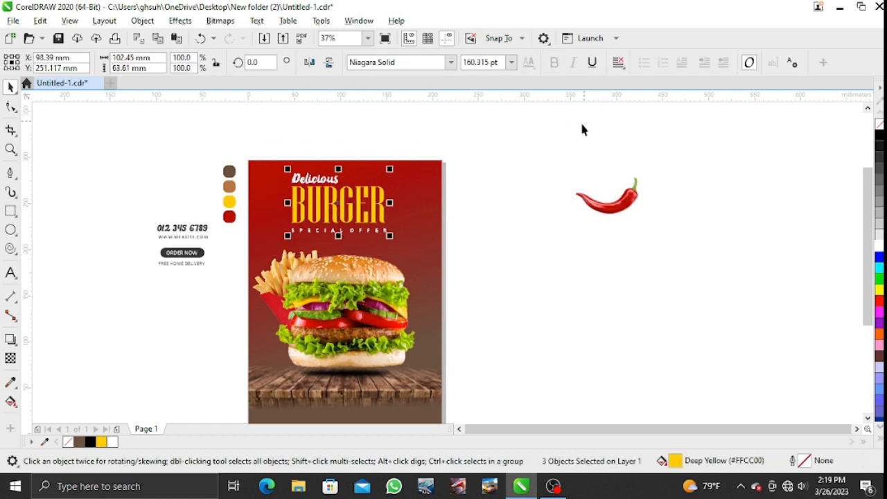
key(ctrl+g)
shift+click(420, 182)
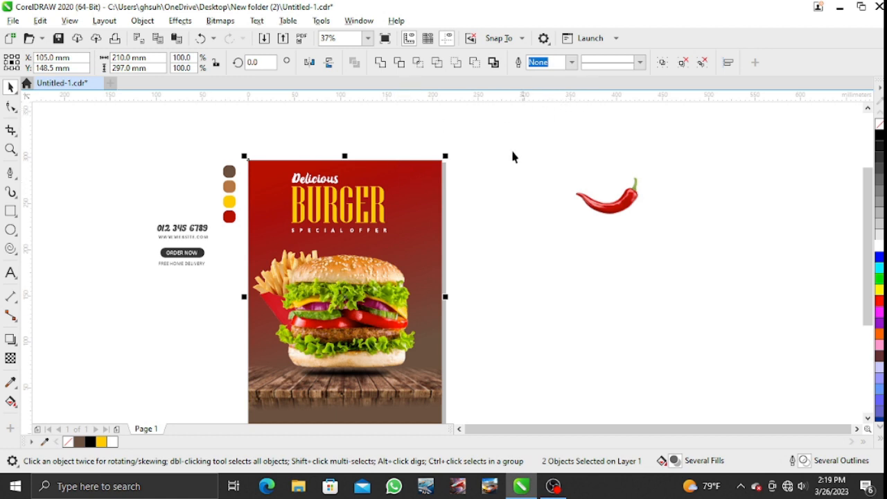
drag(291, 152, 405, 257)
shift+click(418, 192)
key(c)
click(499, 222)
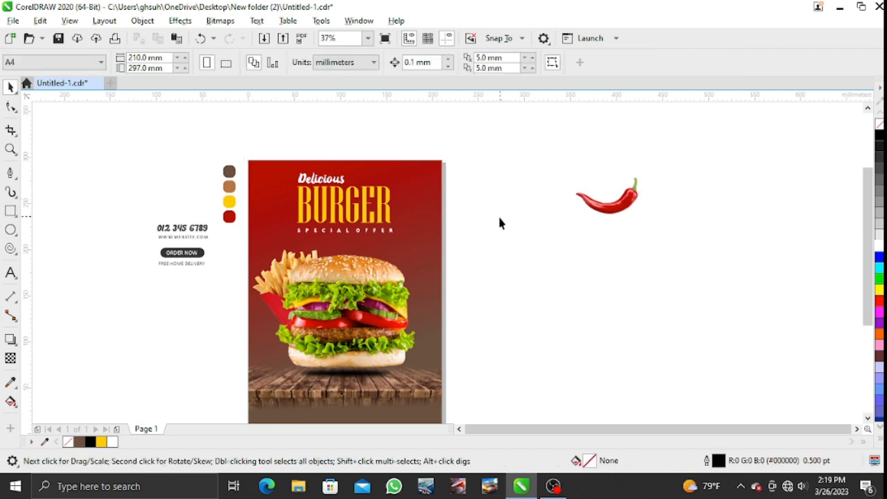
Enlarge the chili to about 166.5%, place it across the flyer's left edge, and put a copy across the right edge
scroll(499, 220, down, 2)
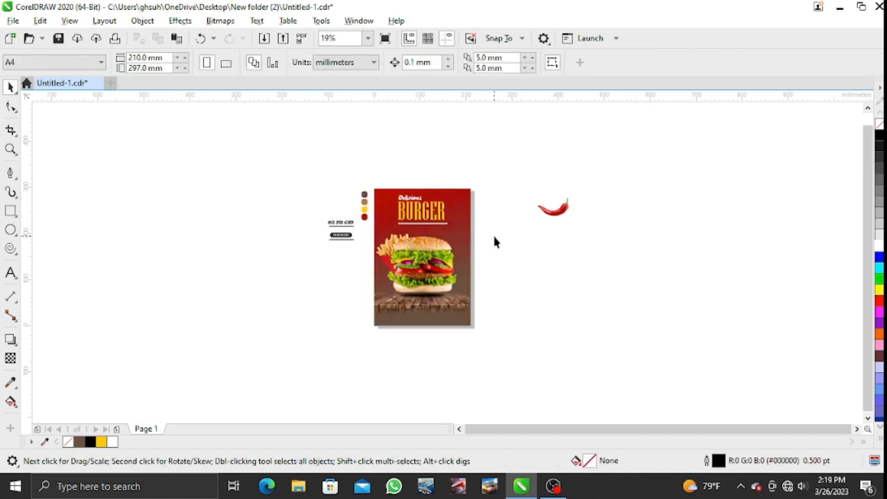
scroll(494, 242, up, 2)
drag(637, 188, 328, 275)
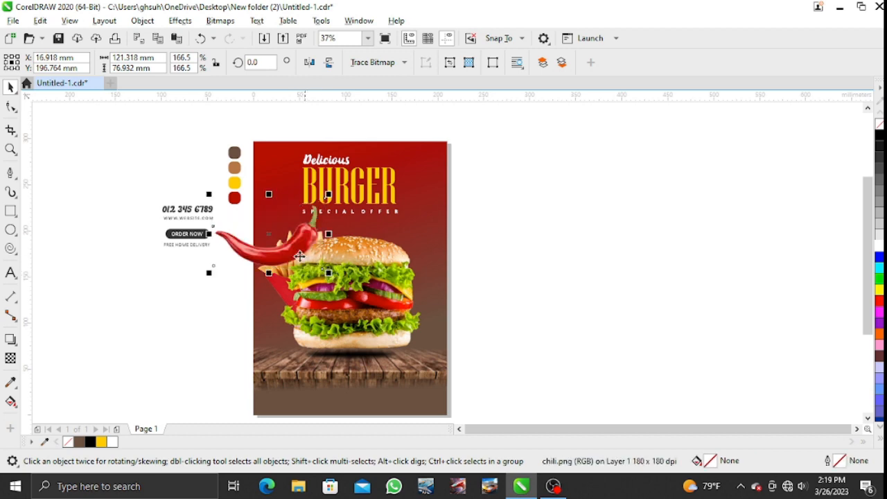
drag(300, 246, 494, 219)
right_click(493, 219)
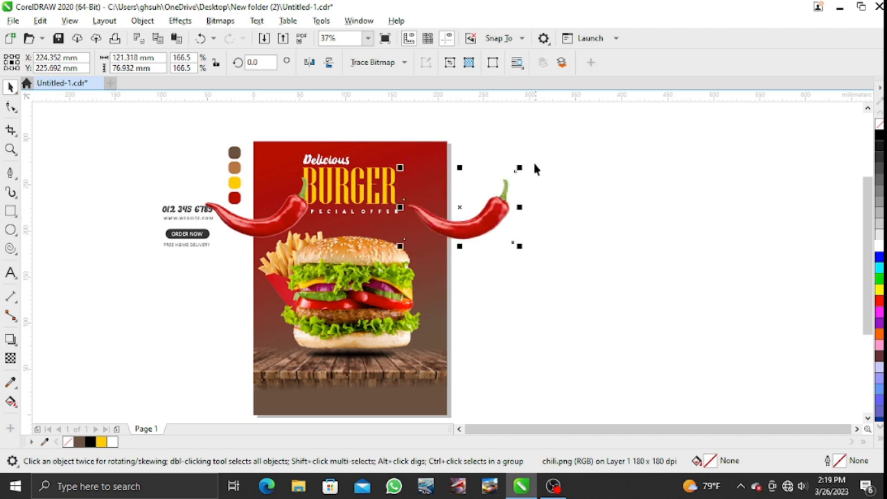
Rotate the right chili to about 338 degrees, move it down toward the burger, and shift the left chili slightly outward
click(500, 205)
drag(533, 168, 541, 199)
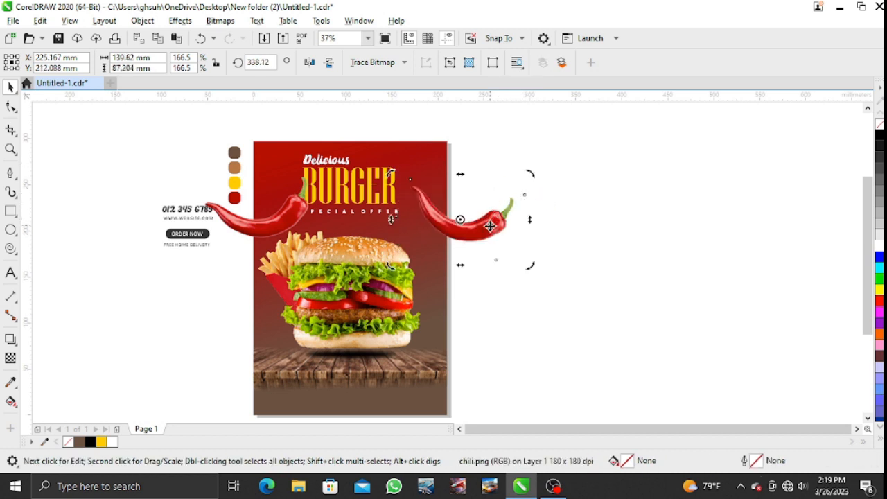
drag(480, 233, 478, 257)
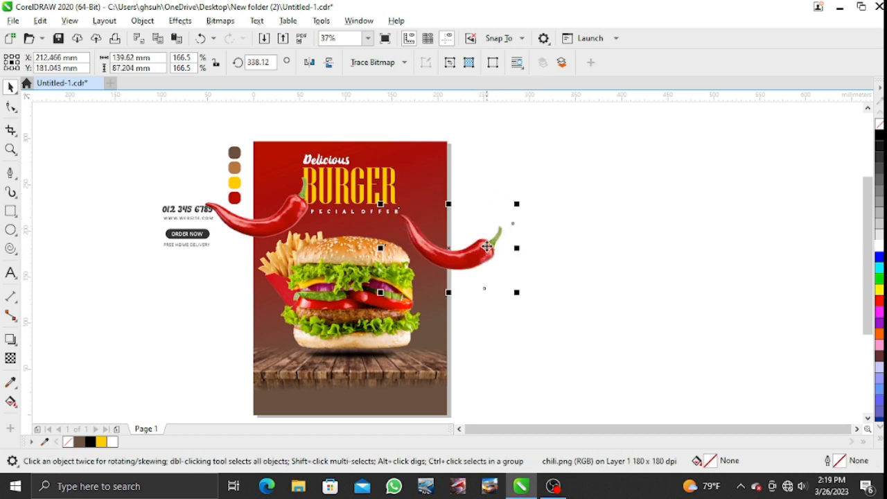
drag(297, 217, 286, 213)
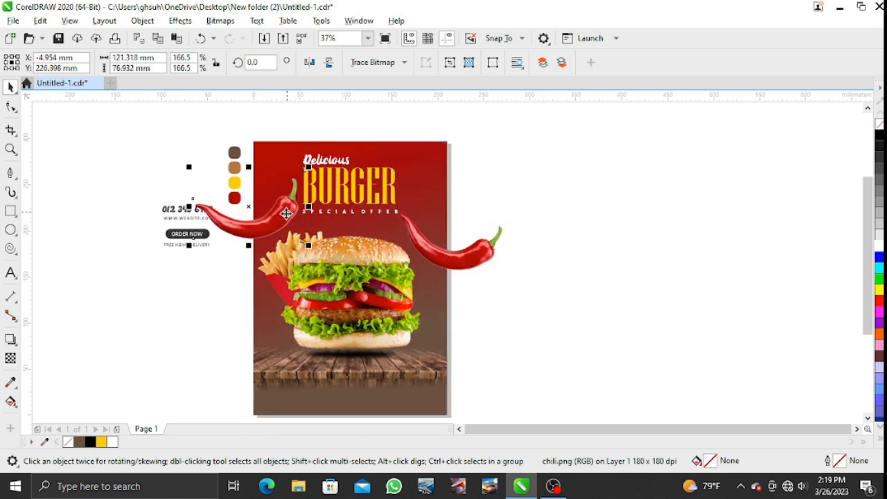
Place a copy of the rotated chili across the flyer's top edge above the headline, and lower the right chili slightly
drag(447, 262, 399, 161)
right_click(399, 161)
click(330, 63)
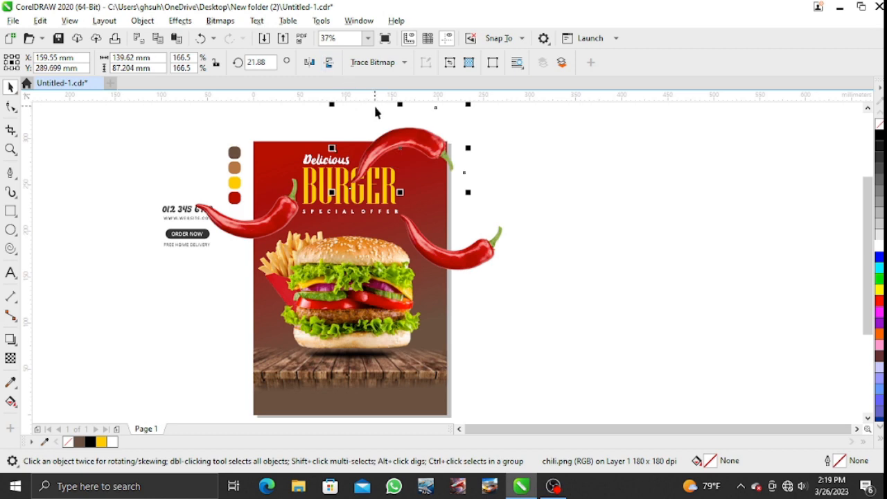
click(330, 63)
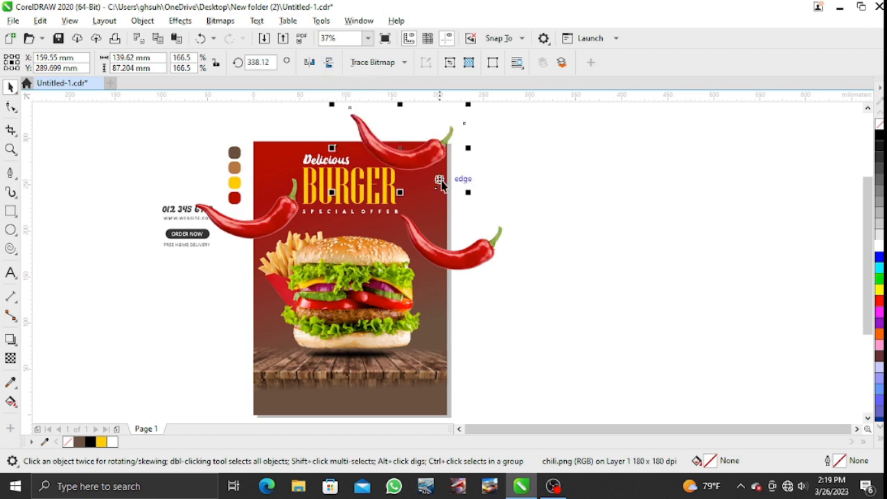
drag(434, 160, 422, 158)
click(499, 164)
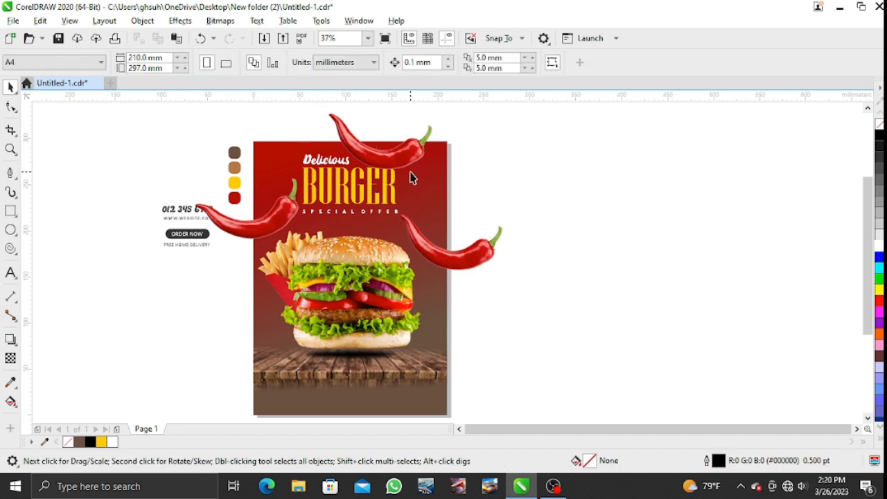
mouse_move(458, 271)
mouse_down()
mouse_move(471, 277)
mouse_move(447, 273)
mouse_up()
click(266, 233)
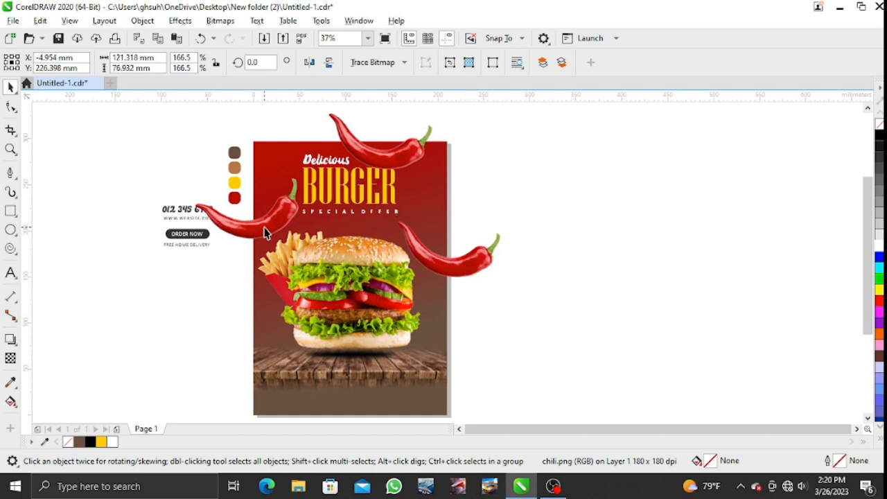
Apply a Gaussian Blur with a 17.4-pixel radius to the chili on the flyer's left edge
click(181, 21)
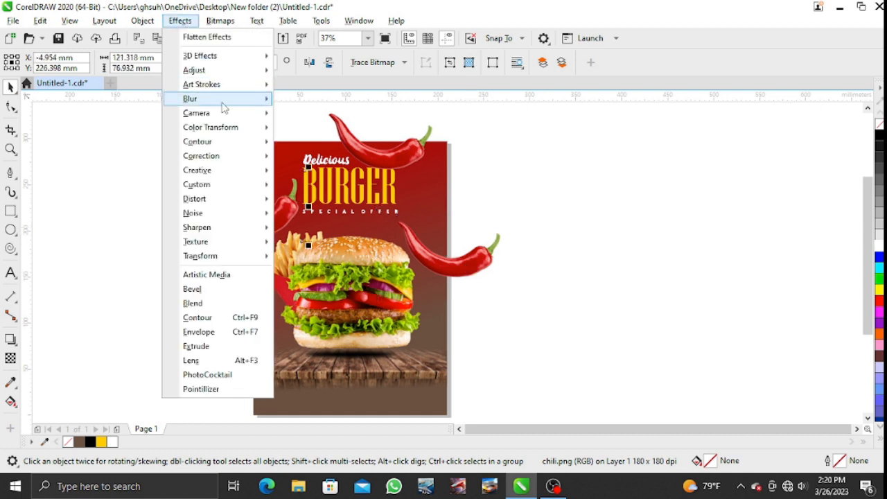
mouse_move(229, 100)
click(352, 137)
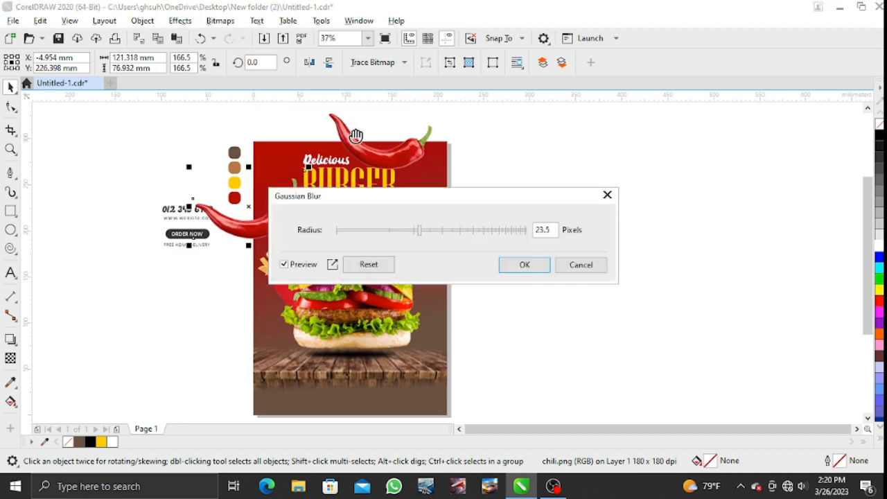
drag(386, 197, 428, 255)
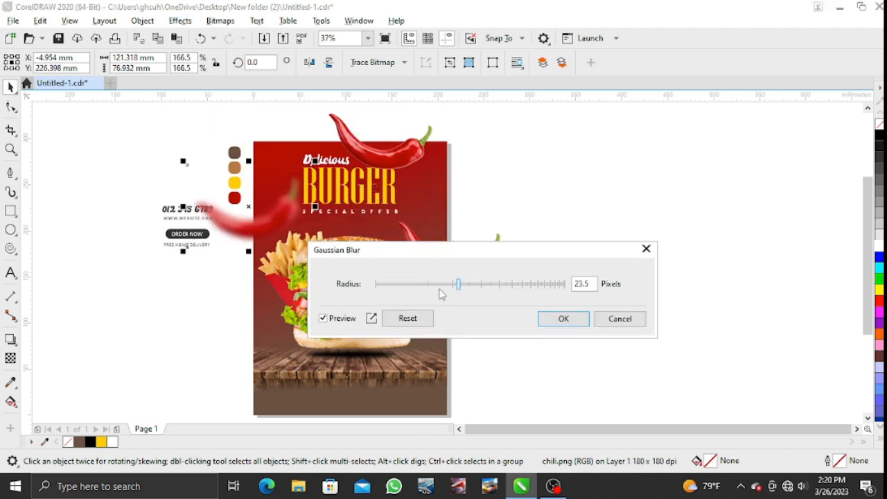
drag(465, 290, 447, 289)
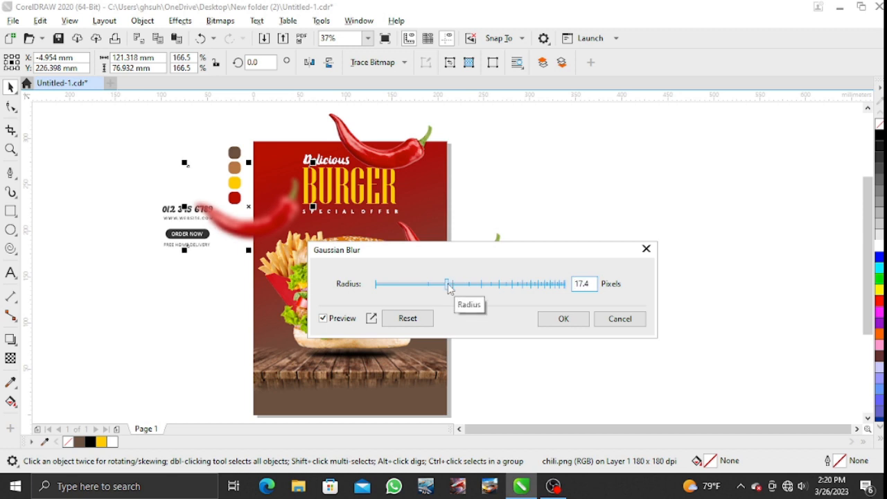
click(567, 323)
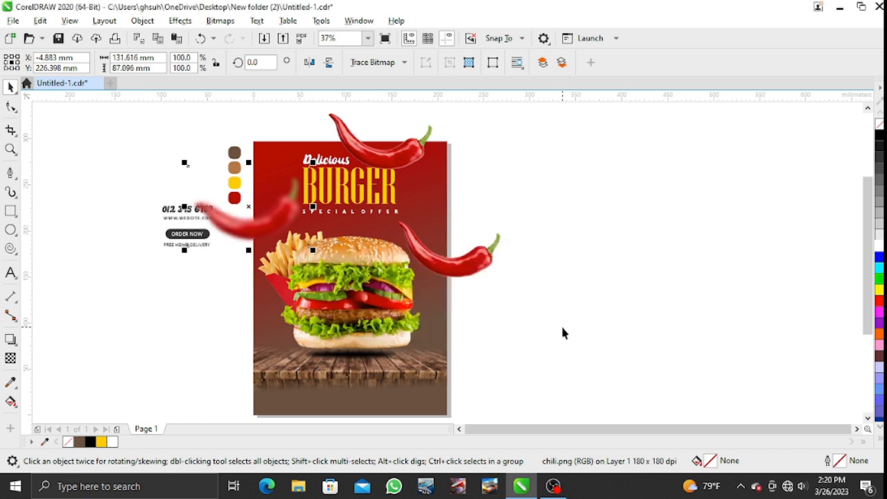
Apply a Gaussian Blur with a 17.4-pixel radius to the chili above the headline
click(412, 164)
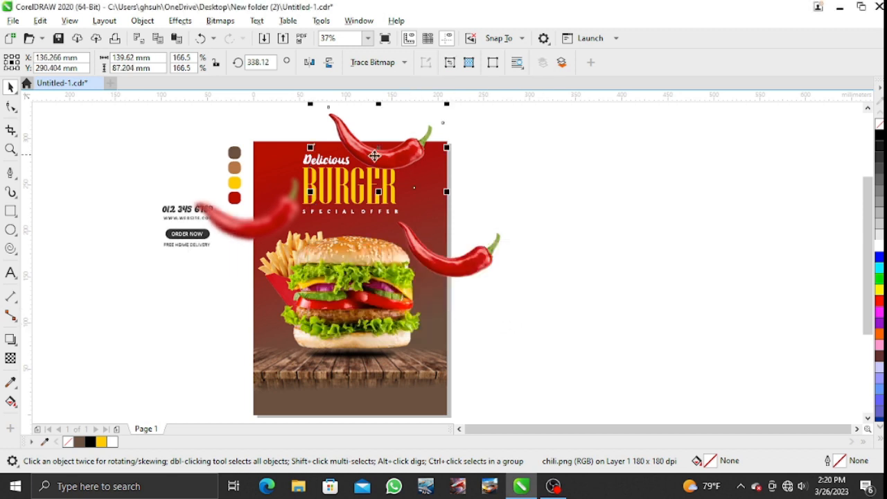
click(181, 20)
mouse_move(222, 102)
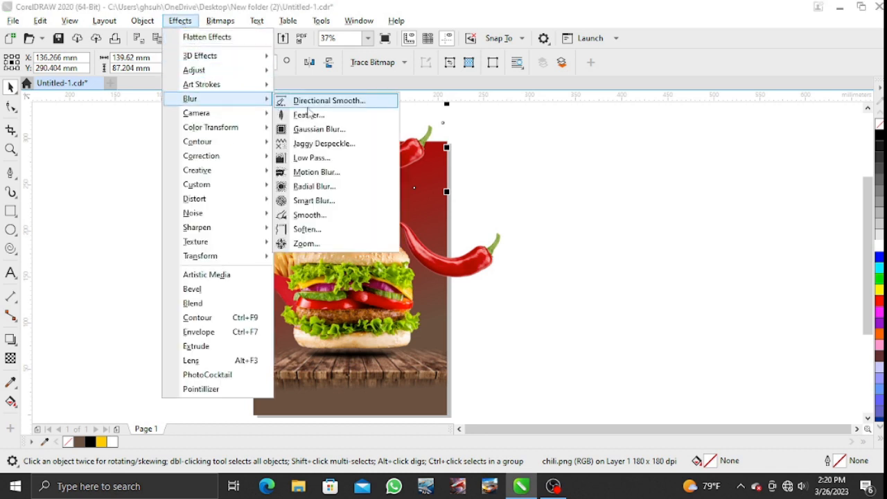
click(338, 127)
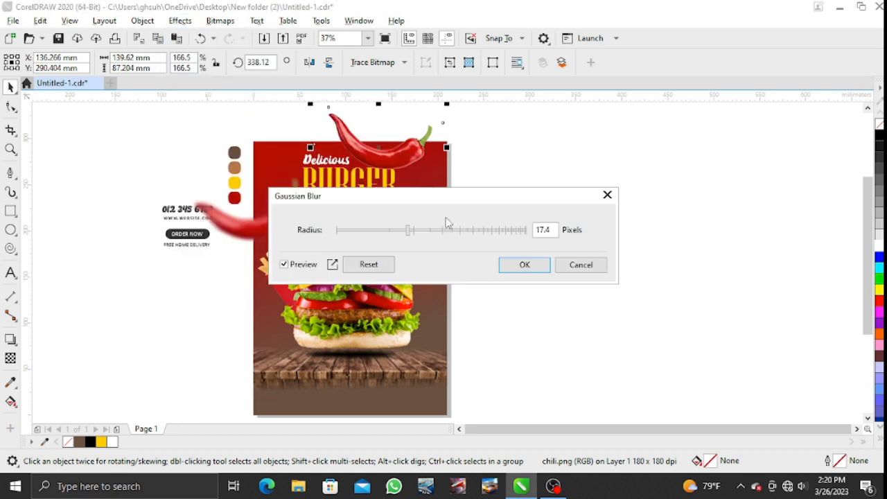
click(504, 269)
Apply the same Gaussian Blur to the chili on the flyer's right edge
click(478, 267)
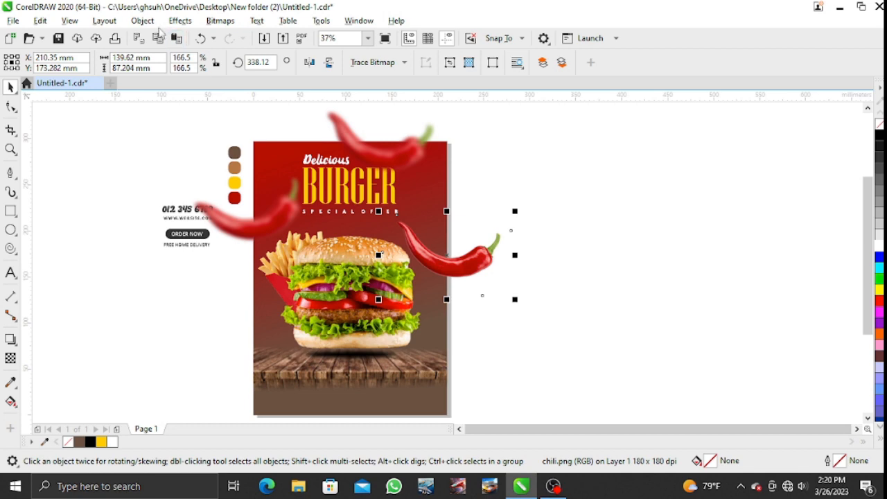
click(143, 21)
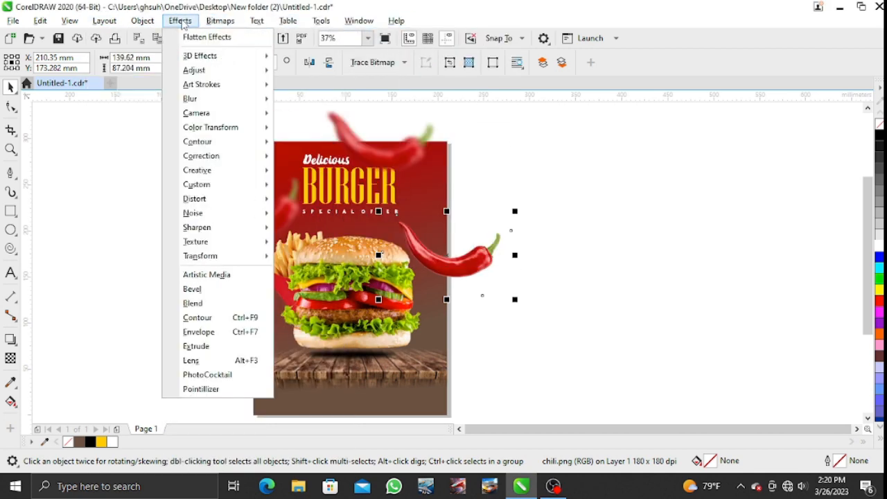
mouse_move(222, 99)
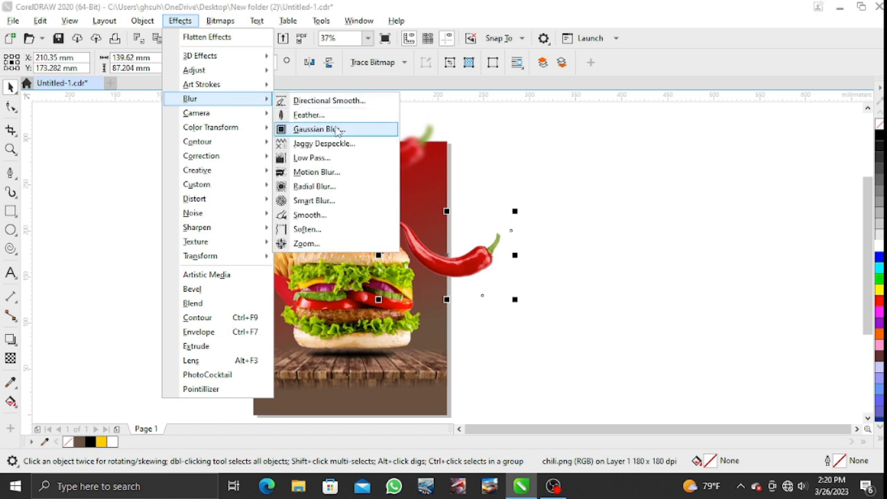
click(322, 129)
click(516, 260)
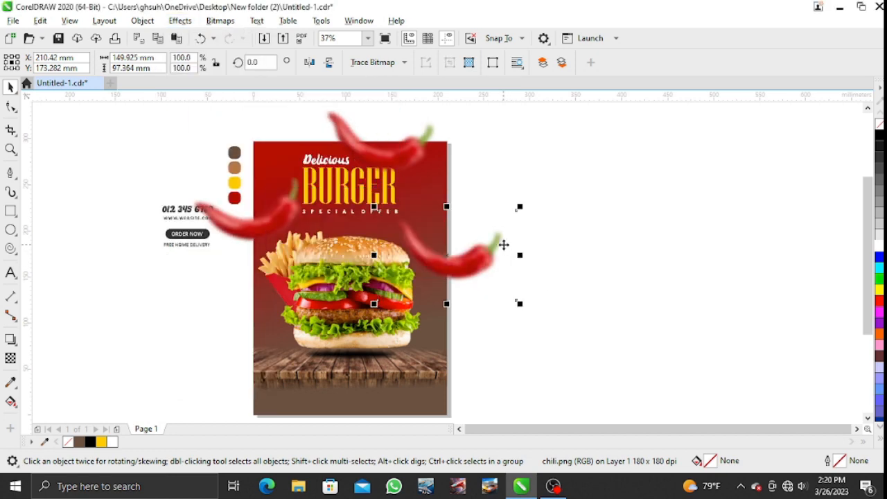
click(142, 20)
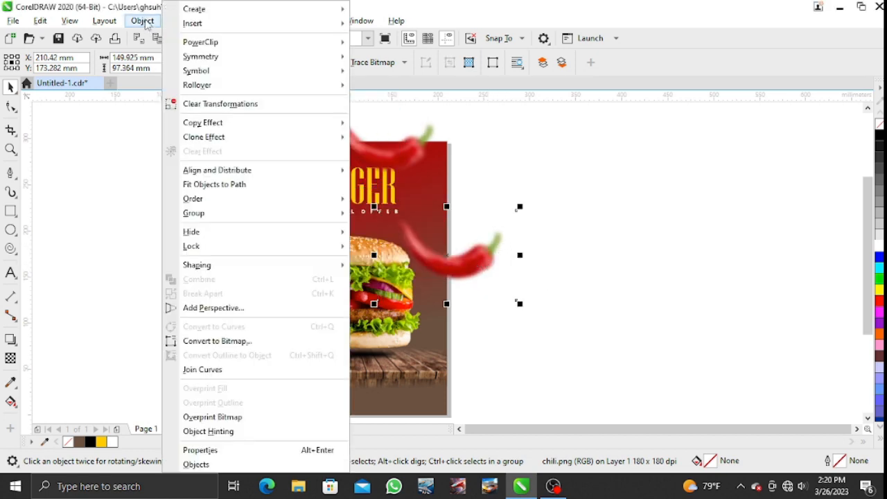
mouse_move(336, 42)
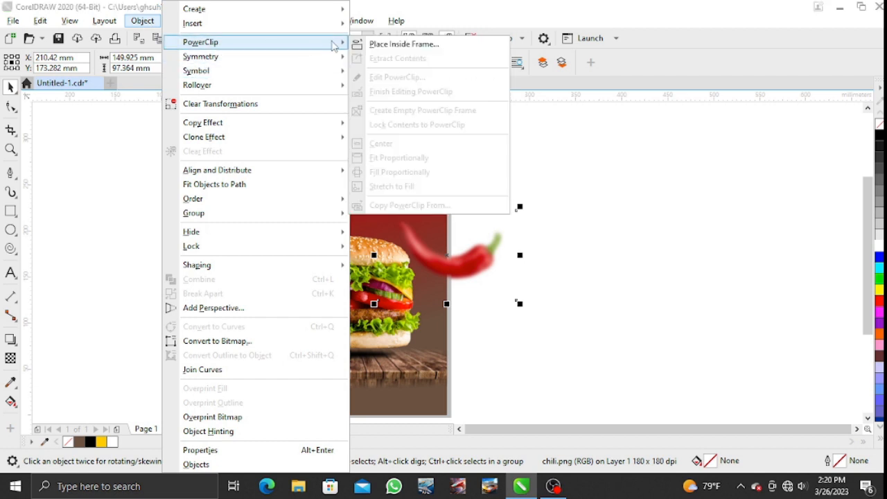
click(374, 43)
click(431, 188)
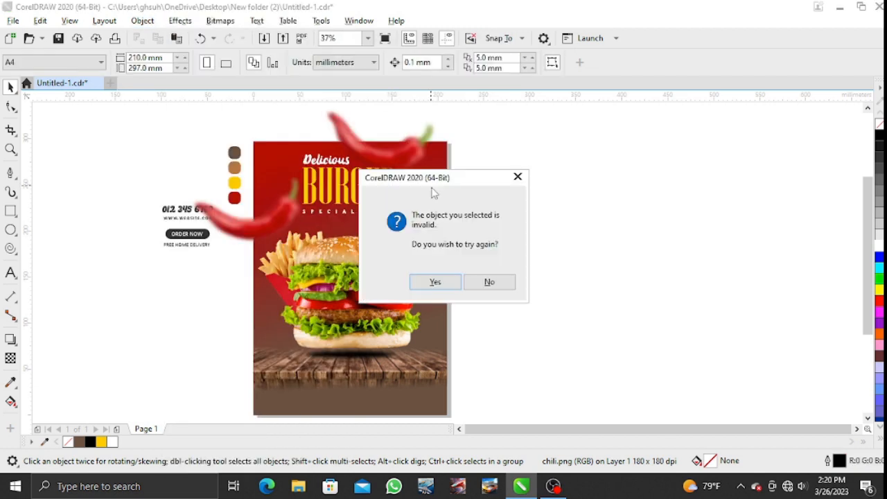
click(488, 282)
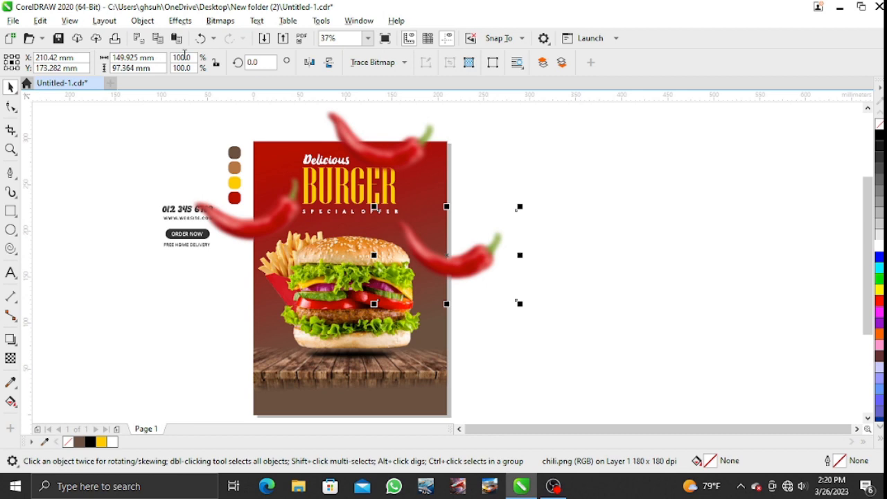
PowerClip the blurred right chili inside the gradient background rectangle
click(142, 20)
mouse_move(201, 42)
click(376, 46)
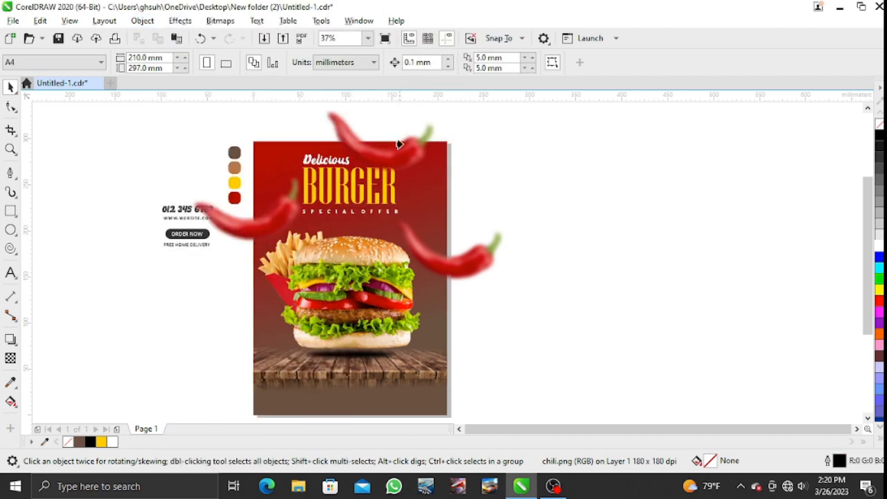
click(409, 186)
click(436, 282)
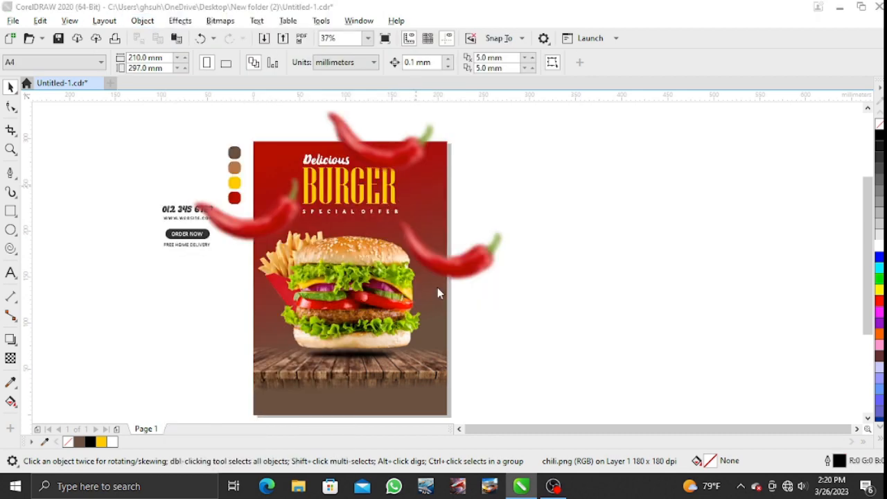
click(259, 302)
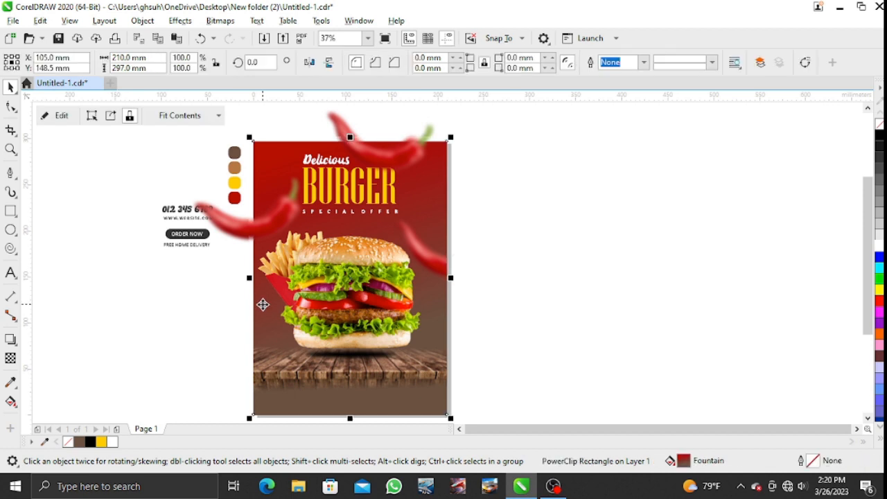
click(464, 210)
PowerClip the blurred top chili inside the gradient background rectangle
click(336, 122)
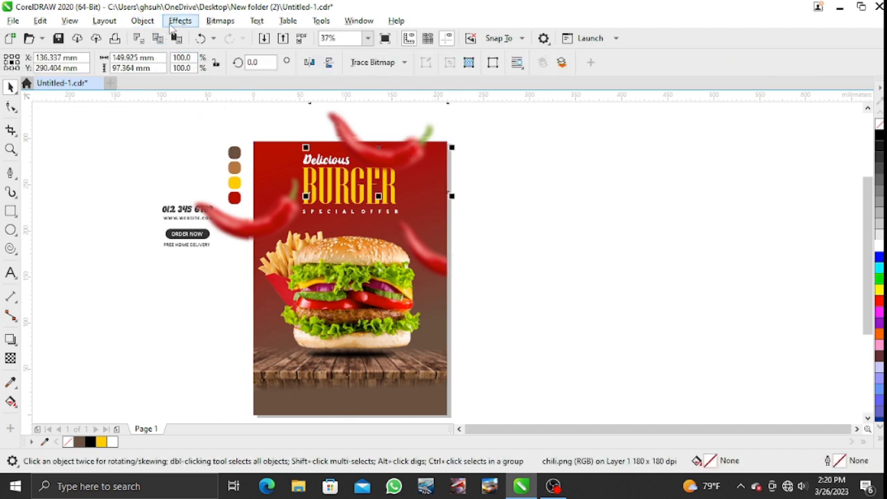
click(144, 21)
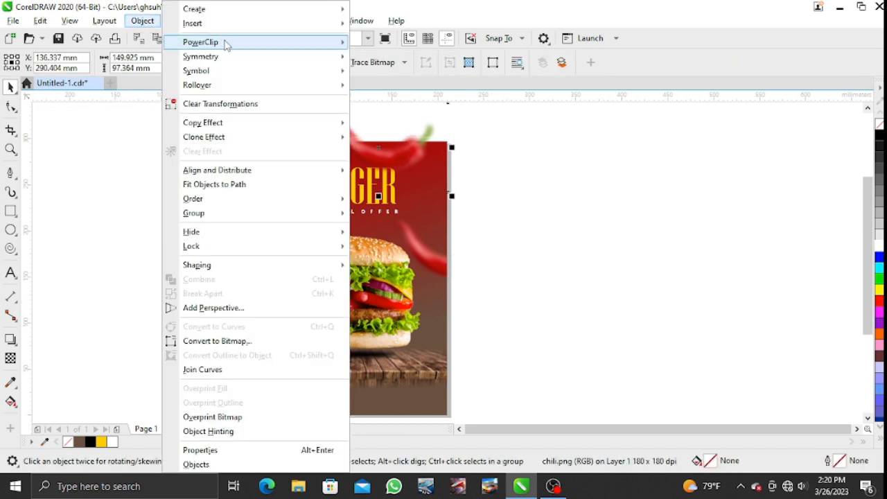
click(402, 104)
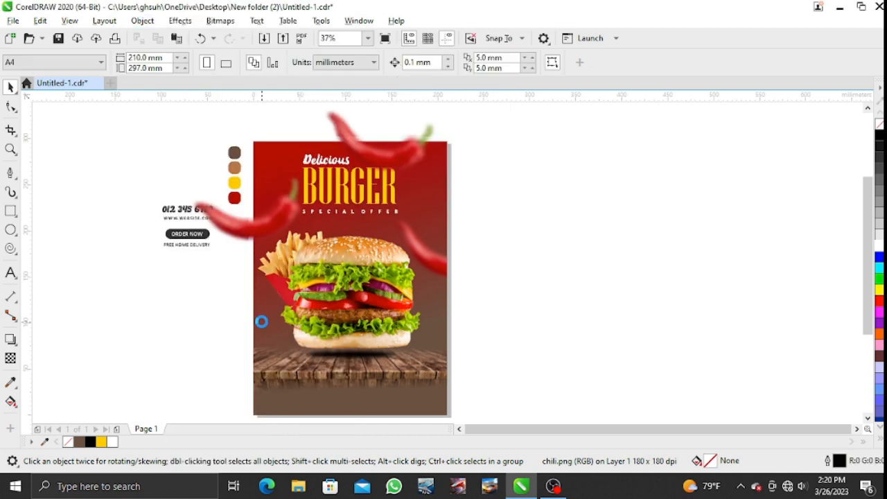
PowerClip the blurred left chili inside the gradient background rectangle
click(242, 225)
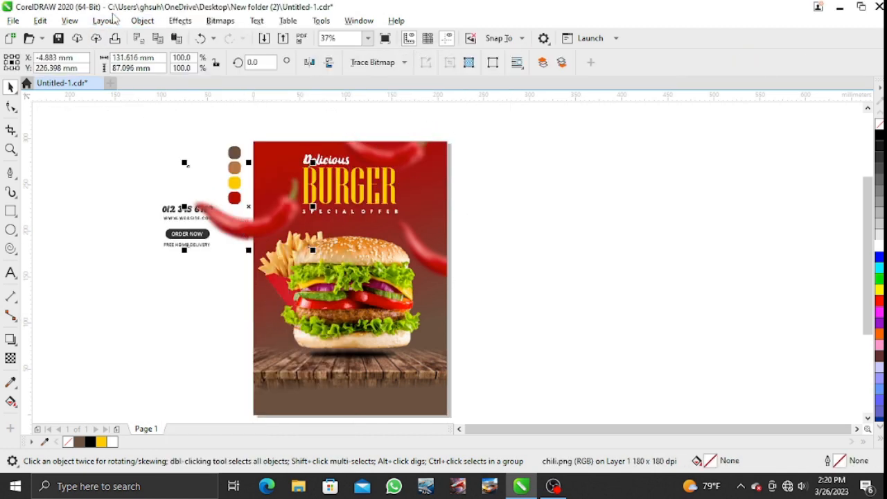
click(142, 21)
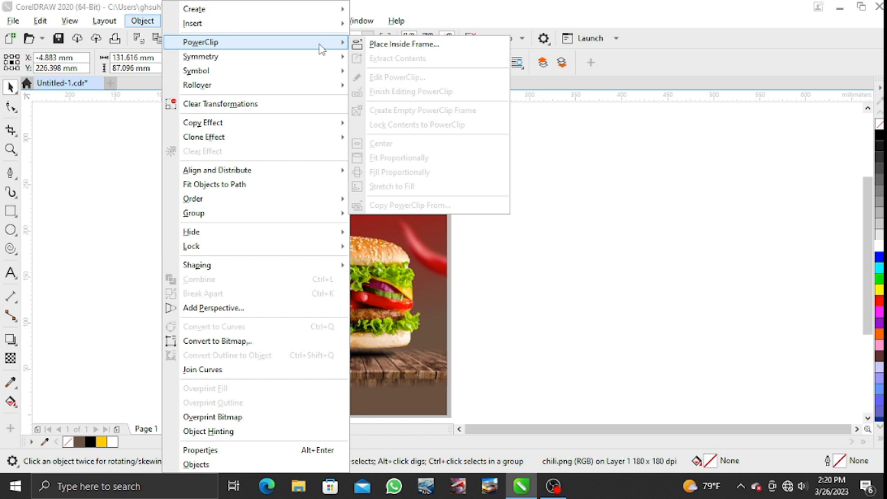
click(370, 44)
click(263, 328)
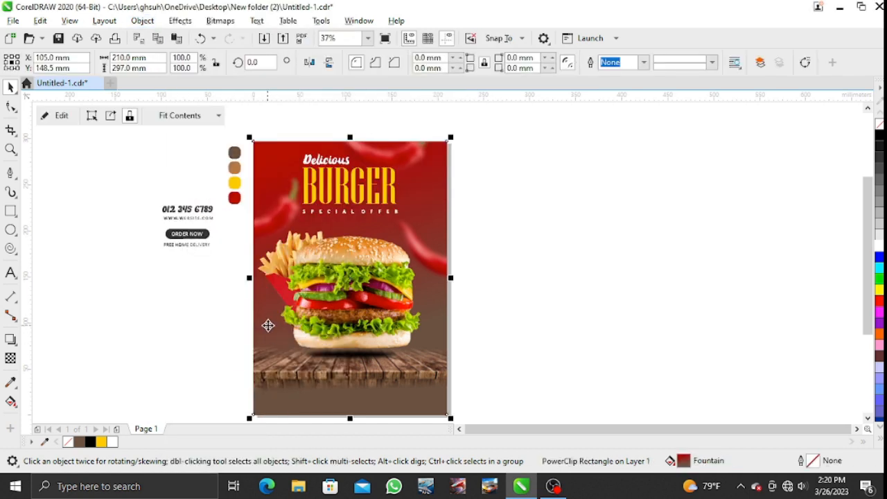
click(533, 255)
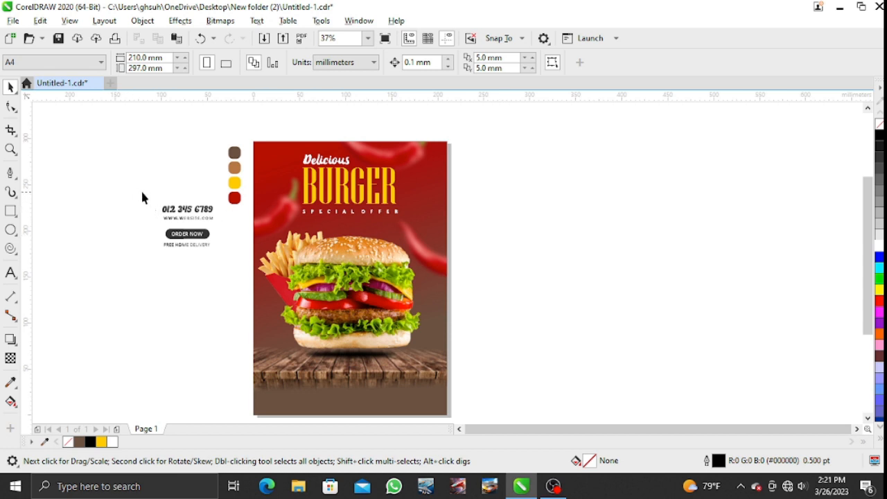
Move the phone number and website texts together onto the brown area at the flyer's bottom-left corner
drag(234, 226, 222, 227)
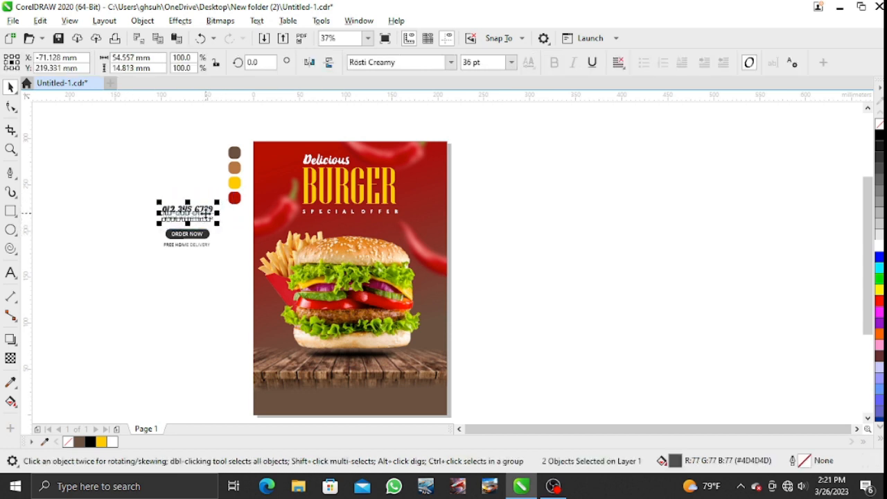
drag(205, 214, 307, 403)
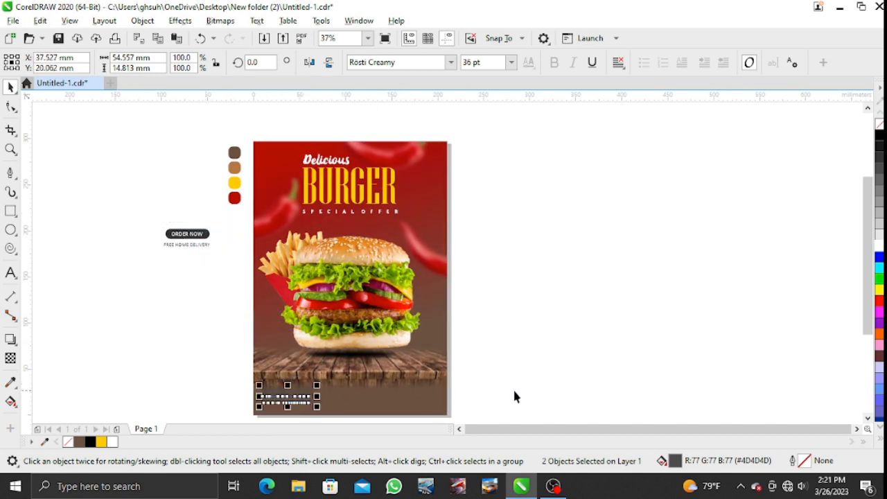
click(512, 387)
Fill the phone number text with the palette yellow and the website text with white
click(296, 400)
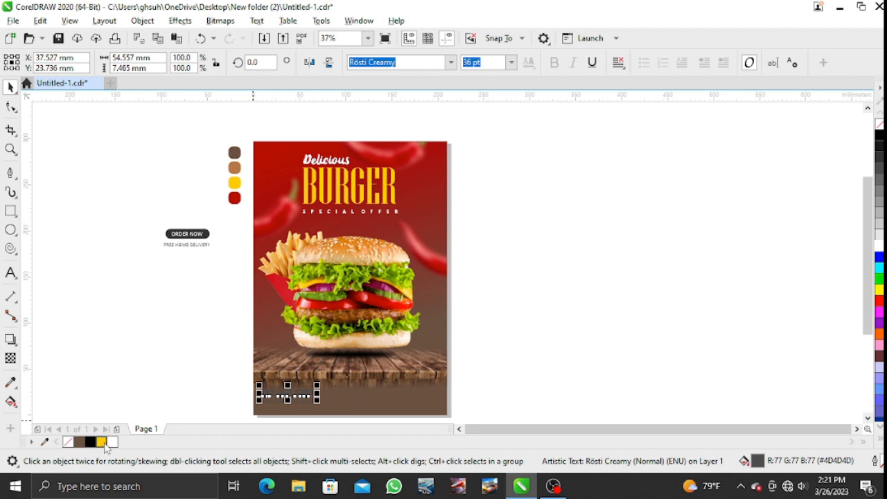
click(102, 441)
click(167, 401)
scroll(323, 416, down, 1)
click(291, 390)
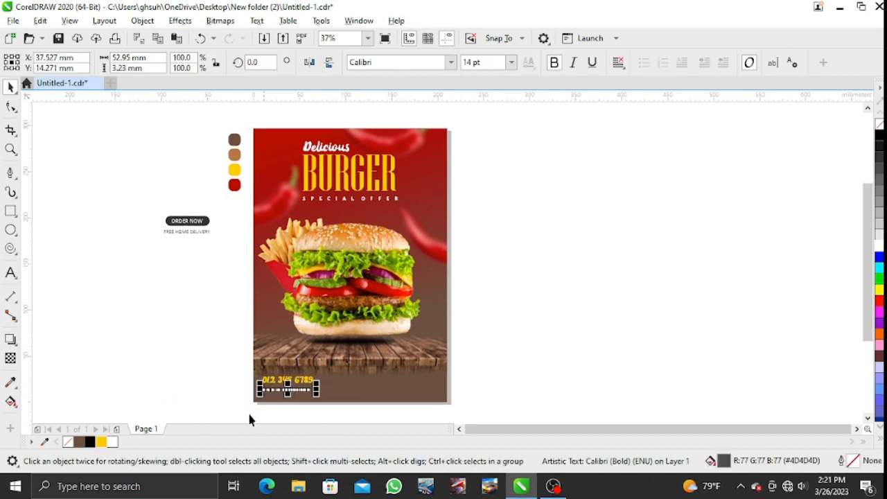
click(113, 442)
click(212, 390)
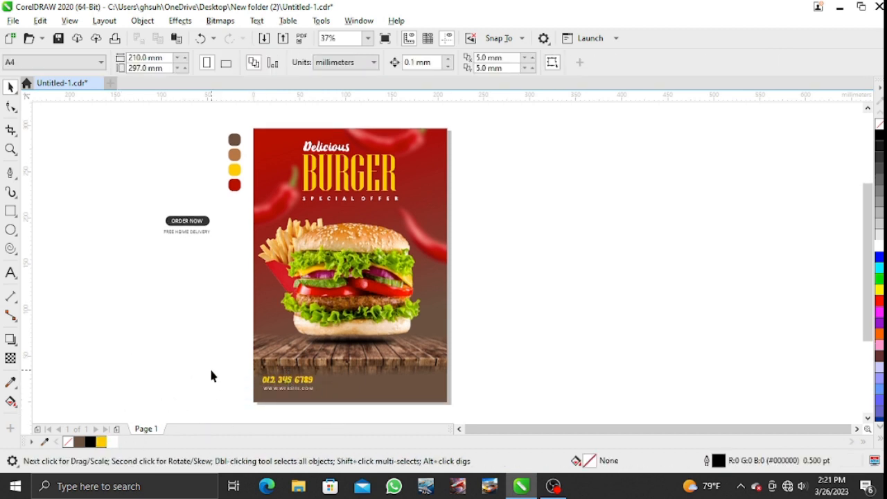
Nudge the phone number and website texts together down by about 2 mm
drag(212, 371, 329, 412)
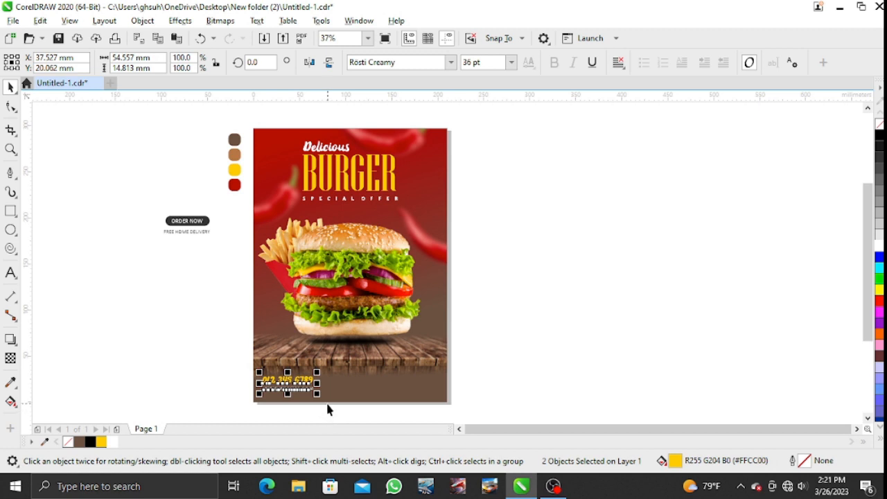
key(Down)
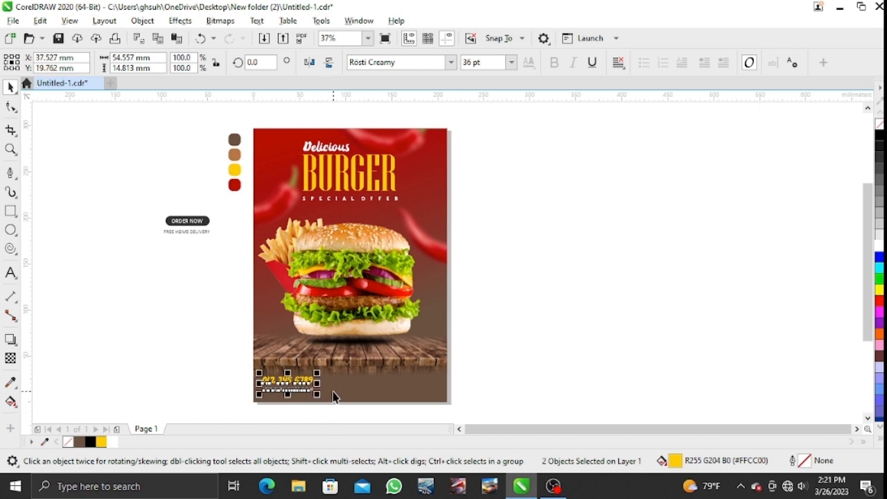
key(Down)
key(Down)
key(Down)
key(Down)
key(Down)
key(Down)
key(Down)
key(Down)
key(Down)
key(Down)
key(Down)
key(Down)
key(Down)
key(Down)
key(Down)
key(Down)
key(Down)
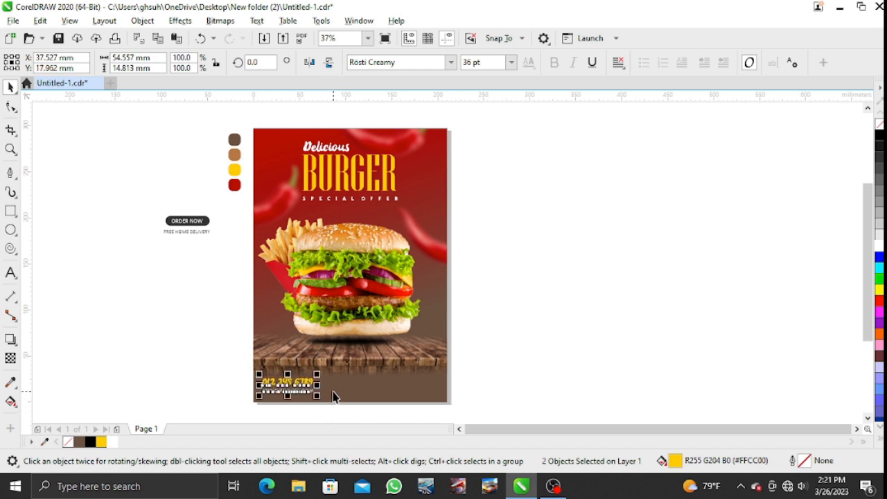
click(501, 345)
Move the ORDER NOW button and the FREE HOME DELIVERY text together to the flyer's bottom-right corner
drag(147, 203, 228, 248)
drag(192, 225, 414, 383)
click(511, 365)
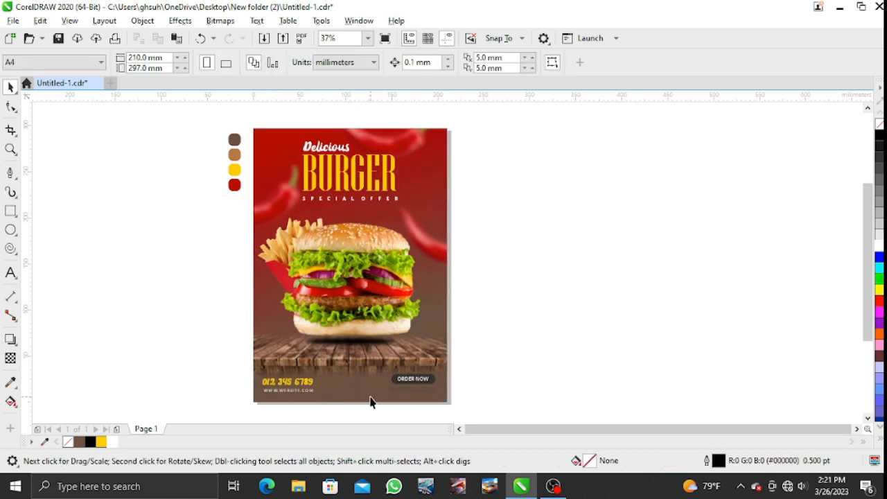
Fill the FREE HOME DELIVERY text with white
scroll(409, 395, up, 2)
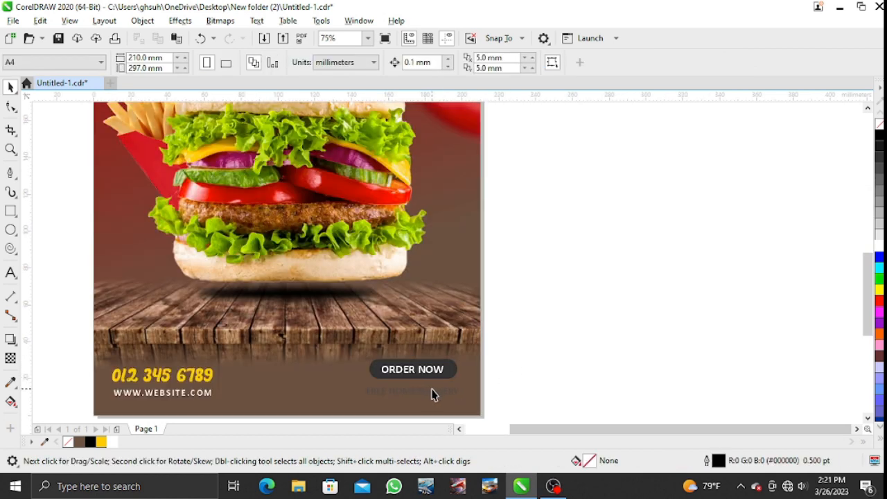
click(432, 394)
click(879, 248)
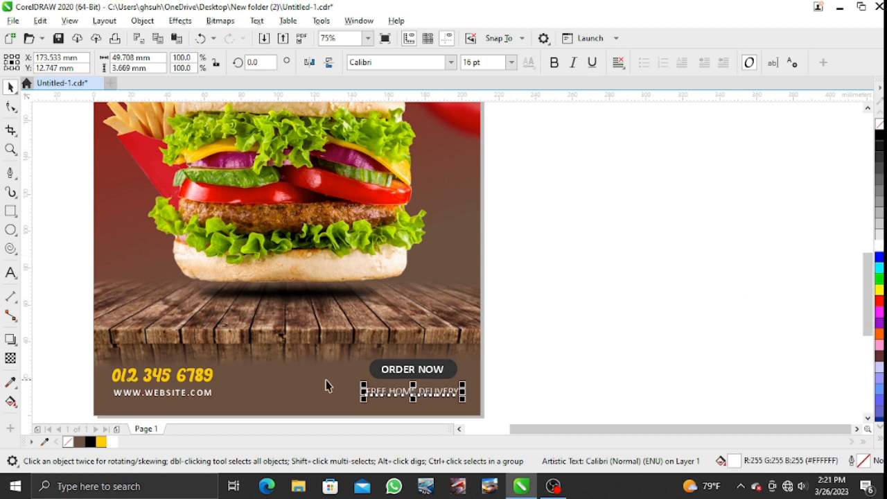
Align the FREE HOME DELIVERY text to the bottom edge of the website text
shift+click(199, 395)
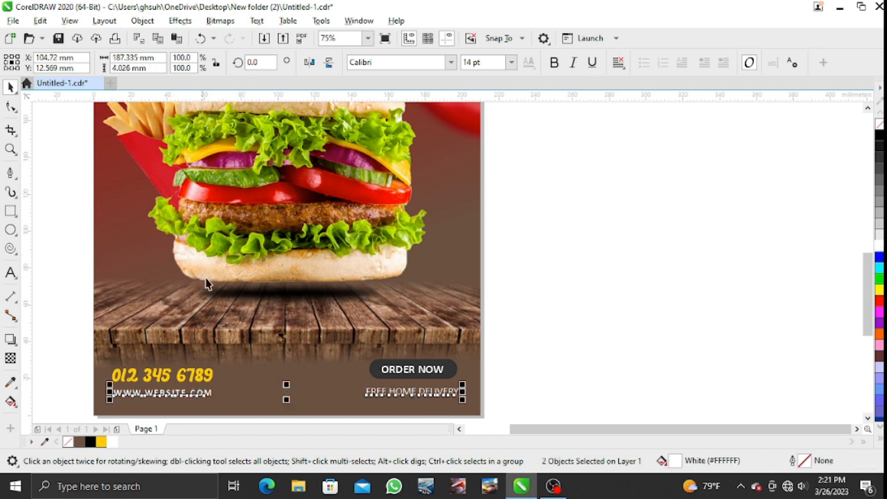
click(143, 22)
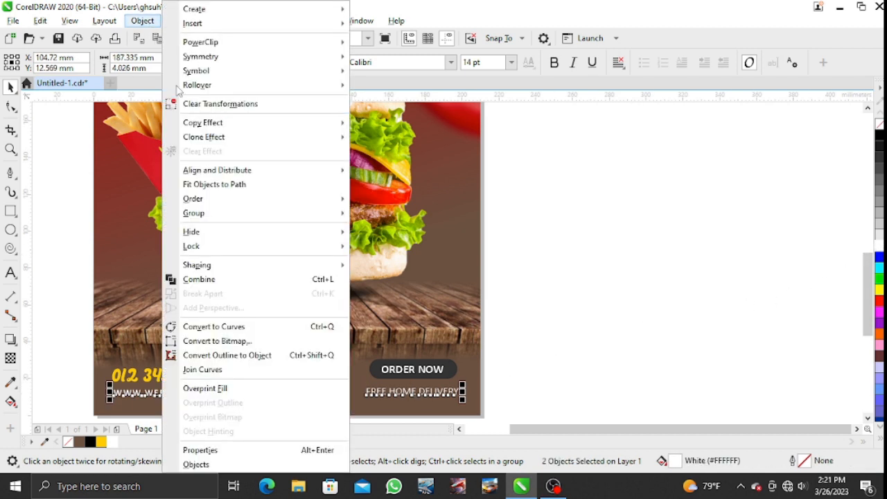
mouse_move(295, 172)
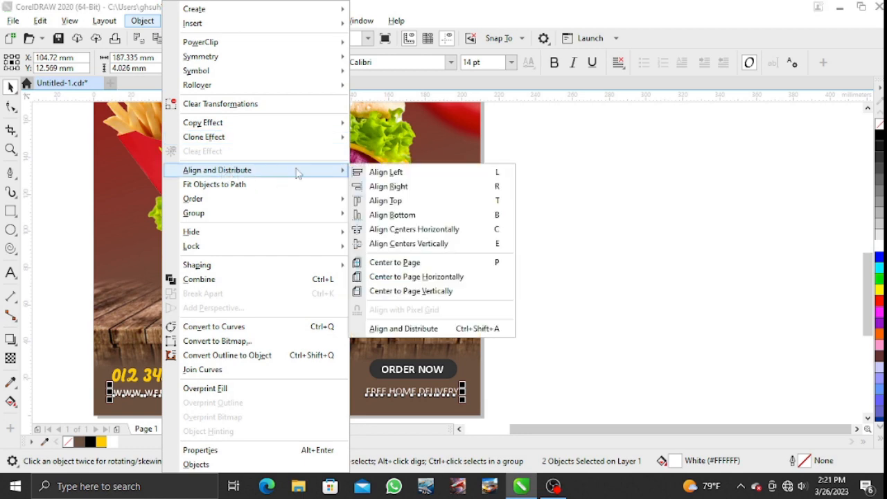
click(393, 215)
click(518, 303)
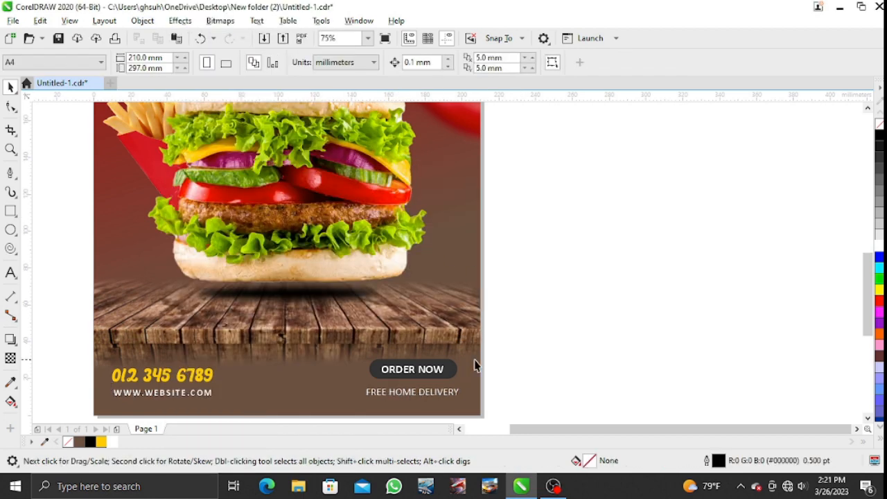
Nudge the ORDER NOW label and its rounded button together down by about 3.2 mm, closer to the FREE HOME DELIVERY text
drag(482, 372, 365, 385)
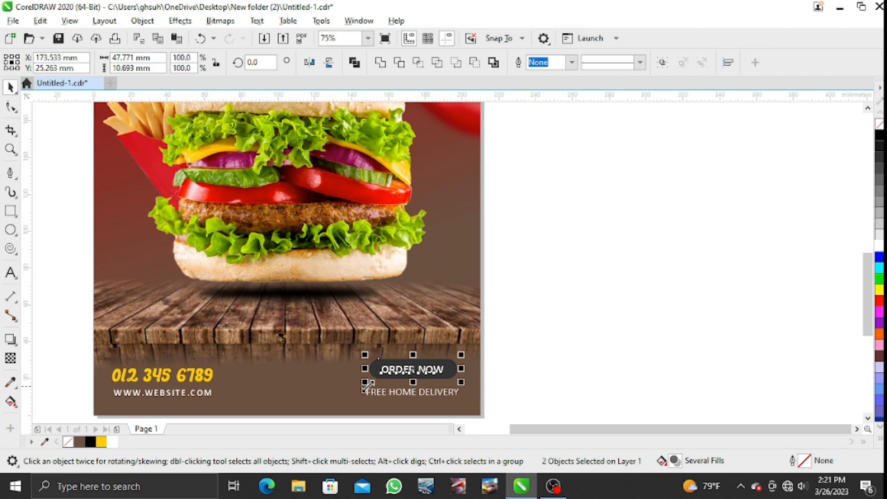
key(Down)
key(Down)
key(Down)
key(Down)
key(Down)
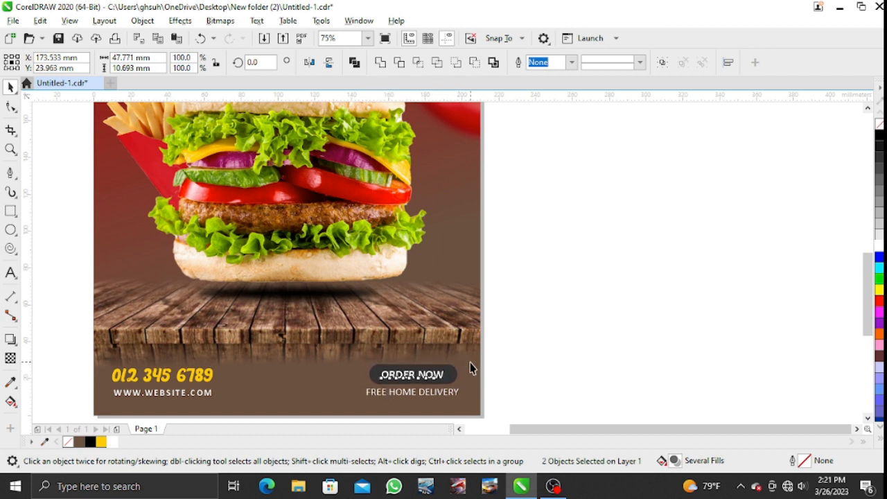
key(Down)
key(Down)
key(Down)
key(Down)
key(Down)
key(Down)
key(Down)
Nudge the phone number text down by about 1.4 mm, closer to the website text
click(186, 382)
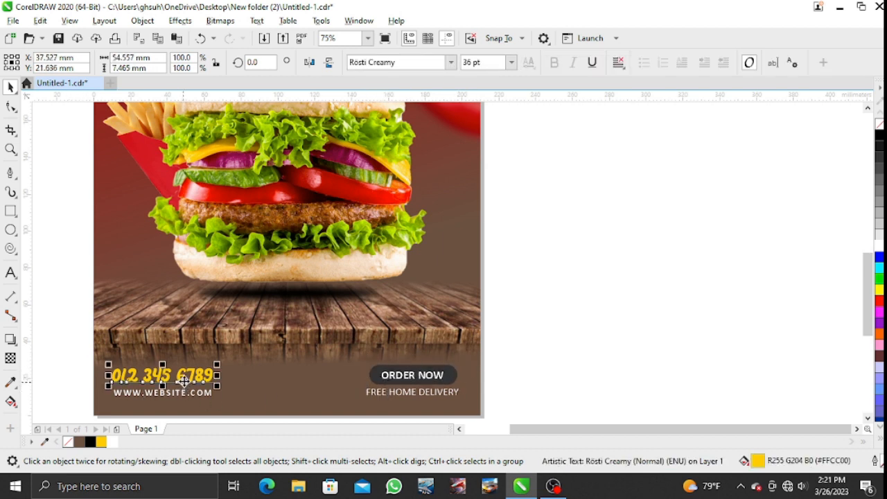
key(Down)
key(Down)
key(Down)
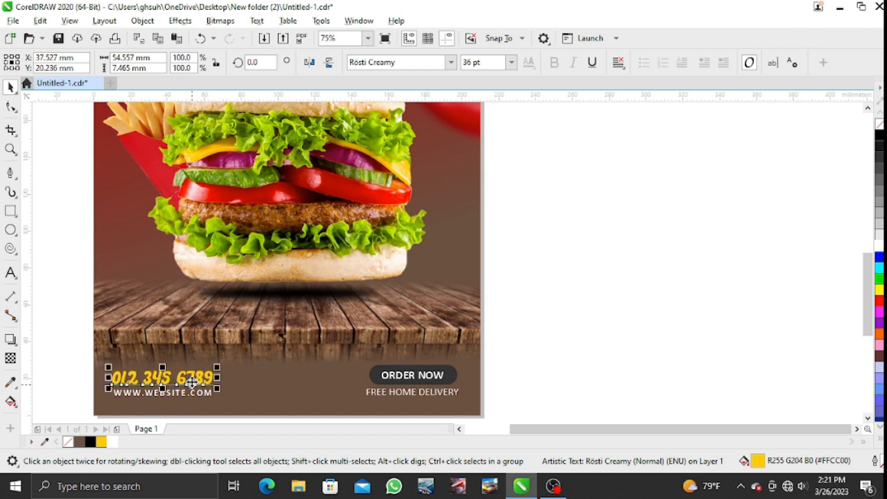
drag(72, 344, 238, 410)
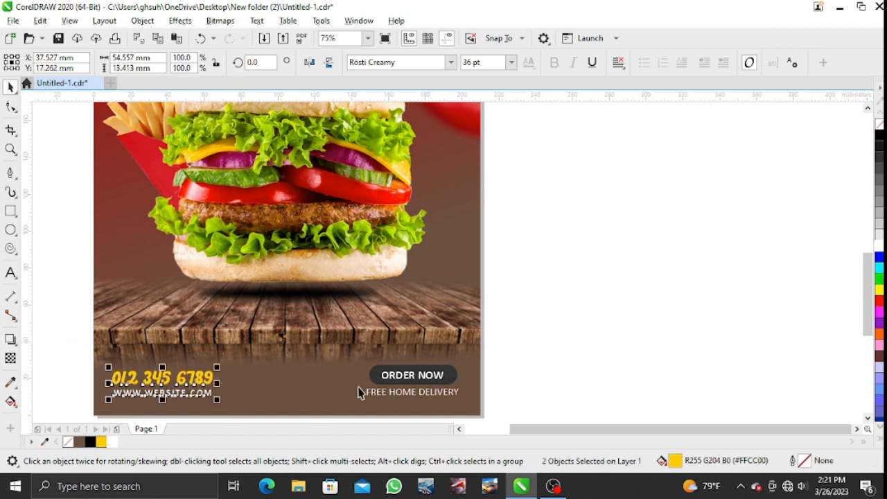
drag(516, 340, 330, 414)
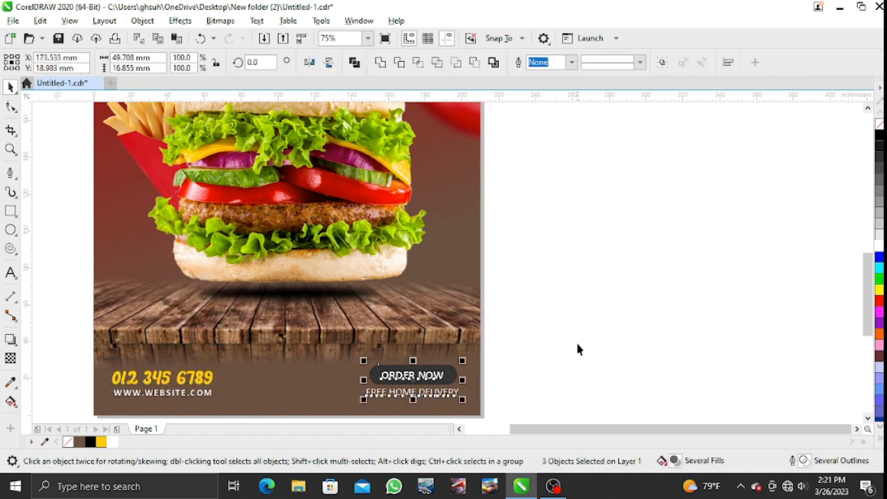
click(575, 340)
Fill the ORDER NOW button with the palette yellow and its label with black
click(456, 371)
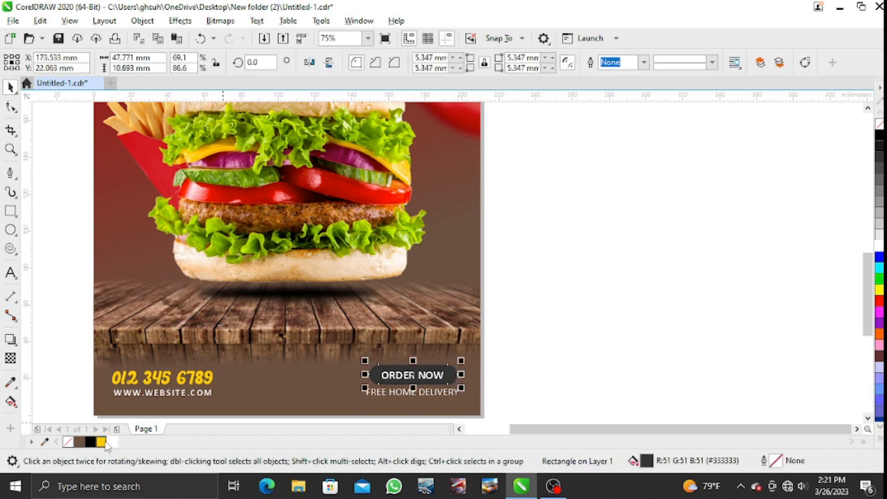
click(101, 442)
click(545, 310)
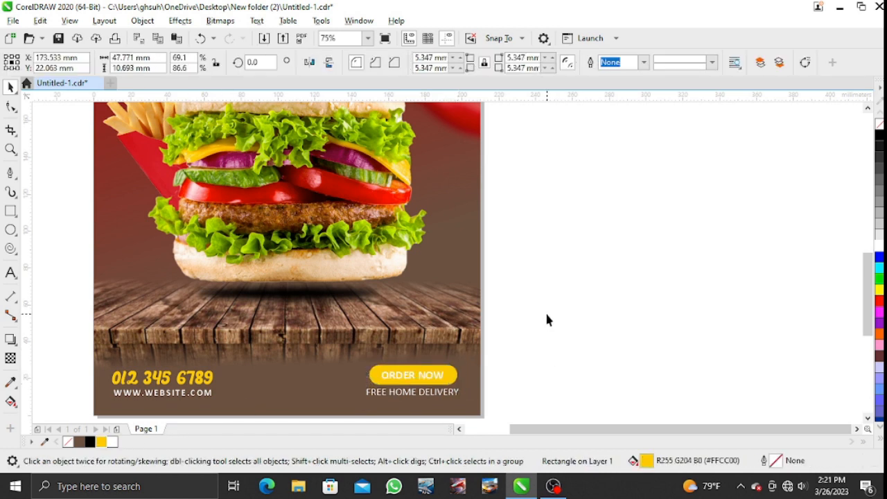
click(436, 376)
click(91, 442)
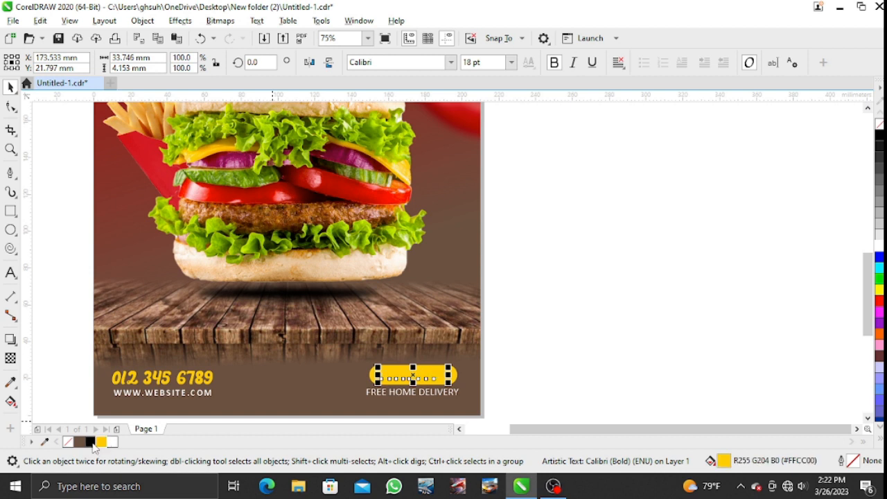
click(573, 287)
Draw a circle about 50 mm in diameter over the burger's lower-right edge
scroll(573, 289, down, 2)
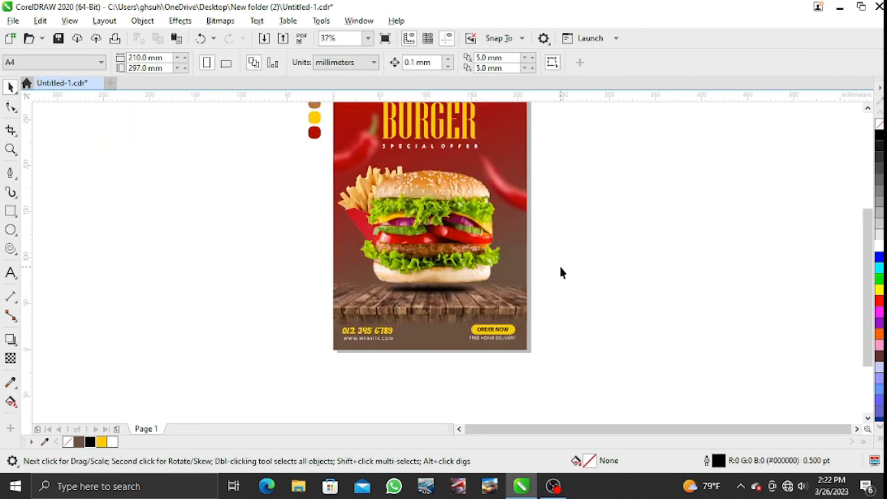
click(868, 109)
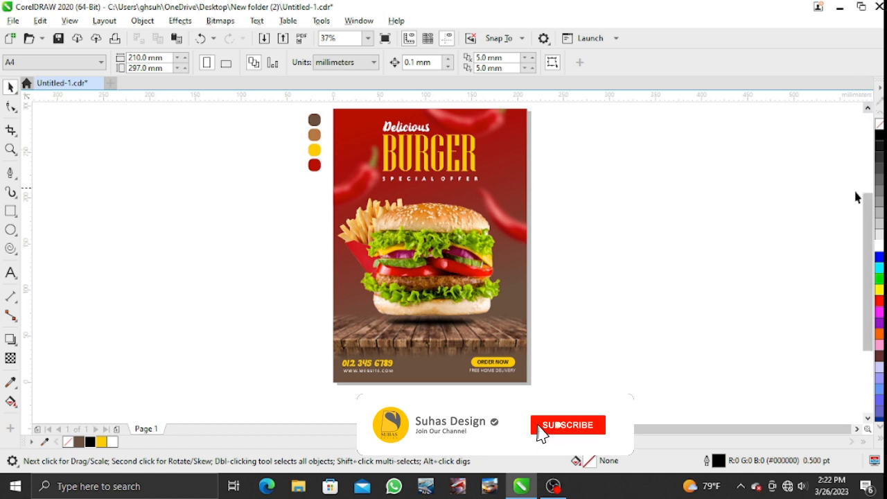
click(858, 429)
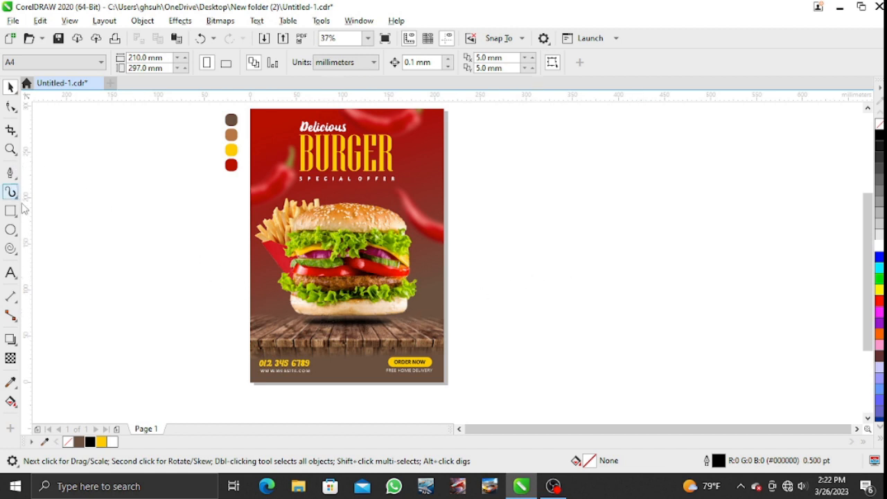
click(10, 230)
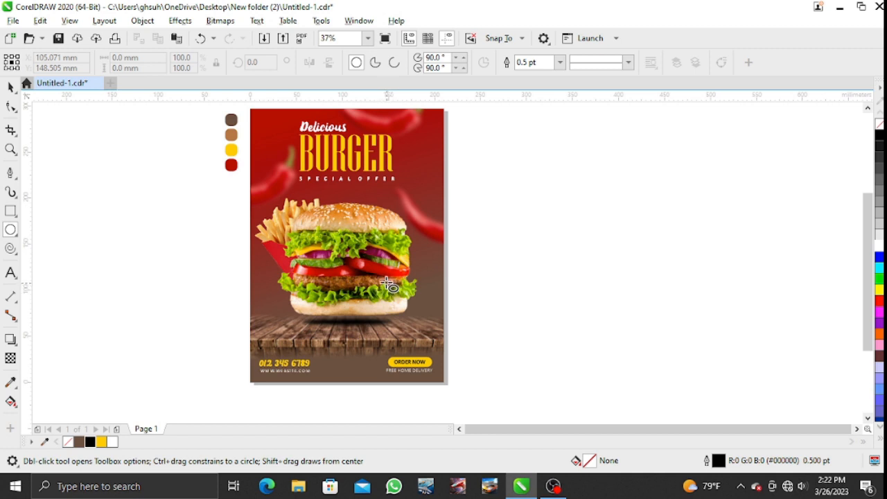
drag(388, 282, 425, 329)
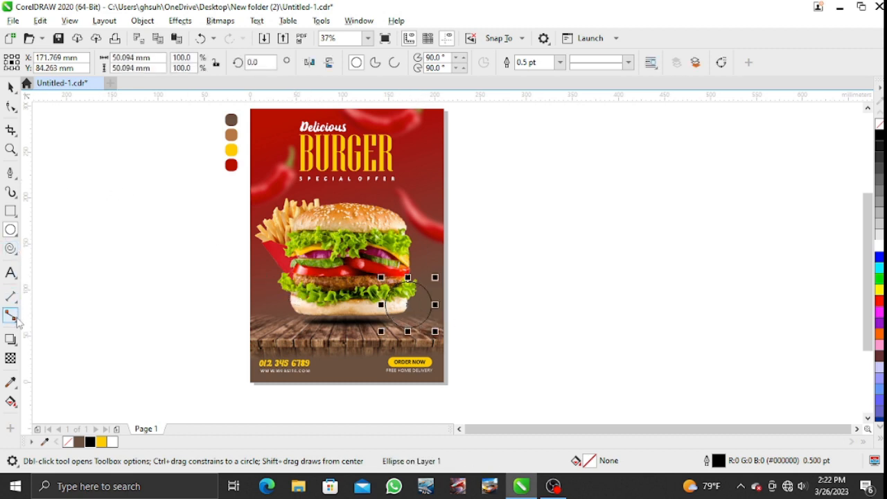
Fill the new circle with the red sampled from the colour swatches and make its outline white
click(10, 381)
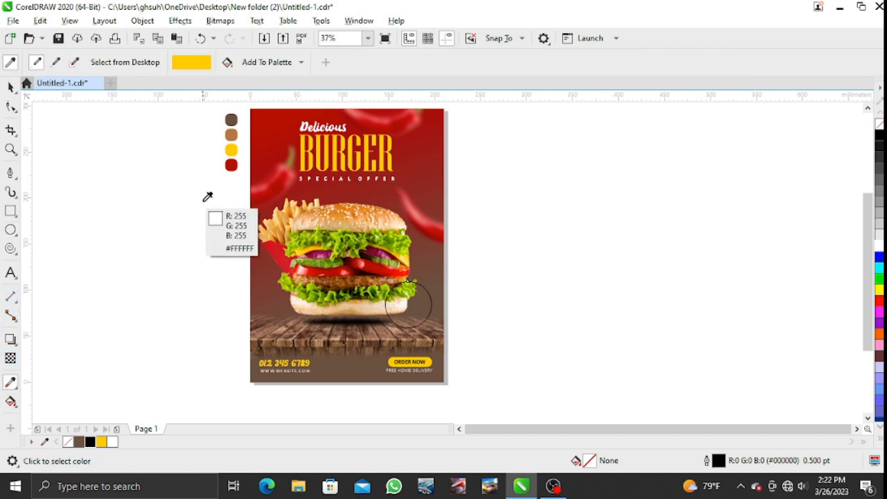
click(231, 164)
click(409, 325)
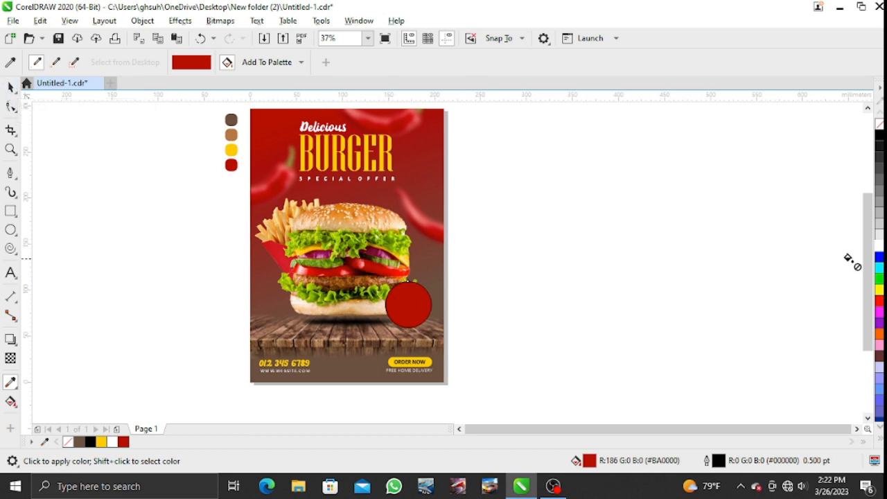
right_click(879, 248)
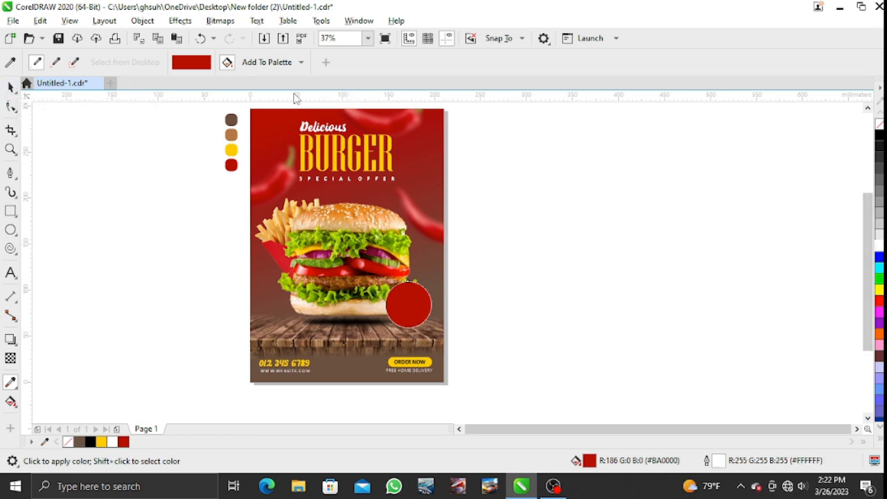
Set the red circle's outline width to 4 pt, and scale it down to about 46.6 mm, slightly higher at the burger's right edge
click(10, 86)
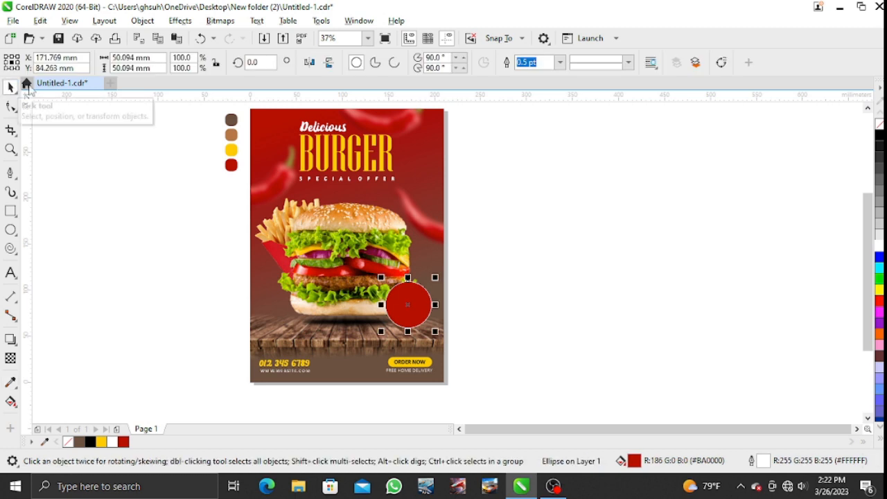
click(560, 62)
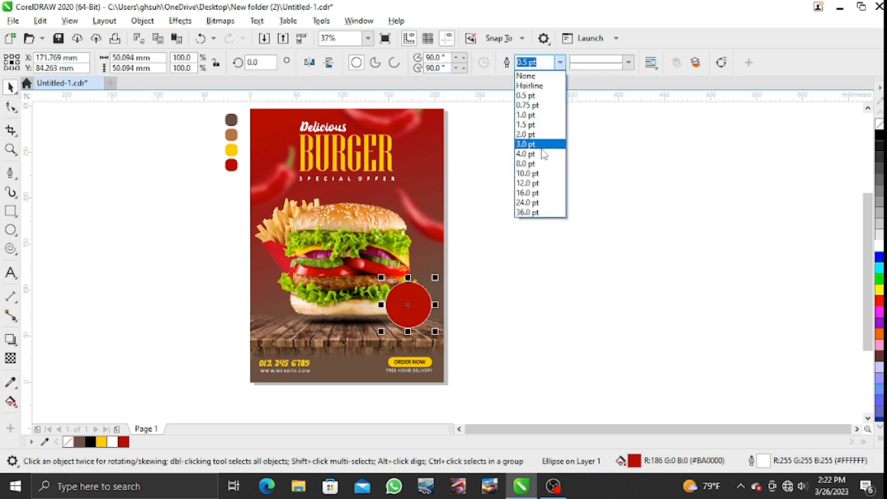
click(539, 145)
click(560, 63)
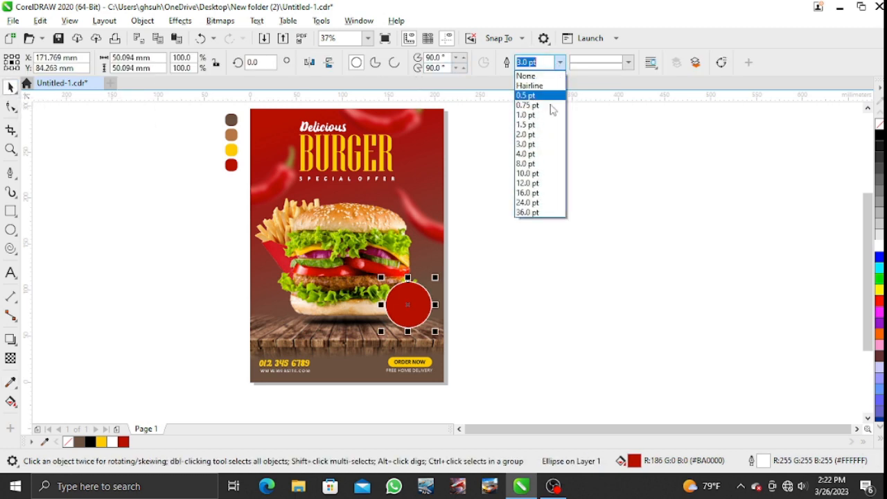
click(538, 156)
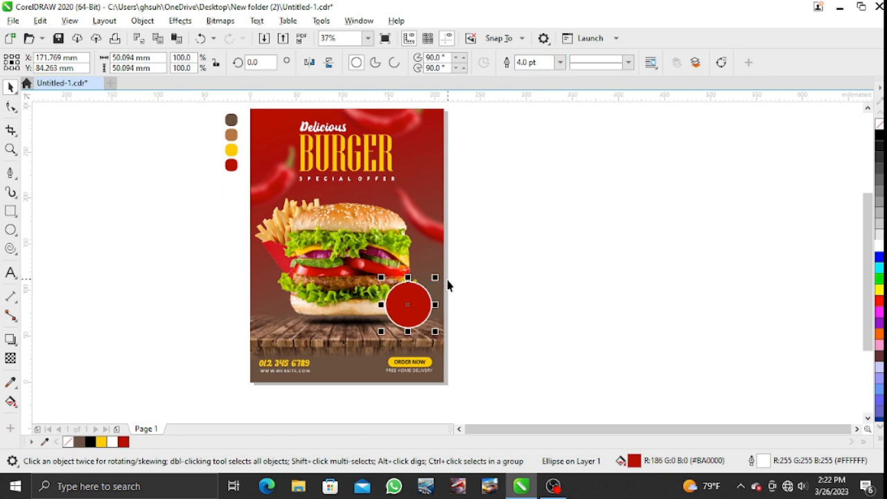
drag(434, 277, 416, 278)
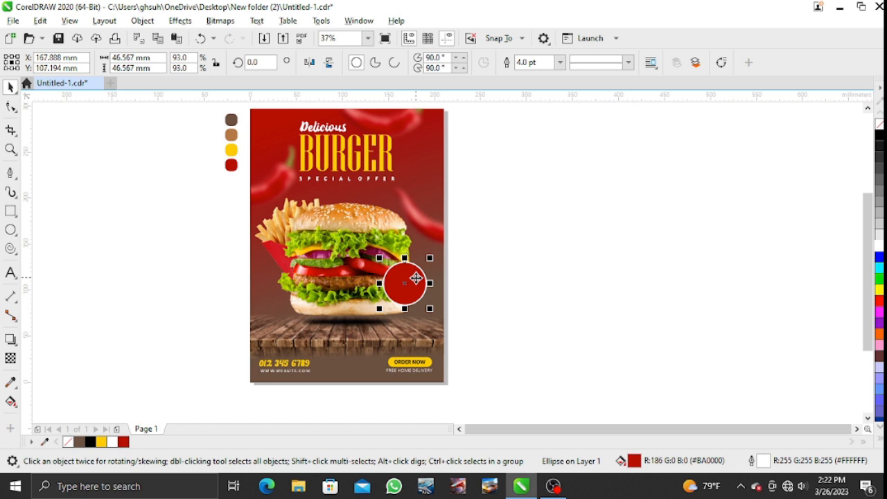
click(416, 278)
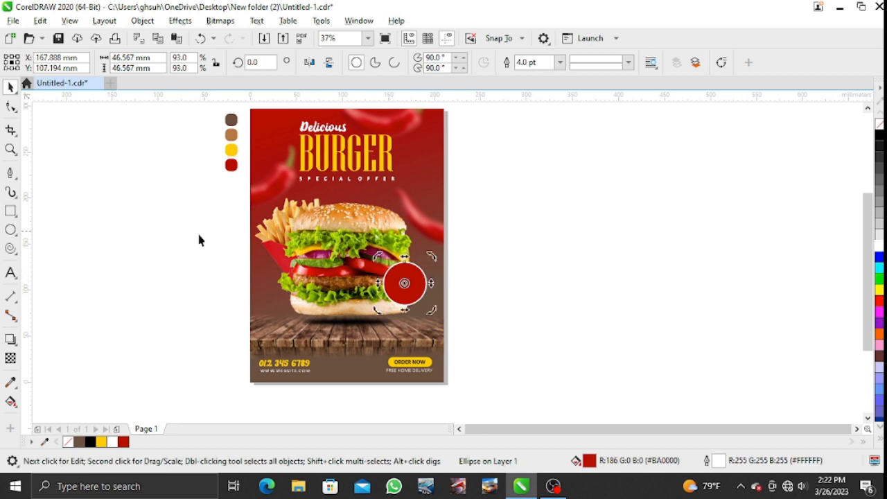
Try the Behind transparency merge mode on the red circle and undo it
click(11, 358)
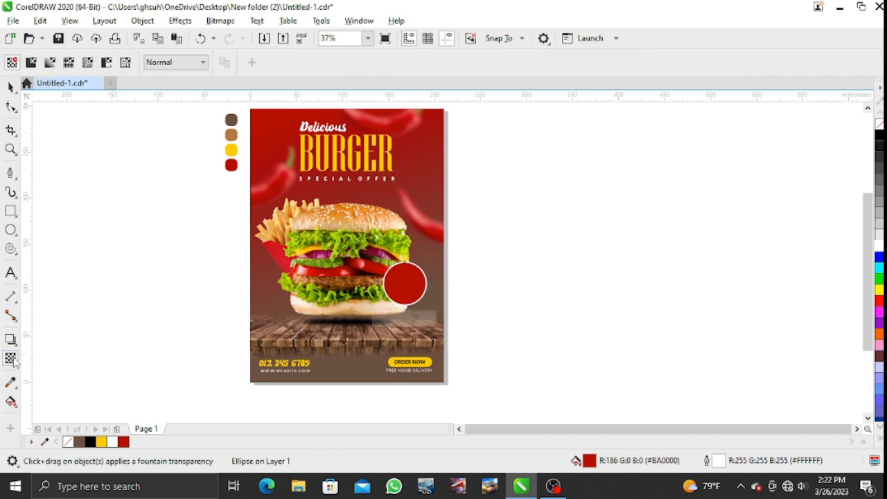
click(182, 62)
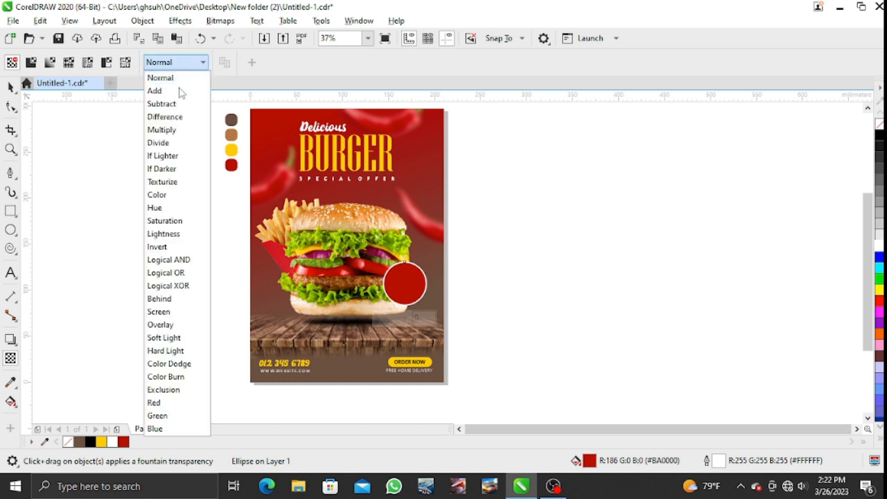
click(178, 300)
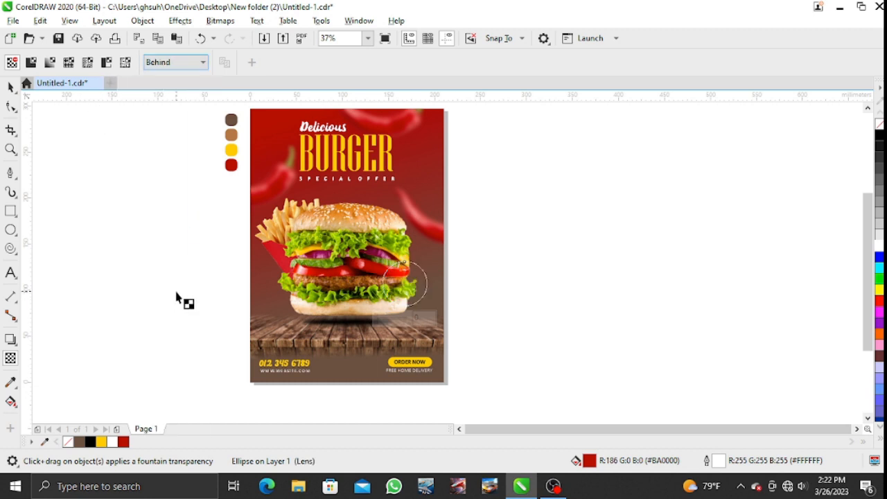
click(10, 87)
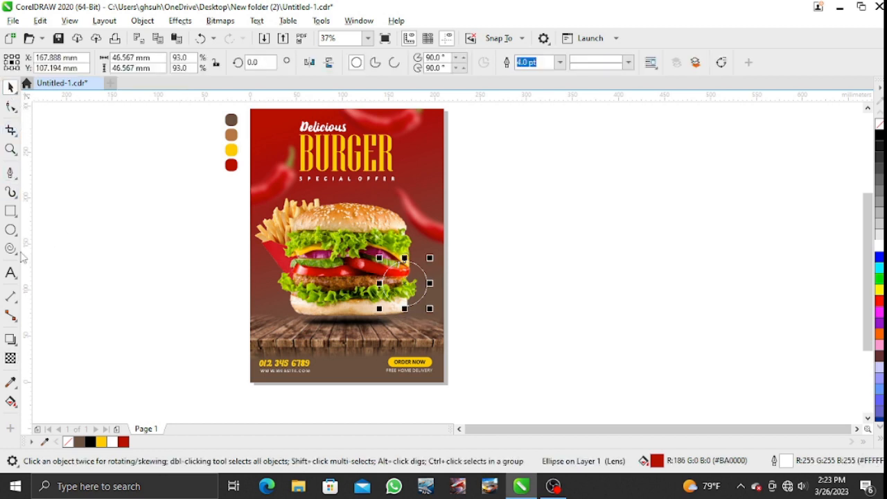
key(ctrl+z)
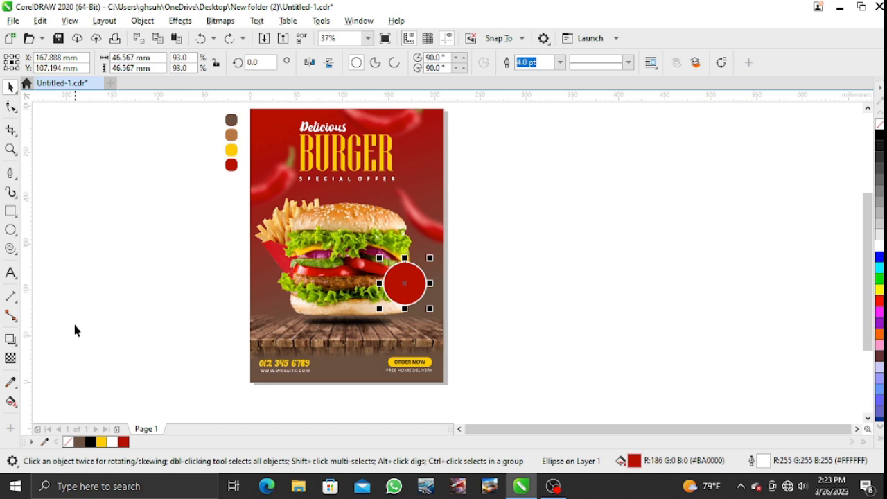
click(502, 330)
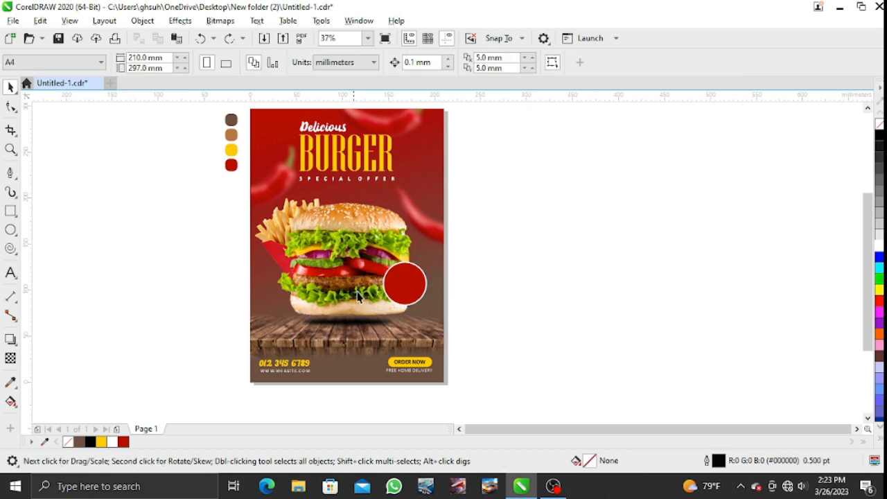
Apply a light uniform transparency to the red circle so the burger shows through slightly
click(419, 286)
click(10, 359)
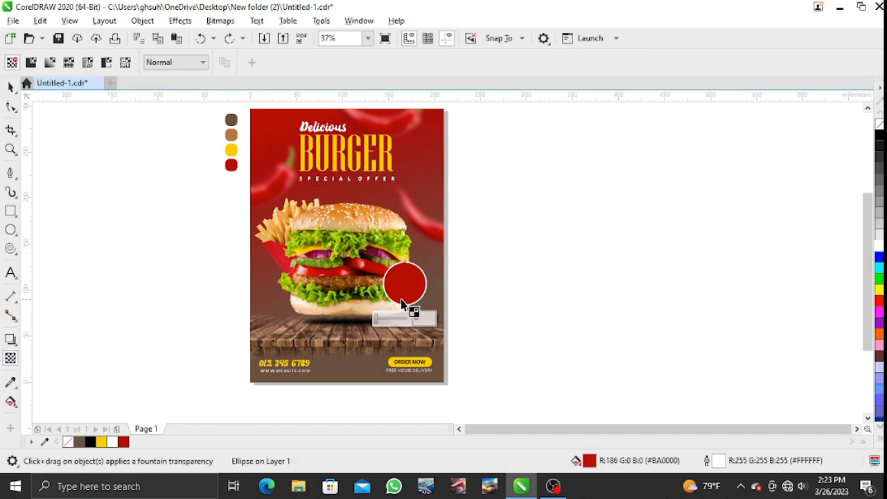
drag(378, 324, 386, 327)
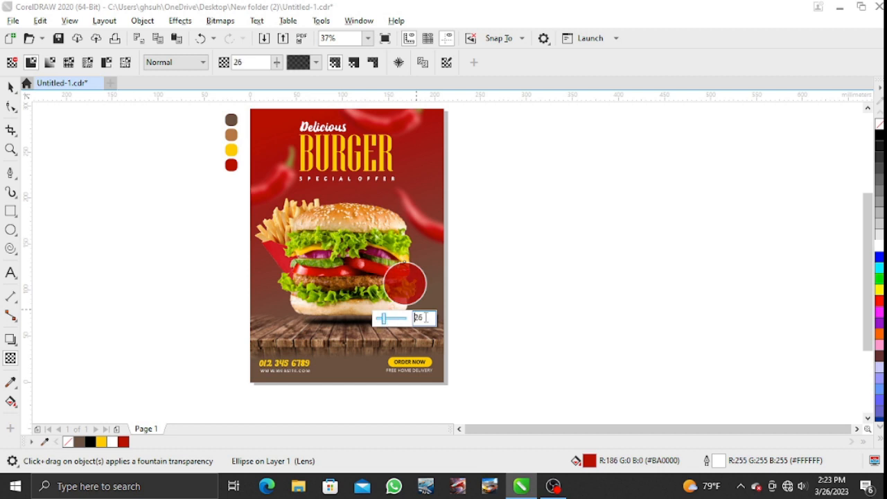
text(2)
click(11, 88)
click(533, 289)
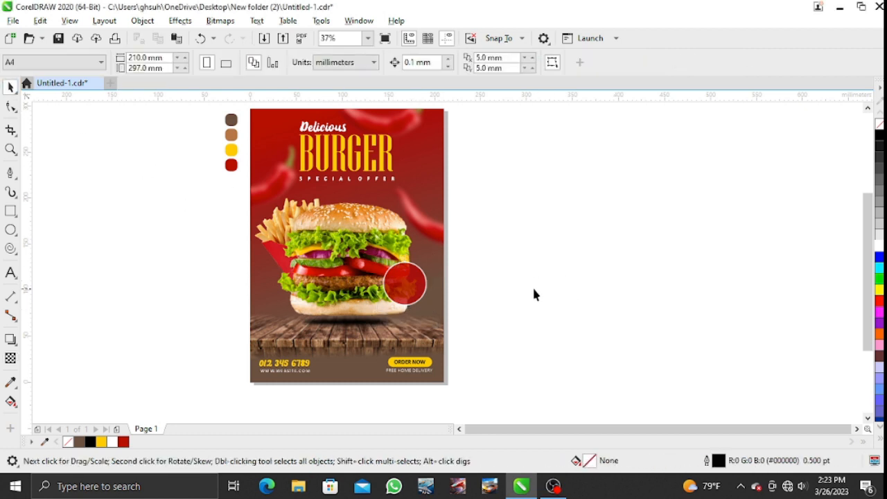
Add the price text "Rs.990/-" as a separate text object on the empty area beside the page
click(10, 272)
click(181, 308)
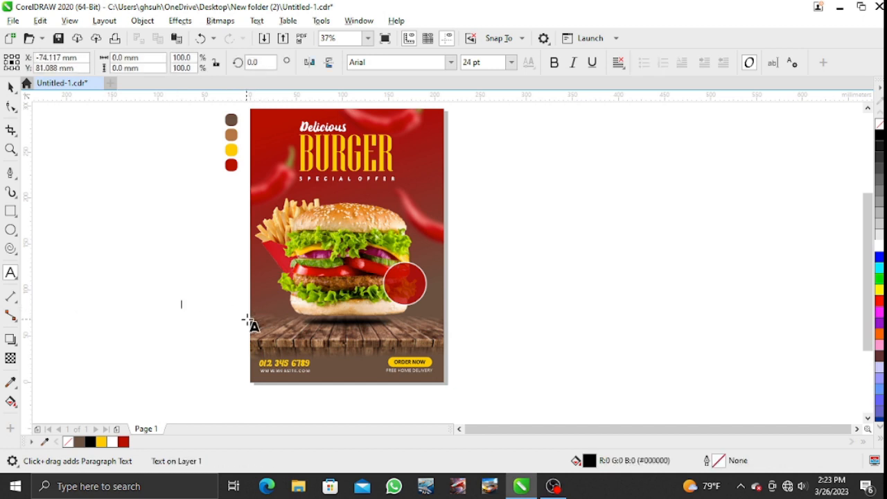
text(Rs.)
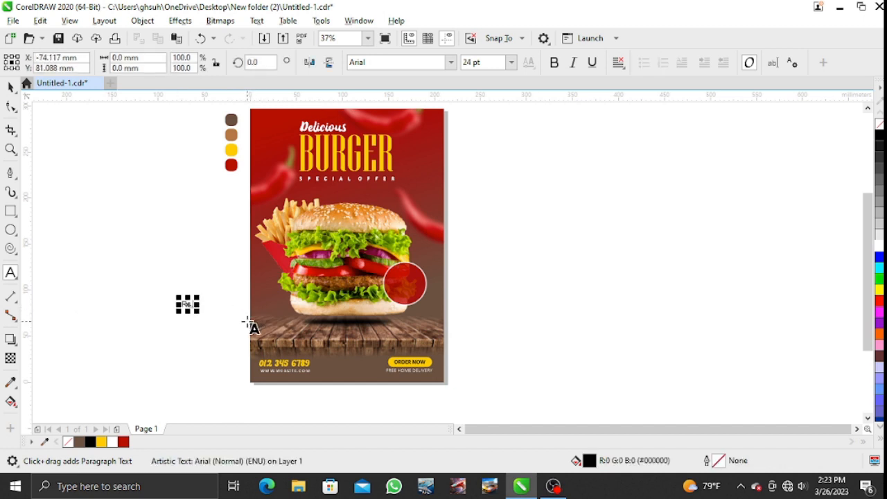
text(8)
key(BackSpace)
key(BackSpace)
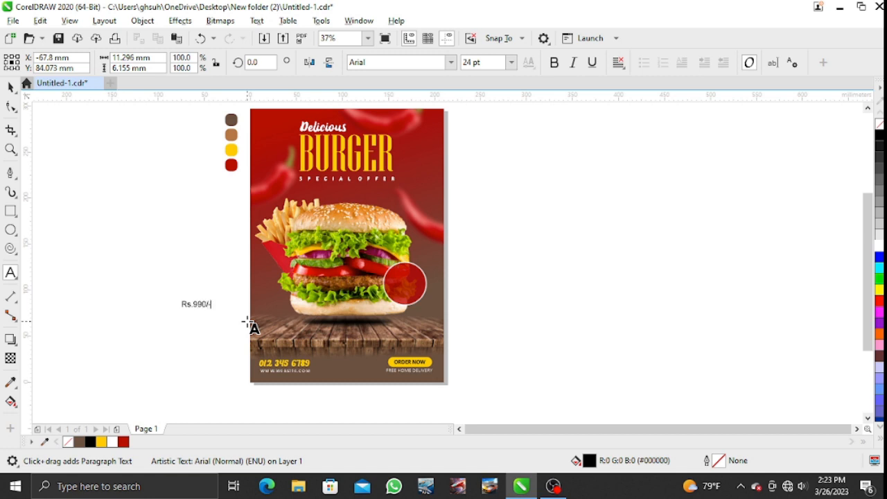
key(Escape)
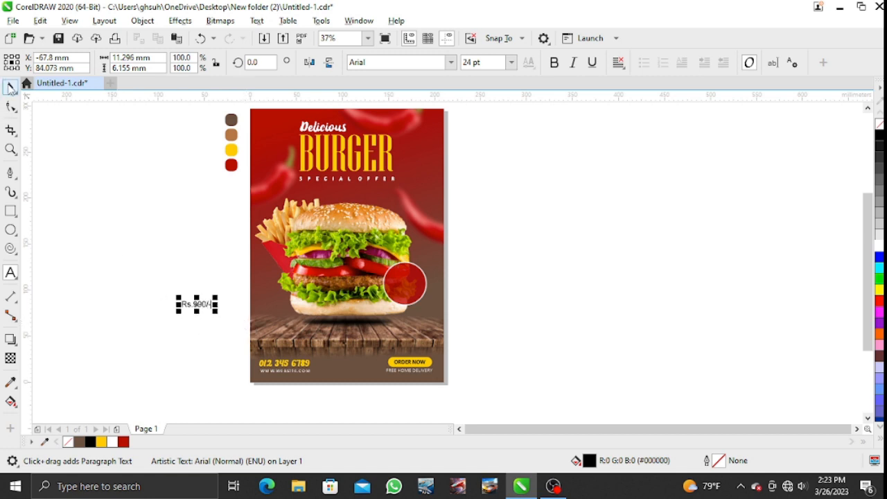
Move the price text onto the red circle and colour it white
drag(189, 304, 407, 284)
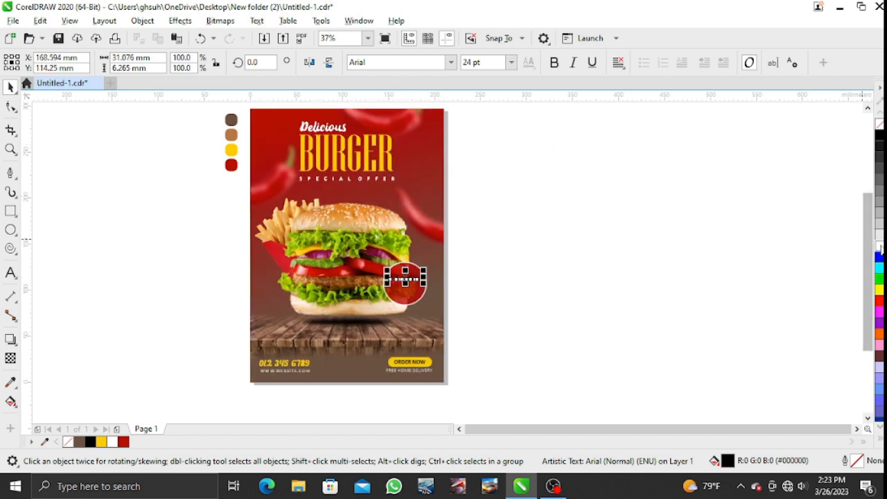
click(878, 247)
click(522, 291)
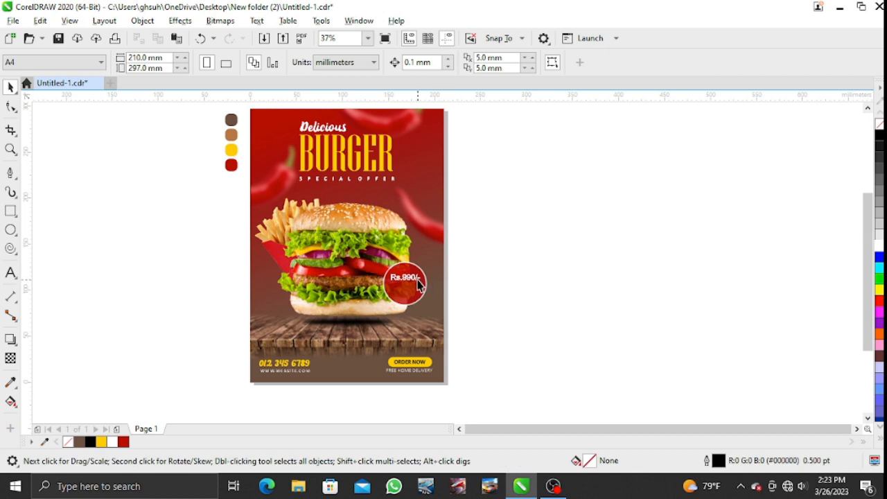
drag(414, 284, 413, 283)
click(491, 275)
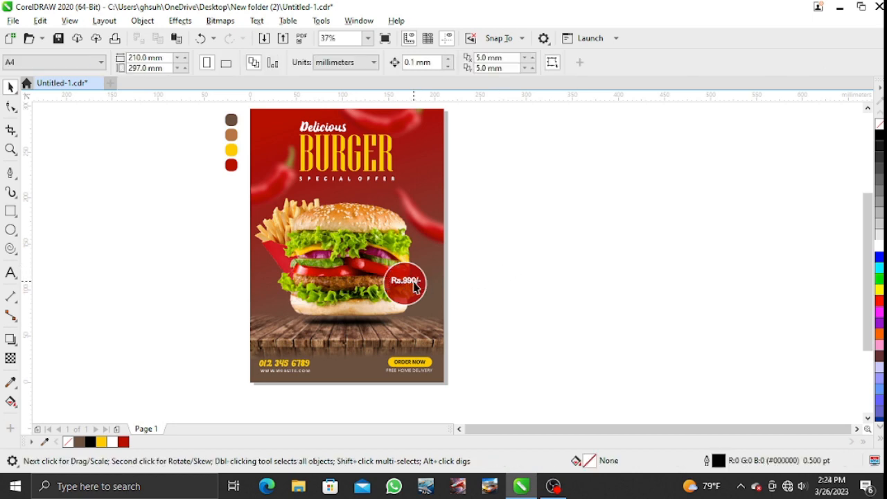
Set the price text's size to 30 pt and centre it inside the red circle
scroll(416, 287, up, 2)
click(416, 287)
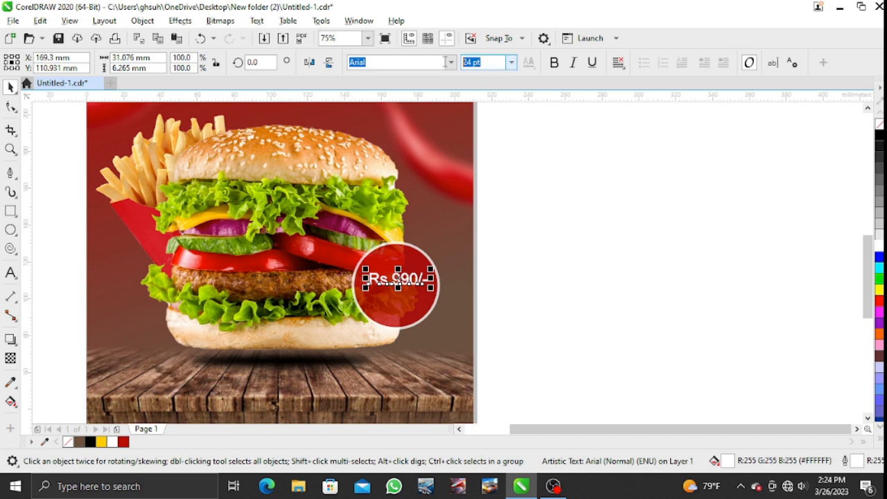
text(30)
key(Return)
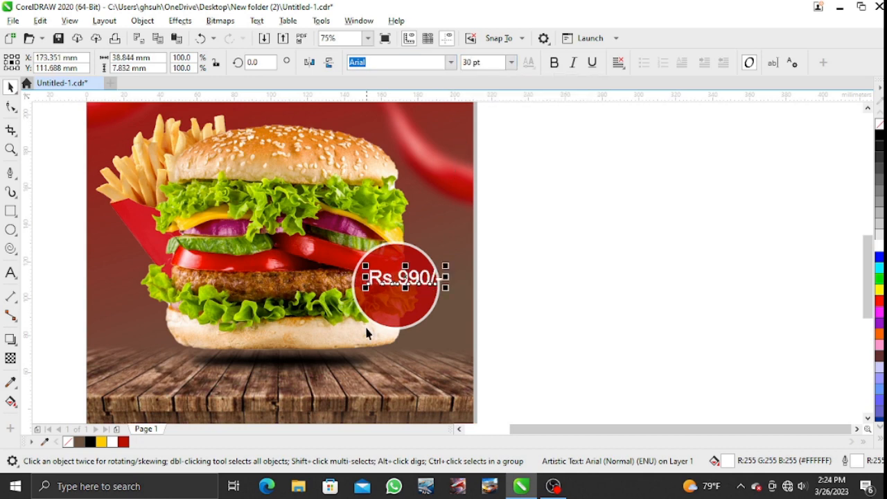
drag(404, 280, 395, 287)
drag(525, 240, 339, 347)
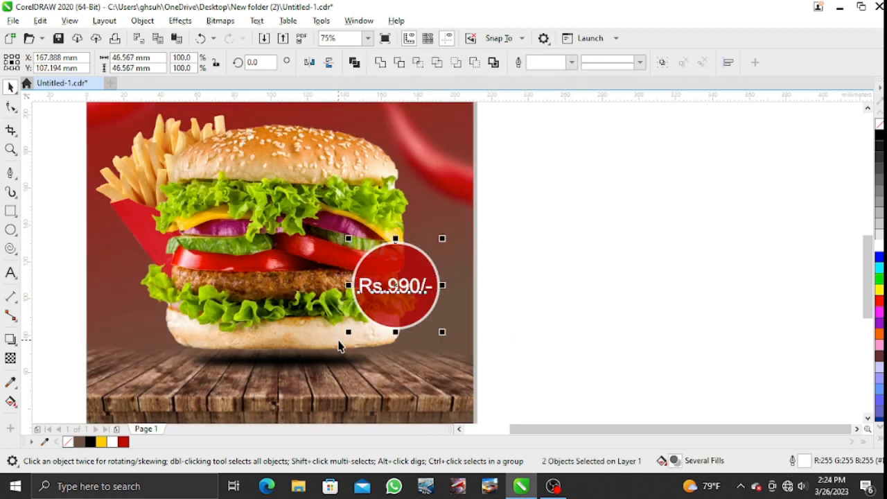
click(555, 273)
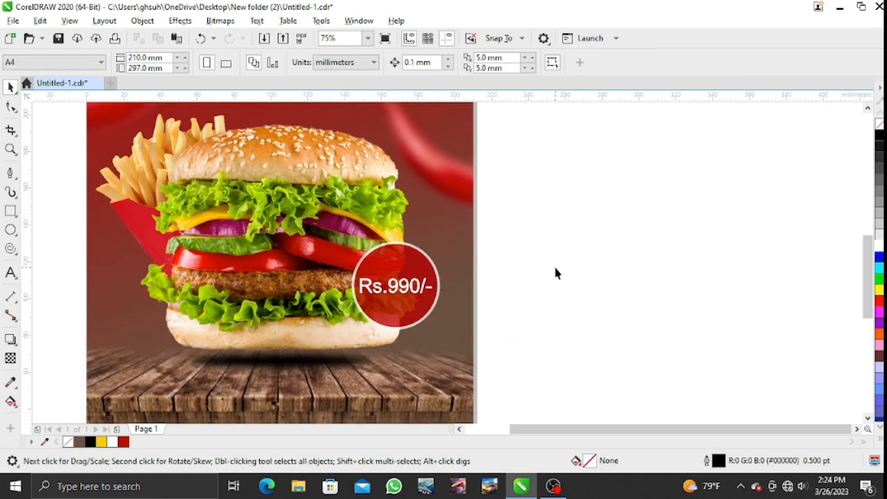
Delete the four colour swatches beside the flyer page
scroll(555, 273, down, 2)
scroll(555, 272, down, 1)
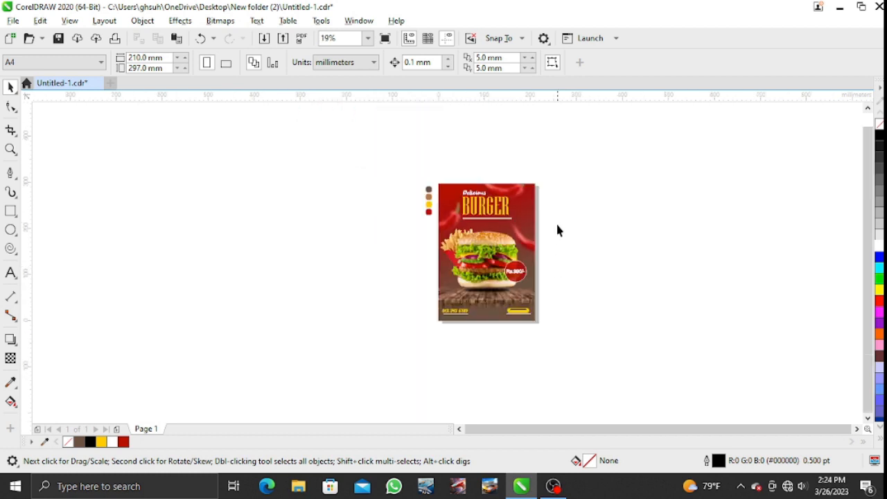
scroll(560, 227, up, 1)
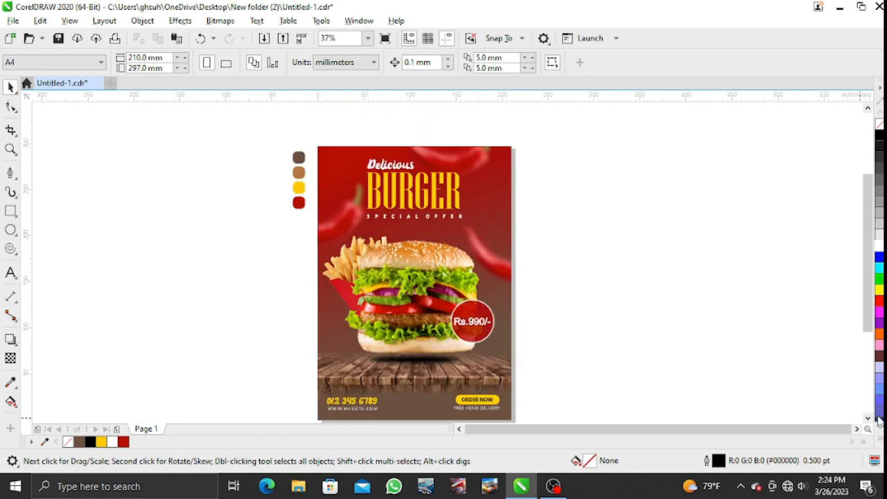
scroll(869, 216, down, 2)
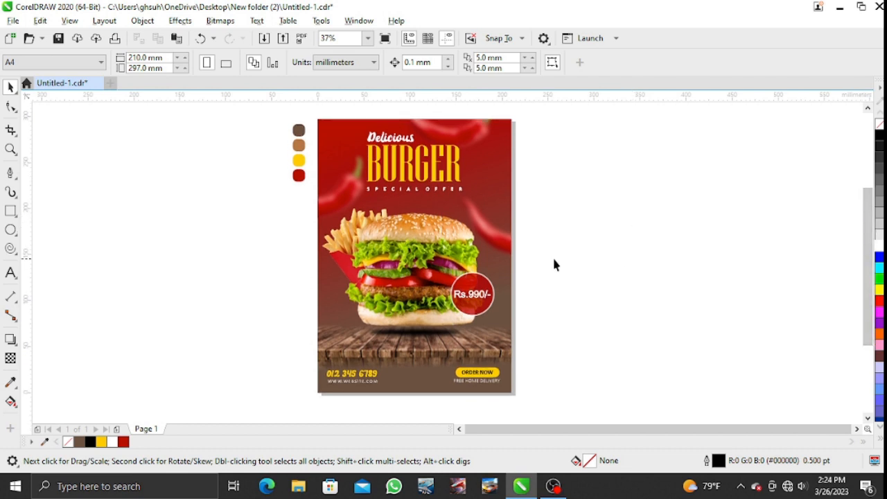
drag(275, 114, 314, 196)
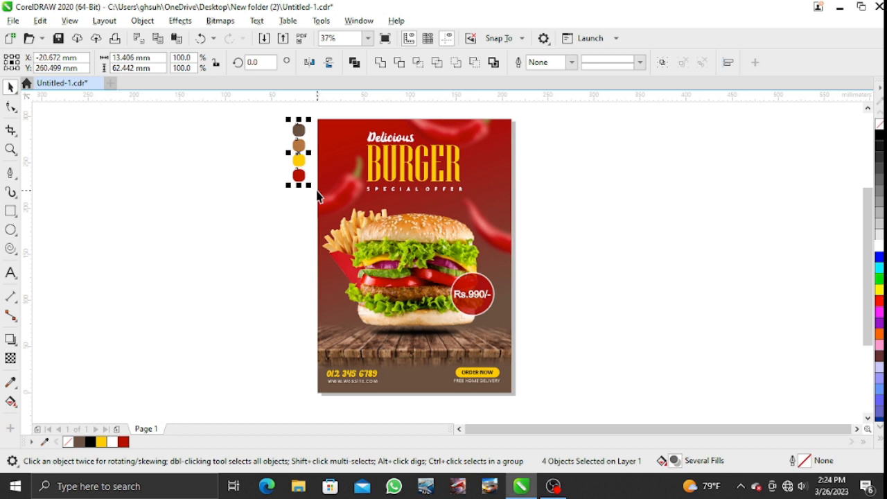
key(Delete)
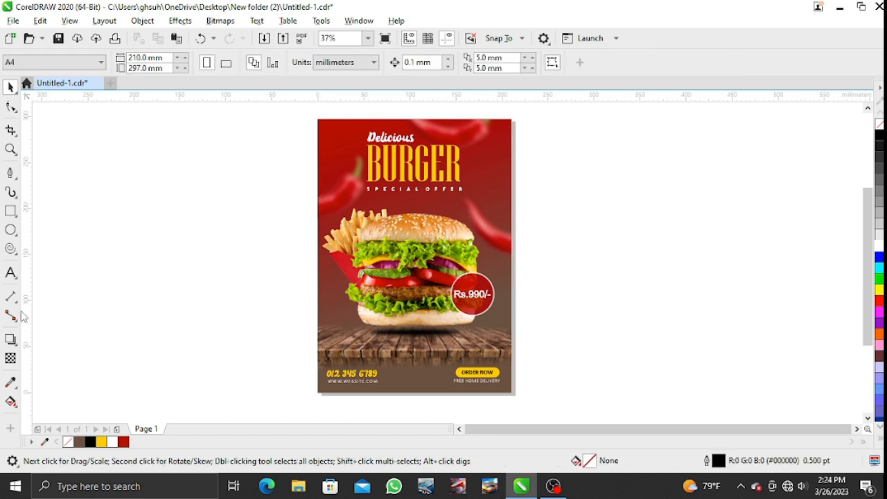
Add the text line "FREE FRIES | FAST SERVICE | DOORS OPEN AT 9.00 AM" over the wooden table
click(12, 276)
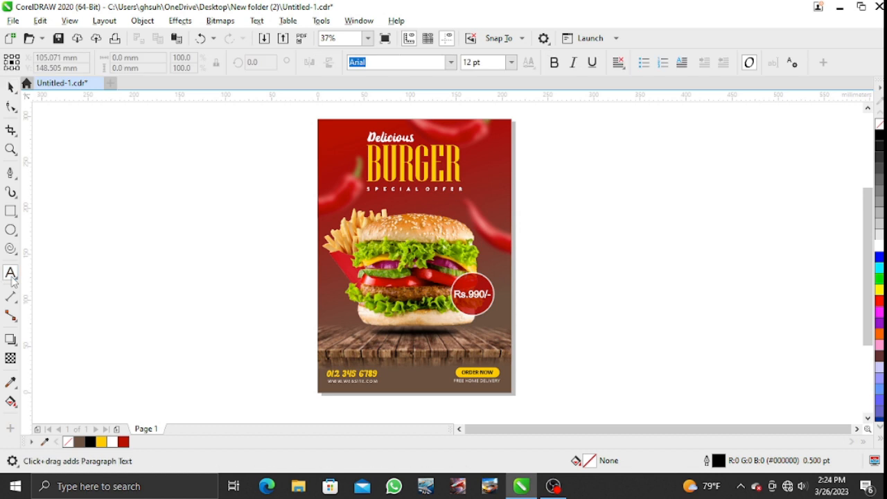
click(390, 352)
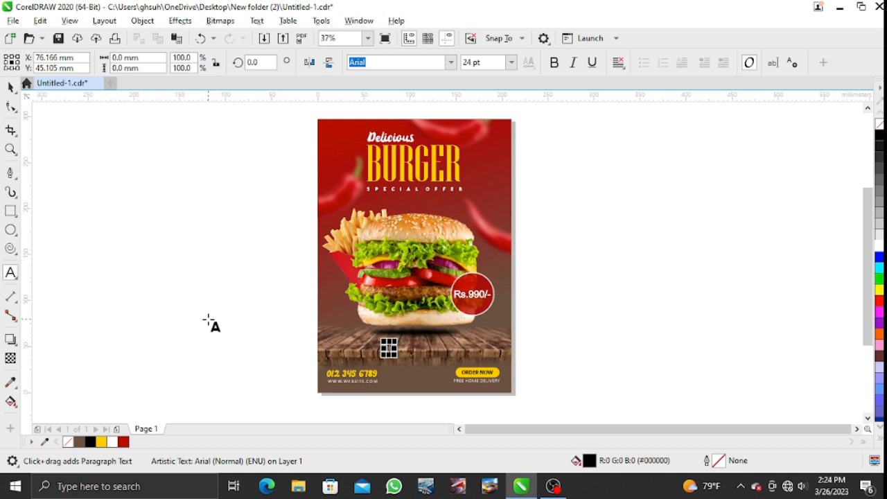
text(f)
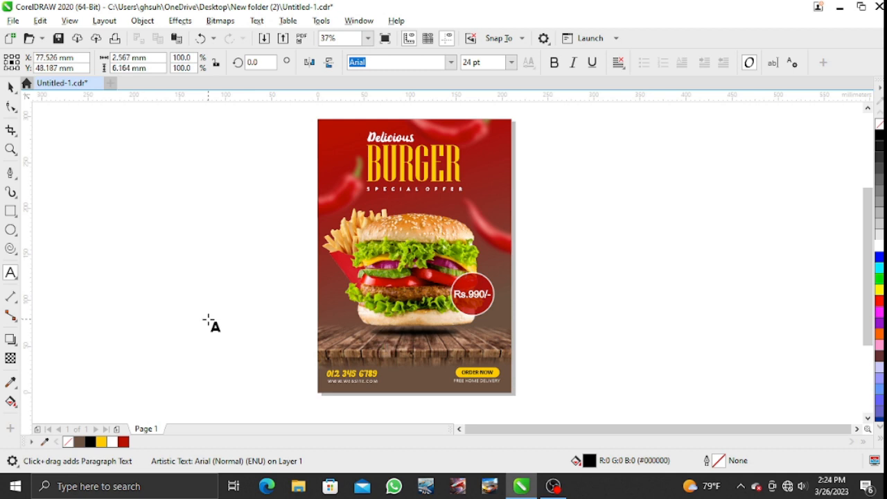
text(FREE)
text( DRINK)
key(BackSpace)
key(BackSpace)
key(BackSpace)
key(BackSpace)
key(BackSpace)
key(BackSpace)
text(RIES)
text(| RS)
text( SER)
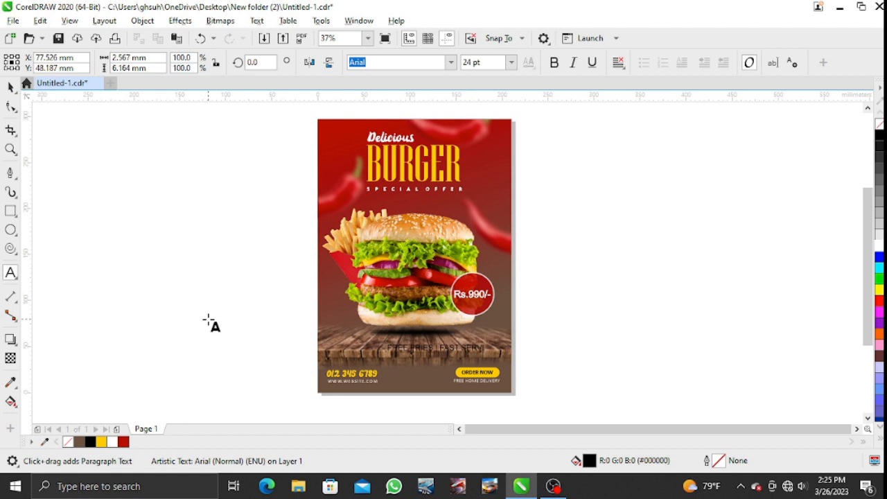
text(VICE | COORS OPEN AT)
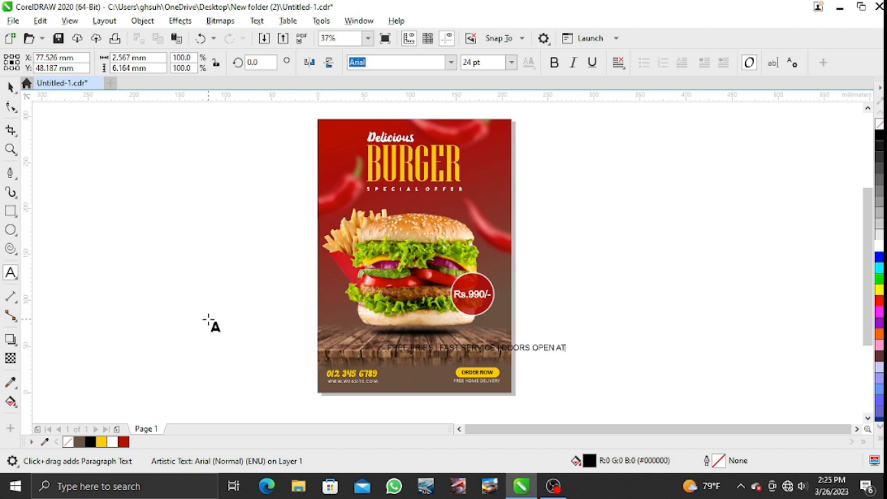
text( 9.00 AM)
key(ctrl+a)
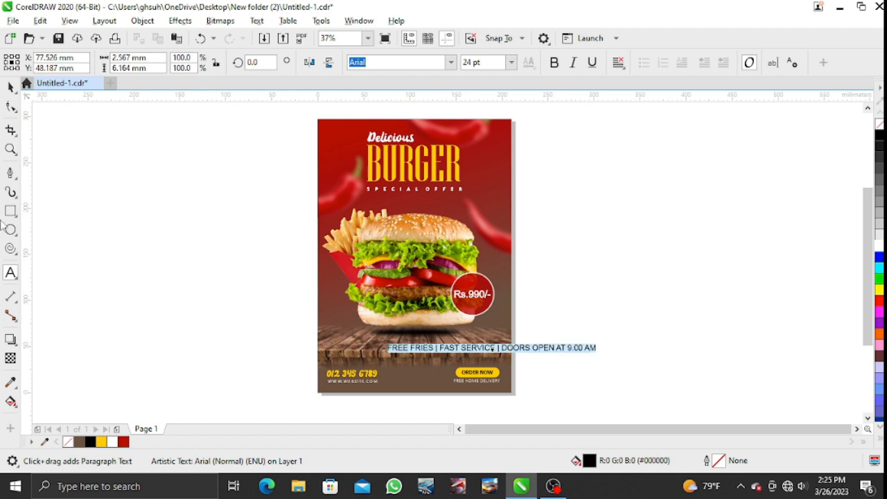
click(10, 87)
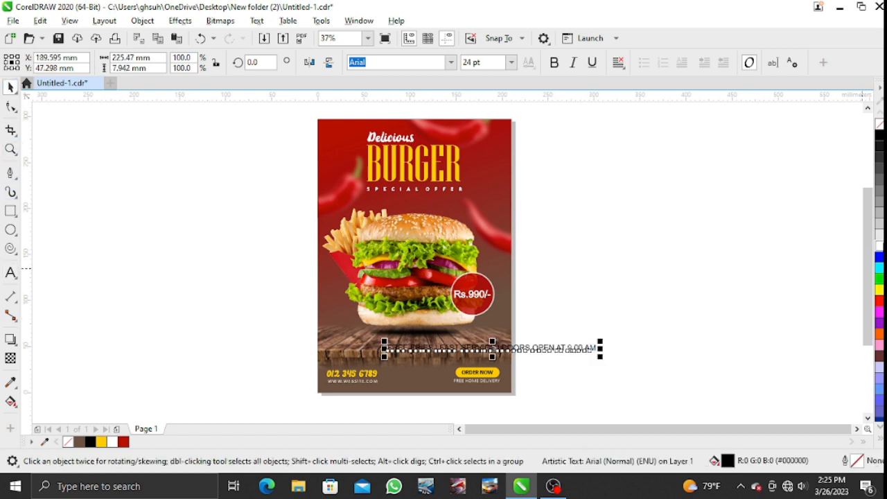
Colour the new text line white and set its font to Calibri
click(879, 246)
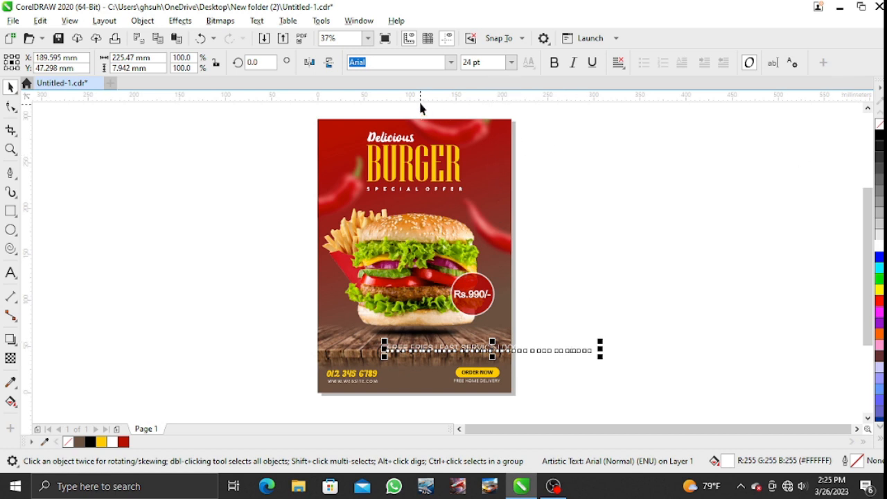
click(400, 62)
text(Calibri)
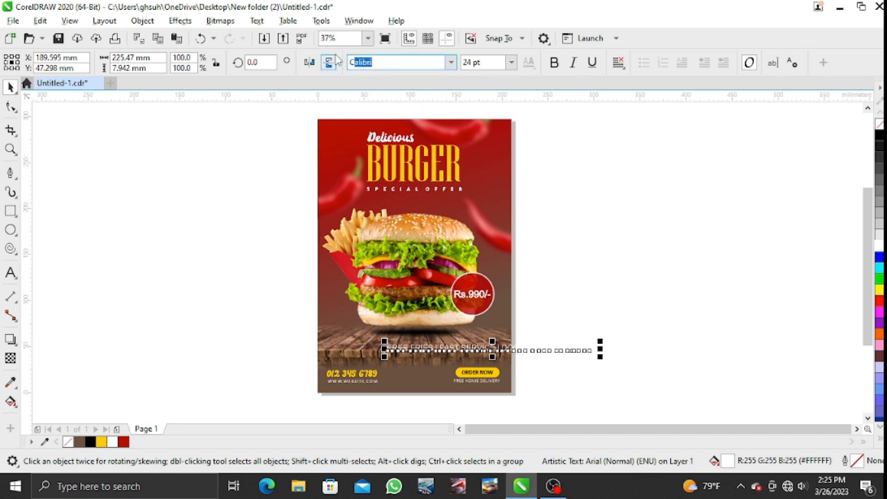
key(Return)
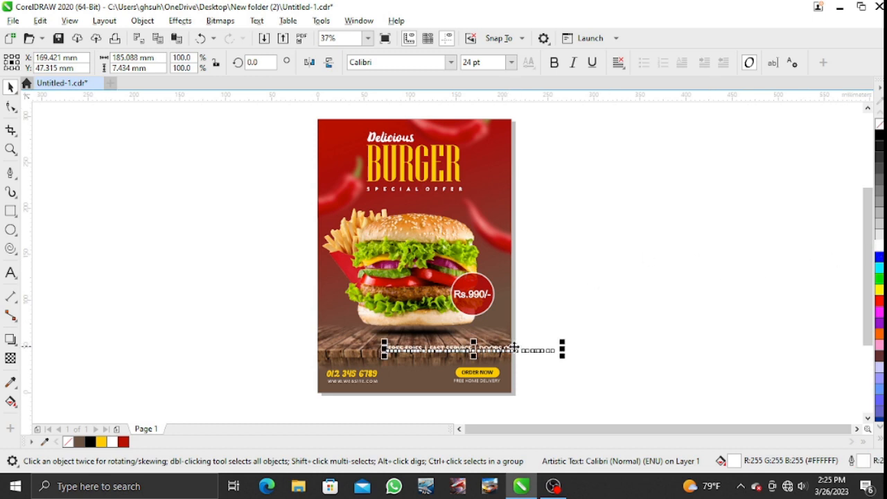
Move the white text line within the page width on the wooden table and set its size to 18 pt
drag(518, 357, 458, 348)
click(508, 63)
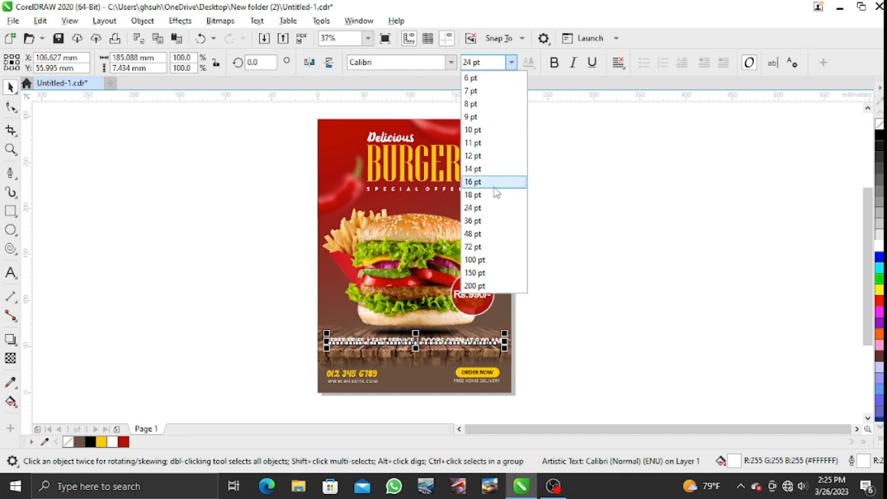
click(494, 196)
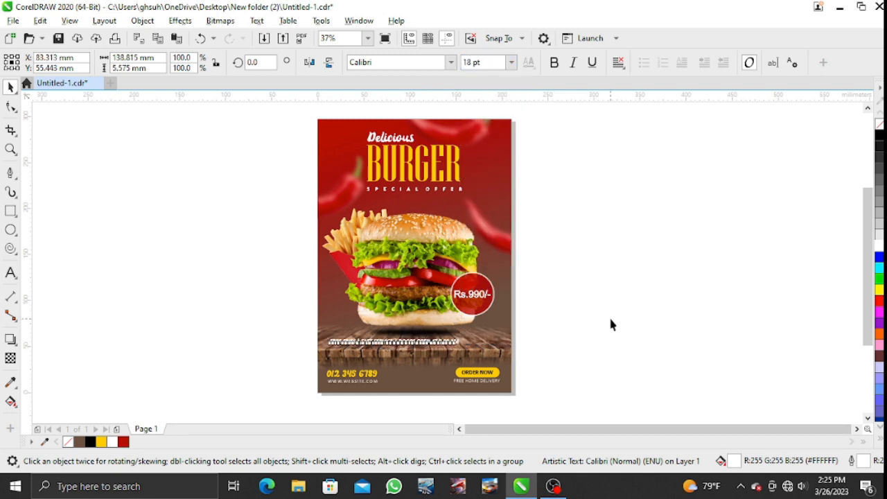
click(608, 315)
Shift the text line toward the middle of the table and centre it horizontally on the flyer background
click(457, 344)
drag(456, 344, 476, 345)
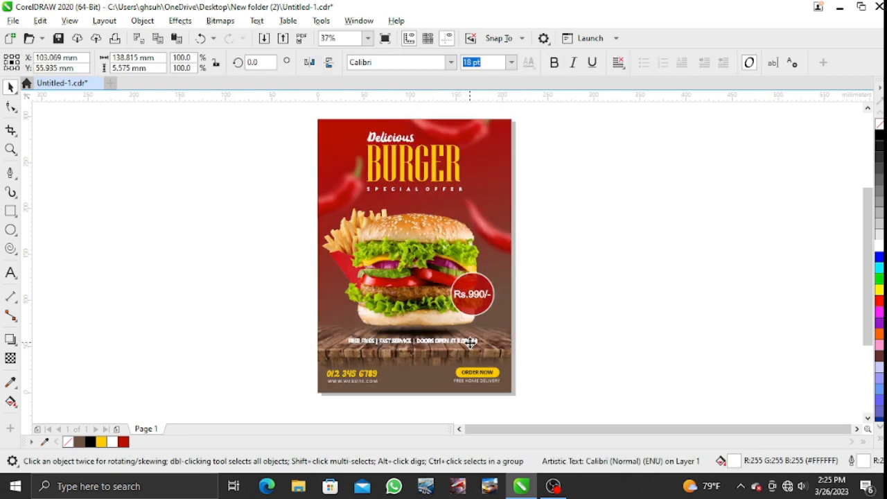
shift+click(497, 180)
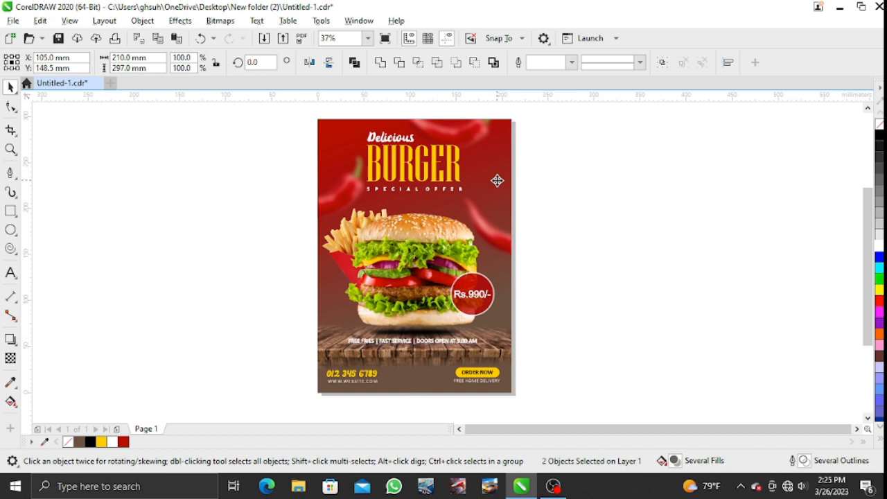
click(592, 247)
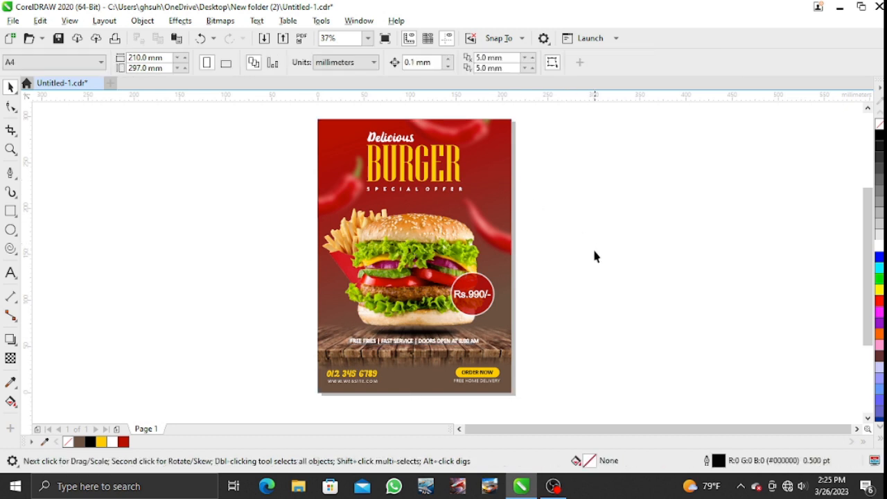
Nudge the centred text line down by about 0.7 mm on the wooden table
click(431, 341)
key(Down)
key(Down)
key(Down)
key(Down)
key(Down)
key(Down)
key(Down)
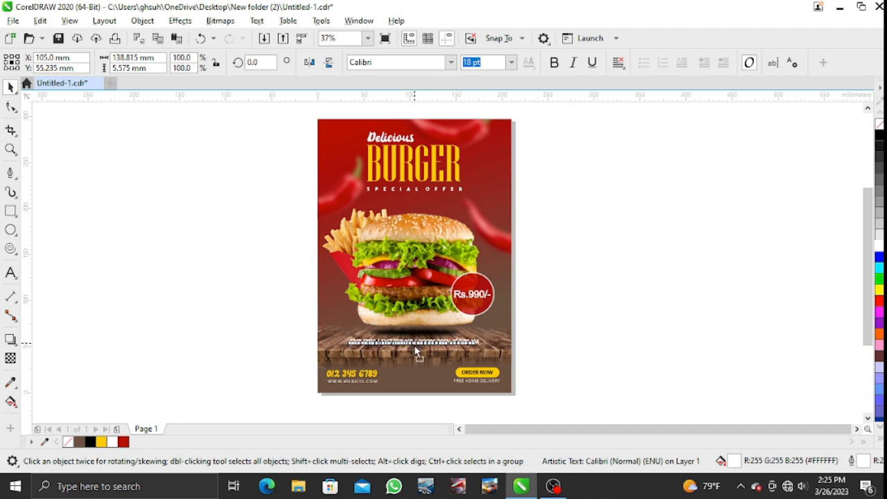
Lower the white service text line about 3.8 mm on the table and give it a black drop shadow offset about 1 mm right and 0.5 mm down
drag(418, 350, 416, 349)
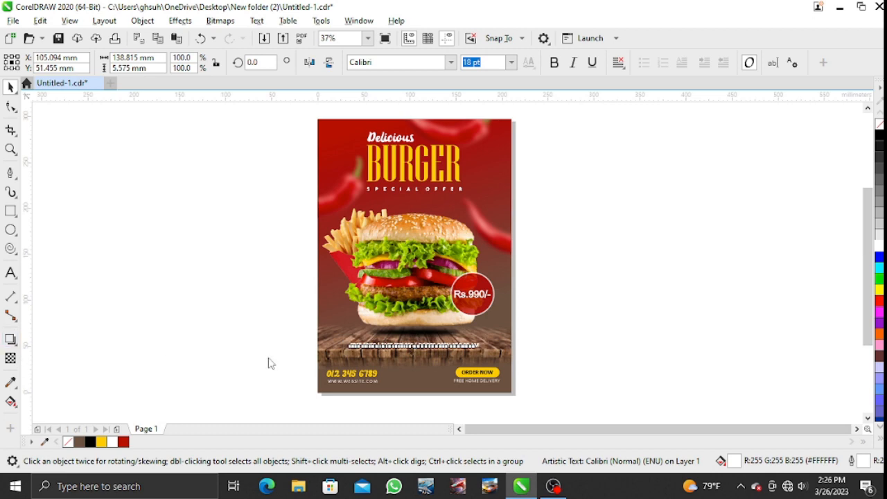
scroll(426, 359, up, 3)
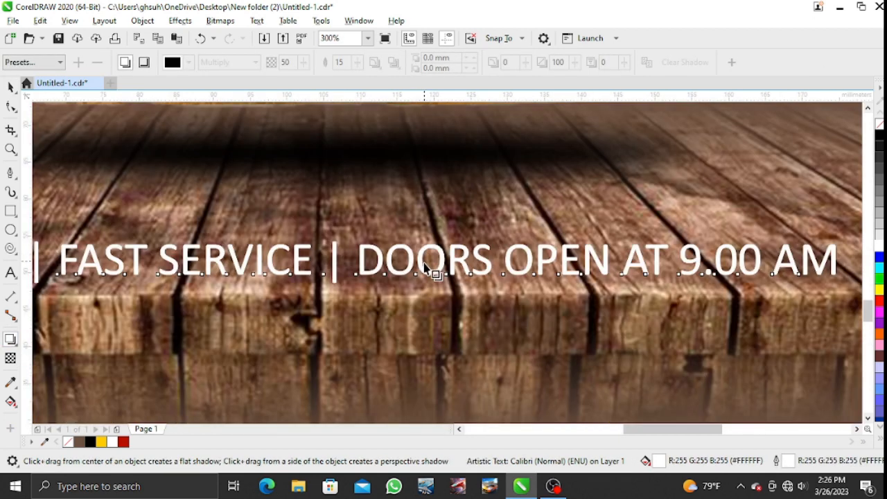
drag(425, 269, 366, 284)
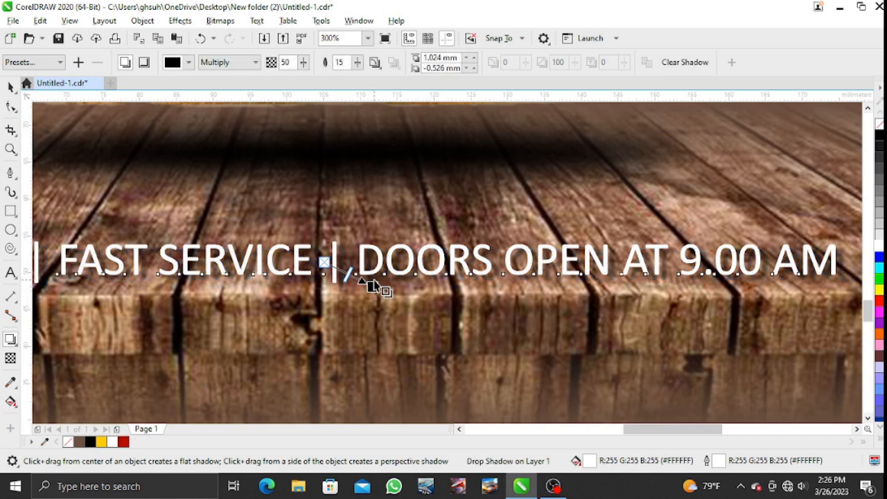
scroll(372, 284, down, 4)
scroll(374, 280, down, 1)
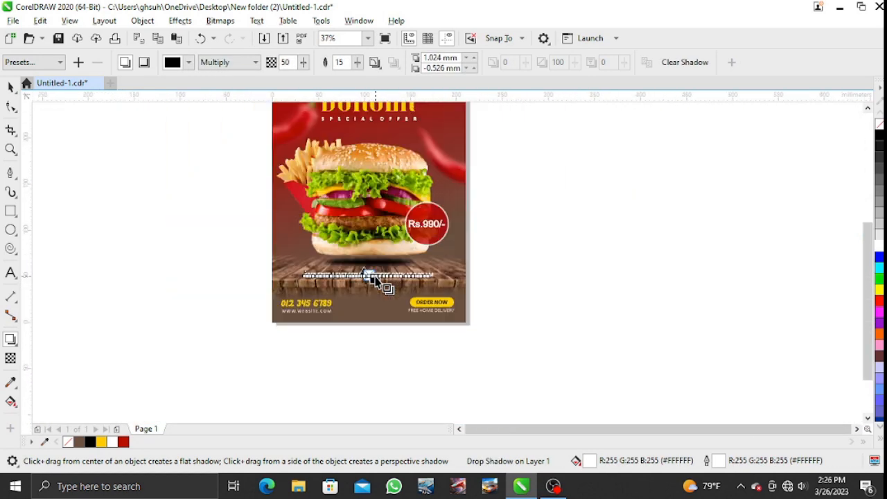
click(9, 88)
click(607, 235)
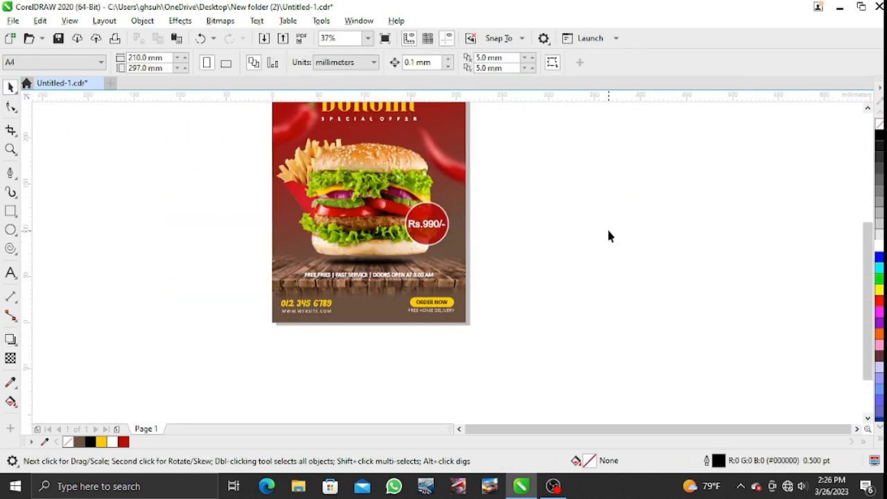
Duplicate the price text just below itself inside the red badge and change the copy to ONLY
click(867, 109)
click(868, 108)
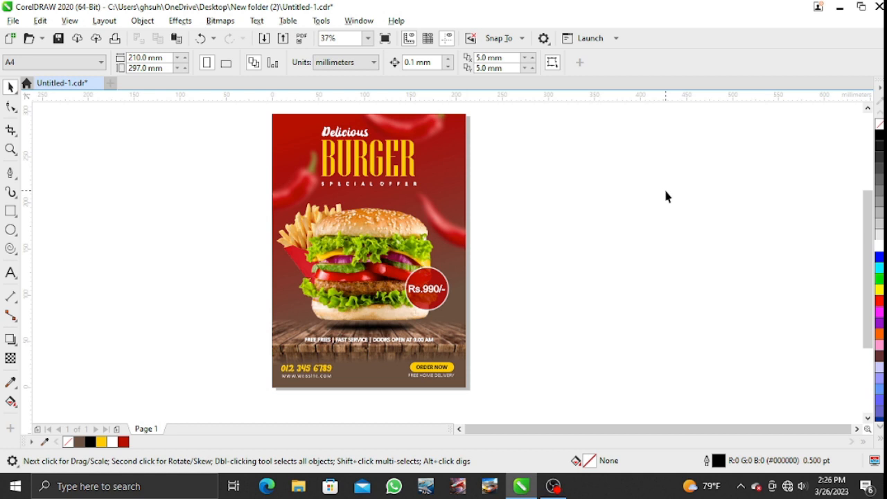
click(443, 289)
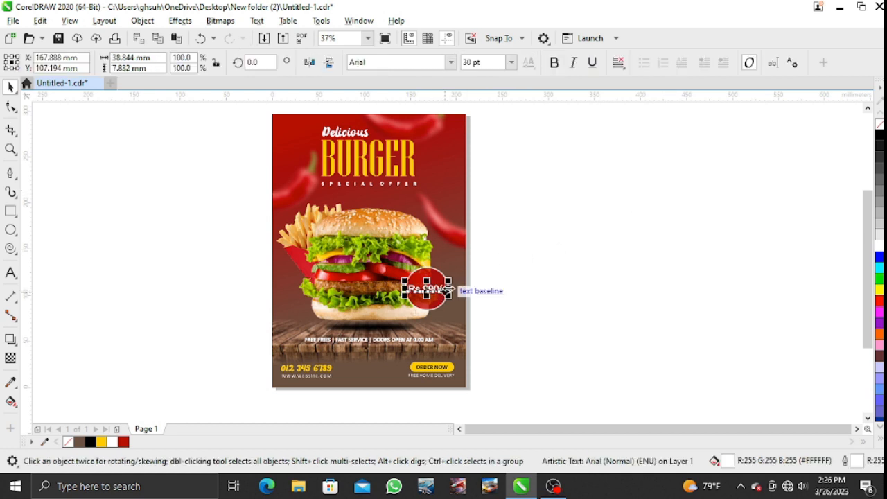
drag(451, 288, 427, 300)
double_click(427, 298)
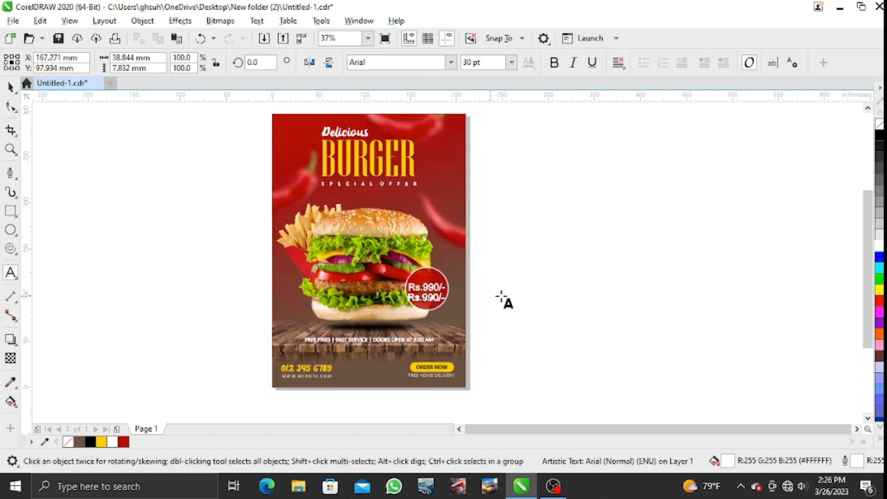
text(ONLY)
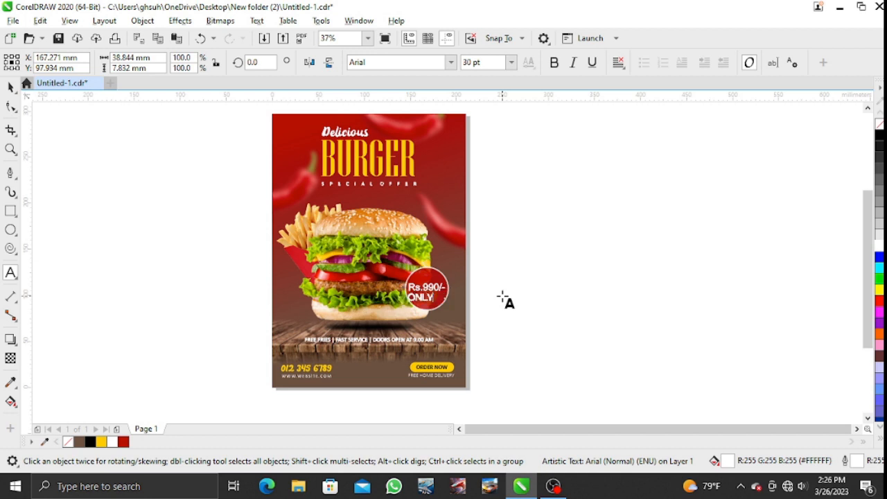
click(10, 86)
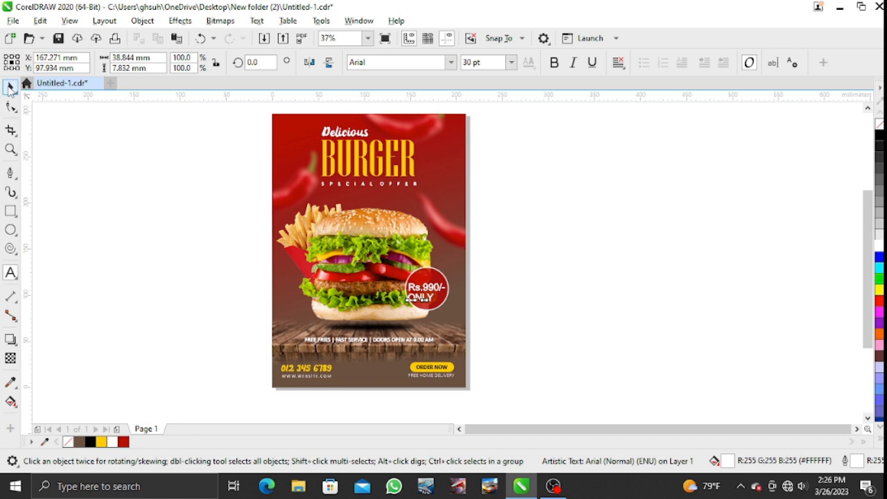
Centre the price text and the ONLY text horizontally on the red badge circle
click(534, 248)
drag(490, 250, 395, 314)
key(c)
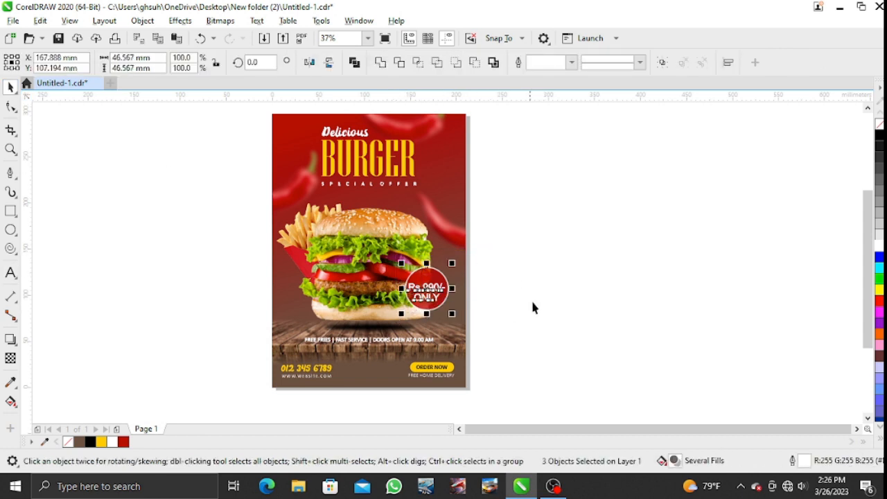
click(531, 300)
click(438, 288)
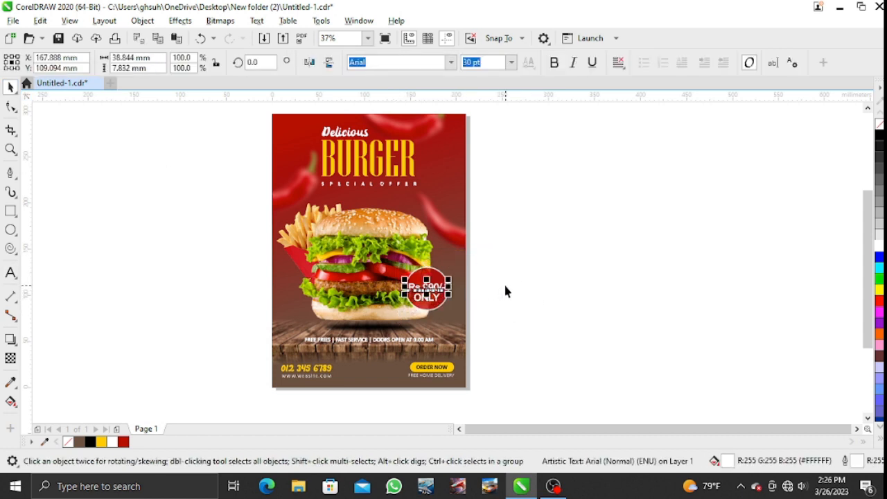
Rewrite the word ONLY under the price as Only
click(424, 299)
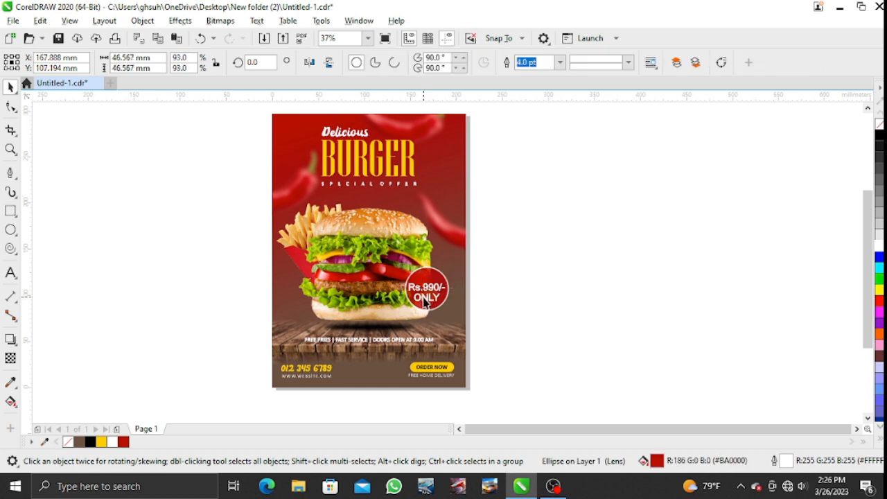
double_click(424, 297)
key(BackSpace)
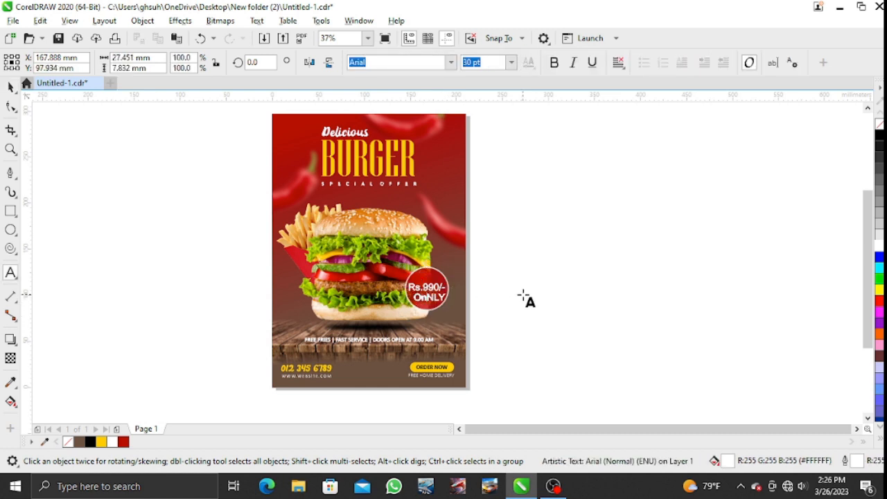
text(nly)
key(Delete)
key(Delete)
click(10, 87)
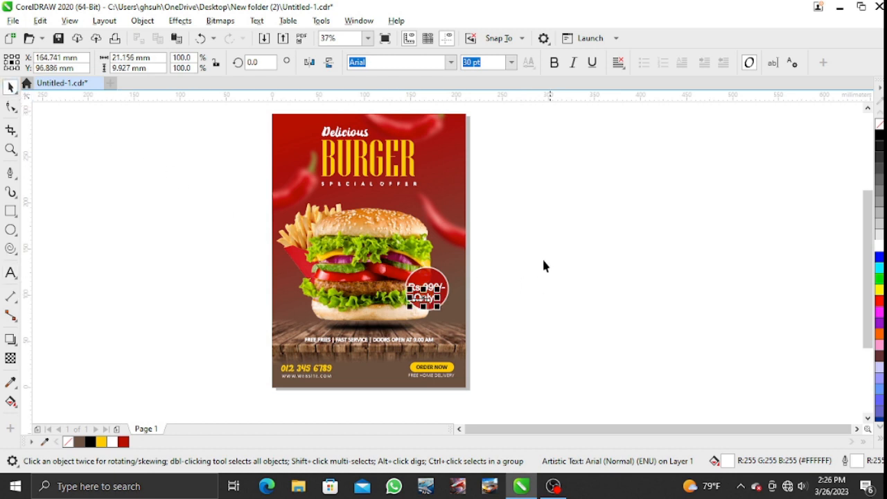
Centre the reworded Only text horizontally with the price and the badge circle
drag(535, 252, 379, 309)
key(c)
click(502, 323)
Nudge the price text up by about 1 mm in the badge to widen the gap above Only
click(431, 286)
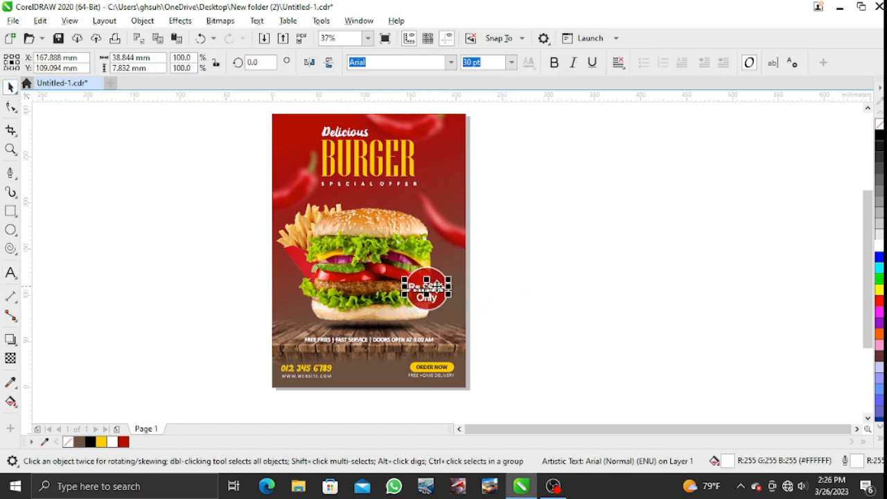
key(Up)
key(Up)
key(Up)
key(Up)
key(Up)
key(Up)
key(Up)
key(Up)
key(Up)
key(Up)
key(Up)
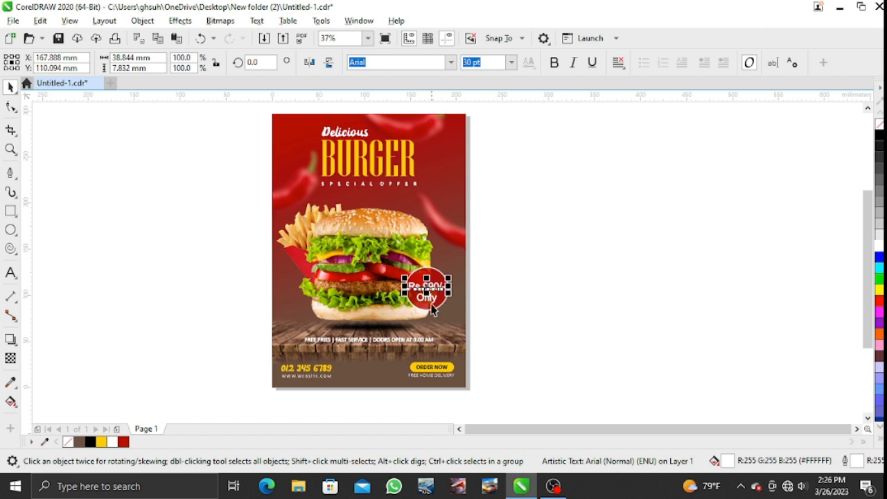
click(431, 300)
drag(432, 305, 432, 304)
click(555, 281)
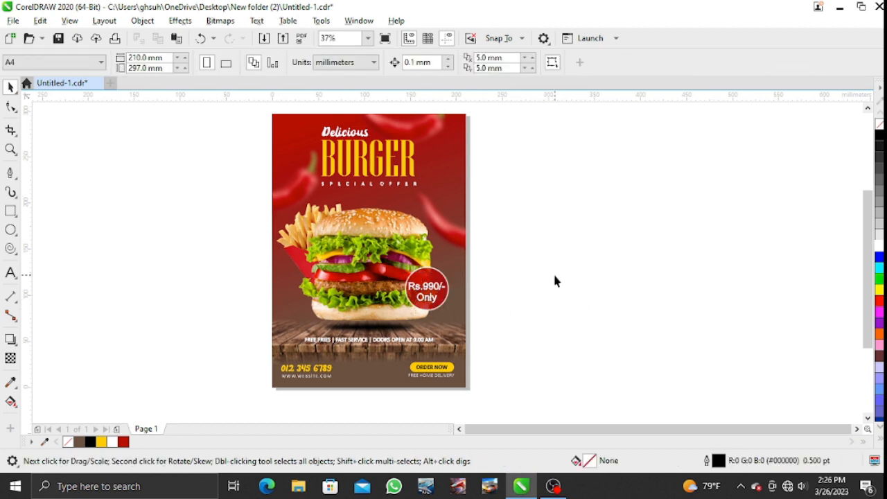